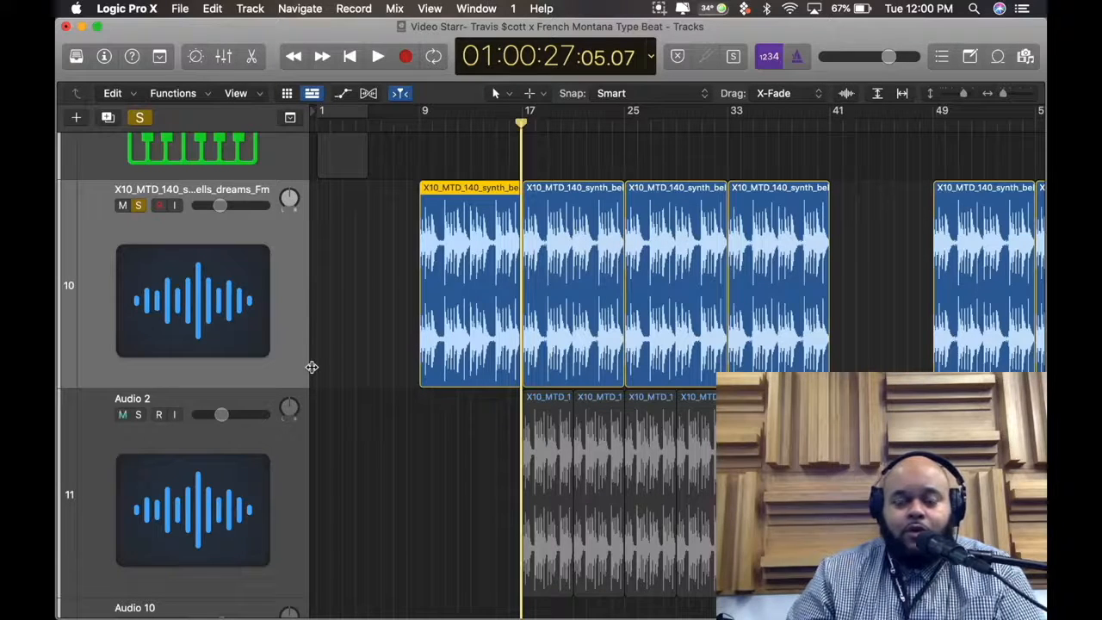
Examine the synth bells regions on track 10 up close and overview the whole arrangement
scroll(311, 366, "up", 5)
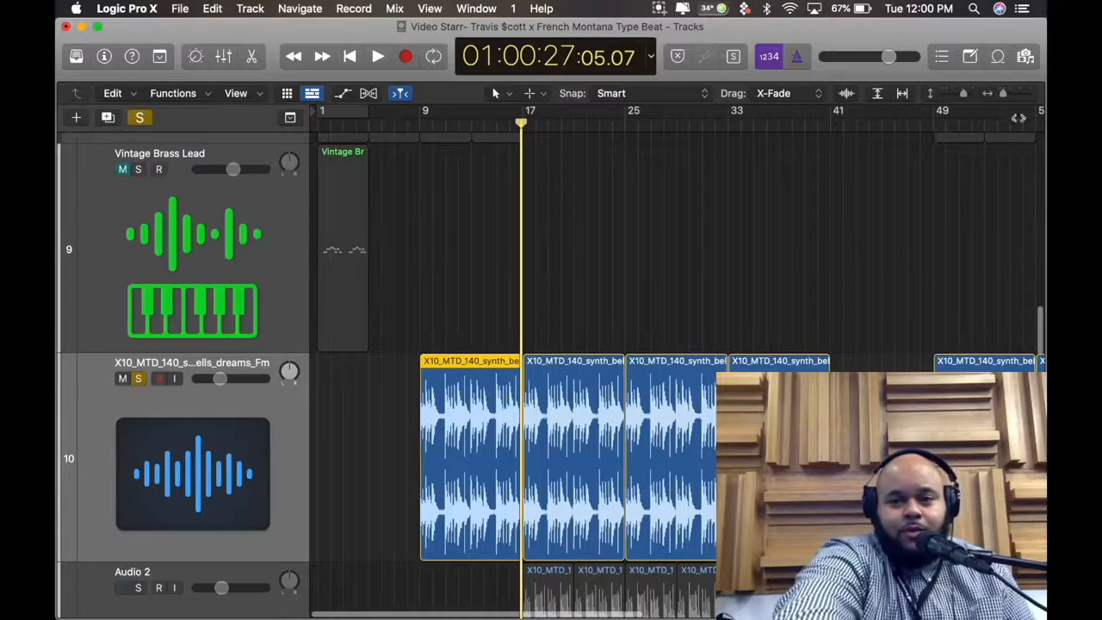
left_click_drag(1004, 96, 1009, 99)
scroll(606, 303, "left", 10)
scroll(602, 322, "right", 5)
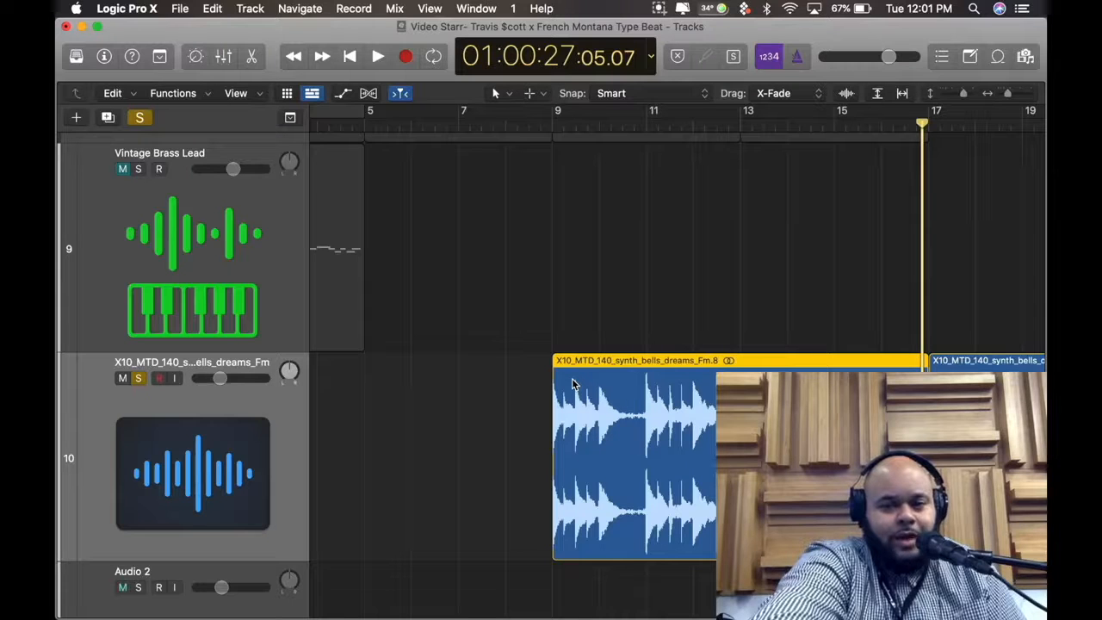
scroll(573, 383, "down", 1)
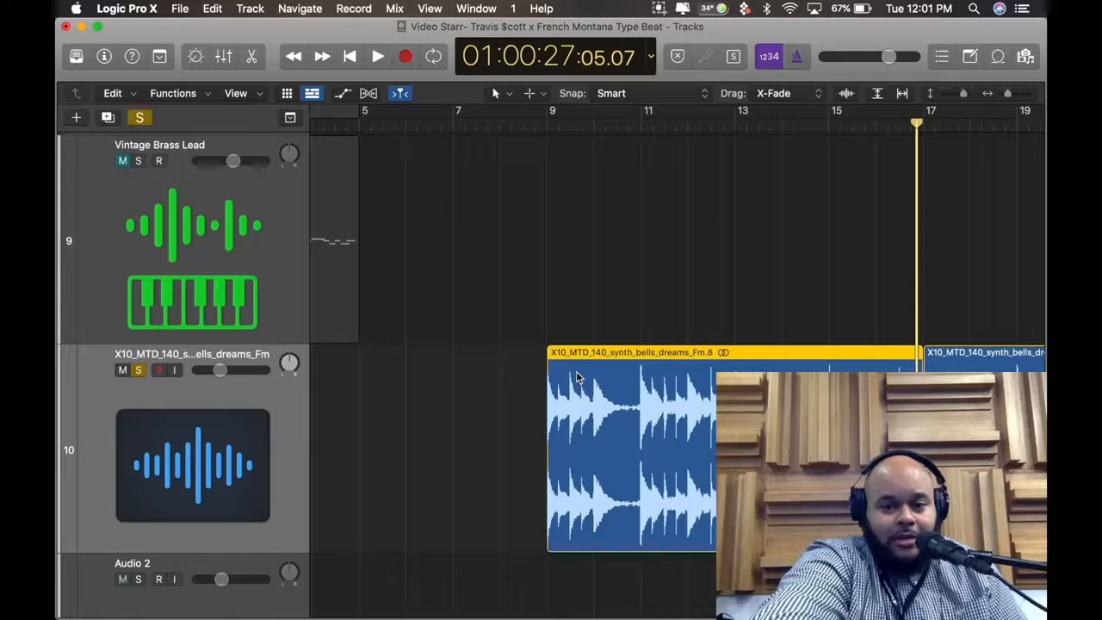
scroll(577, 377, "right", 5)
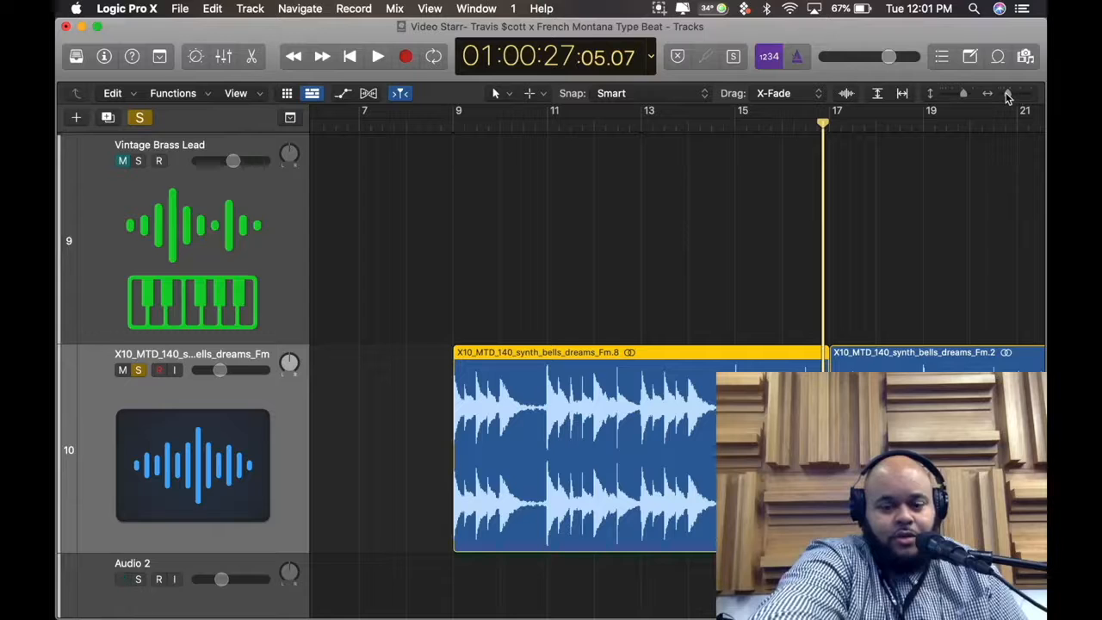
left_click_drag(1008, 95, 955, 101)
scroll(867, 187, "left", 1)
scroll(867, 190, "up", 5)
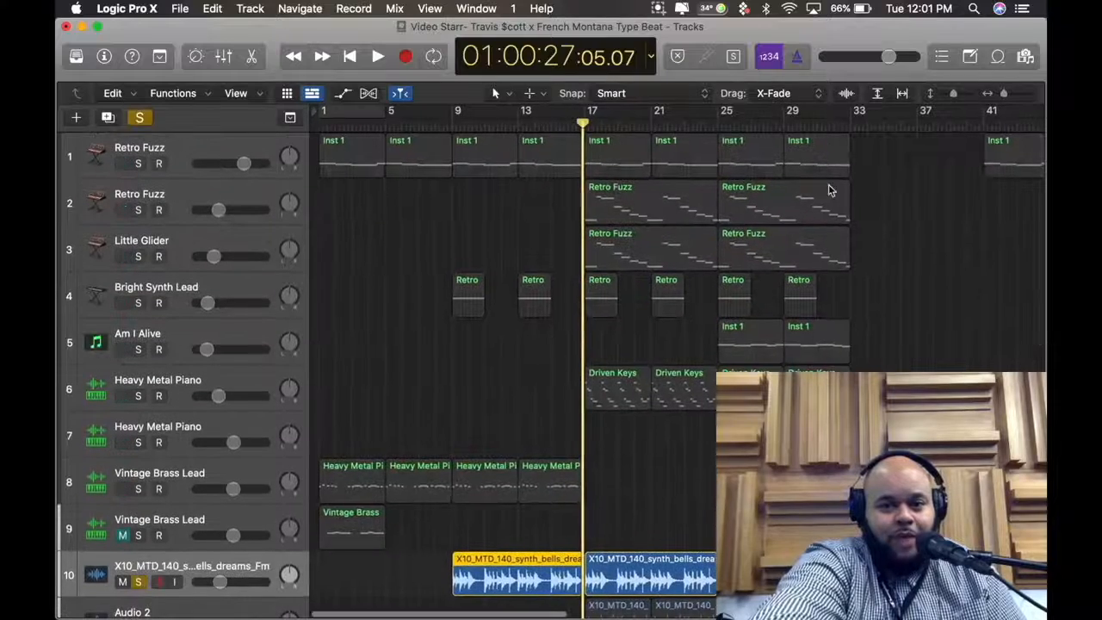
Clear the existing solo, solo the Retro Fuzz track 1 and play it from the start of the song
left_click(264, 135)
key("Return")
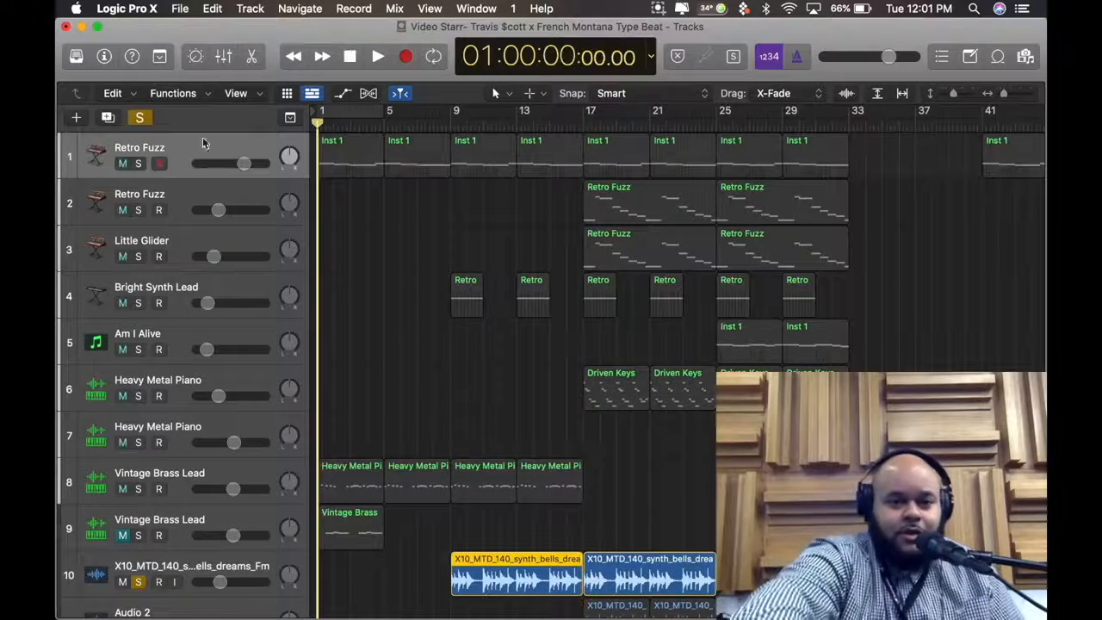
left_click(140, 118)
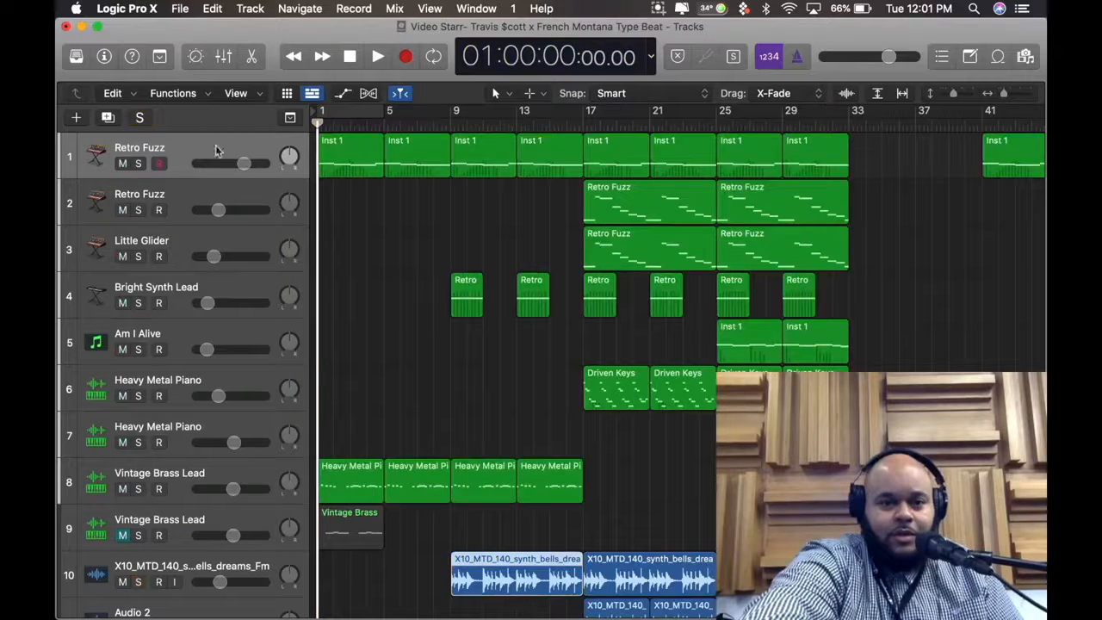
left_click(141, 164)
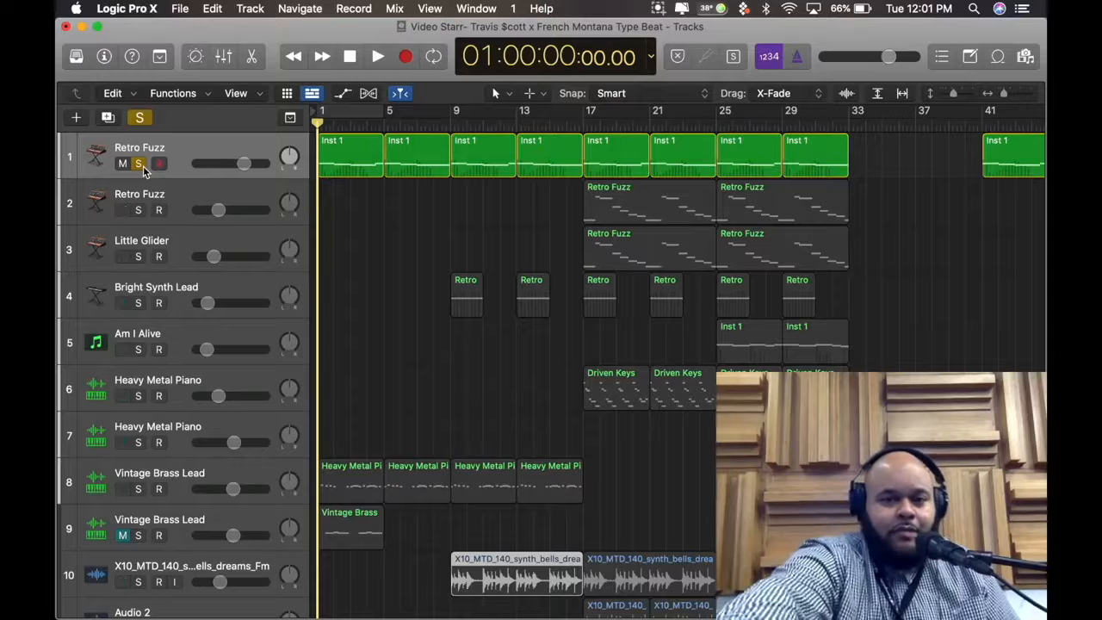
key("space")
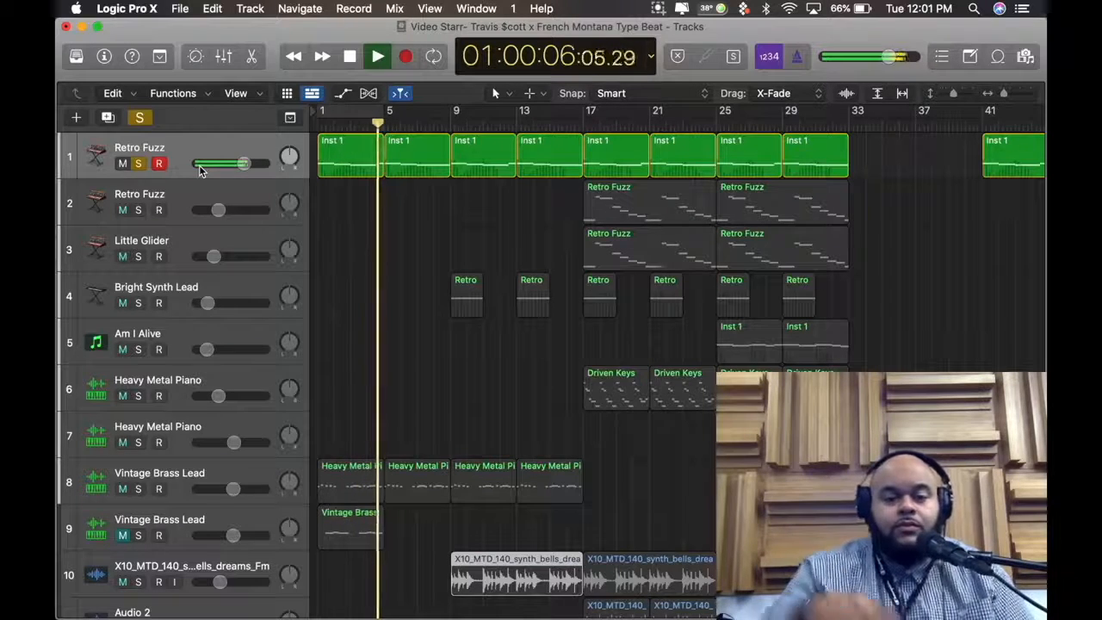
key("space")
key("Return")
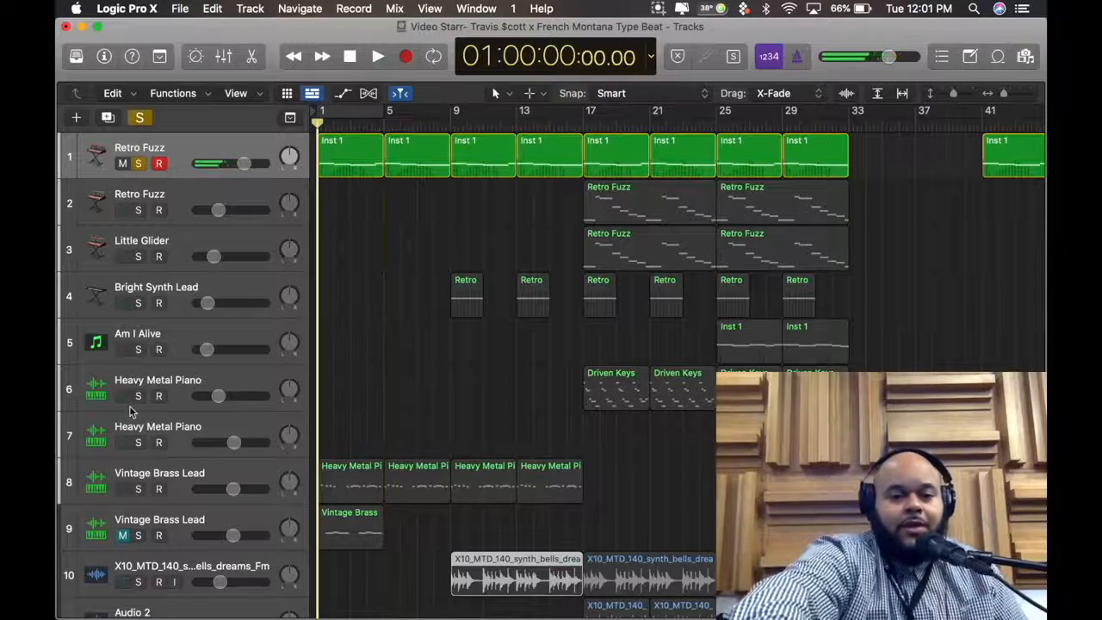
Clear all solos and play the opening bars to hear Retro Fuzz together with the Vintage Brass Lead on track 8
left_click(138, 489)
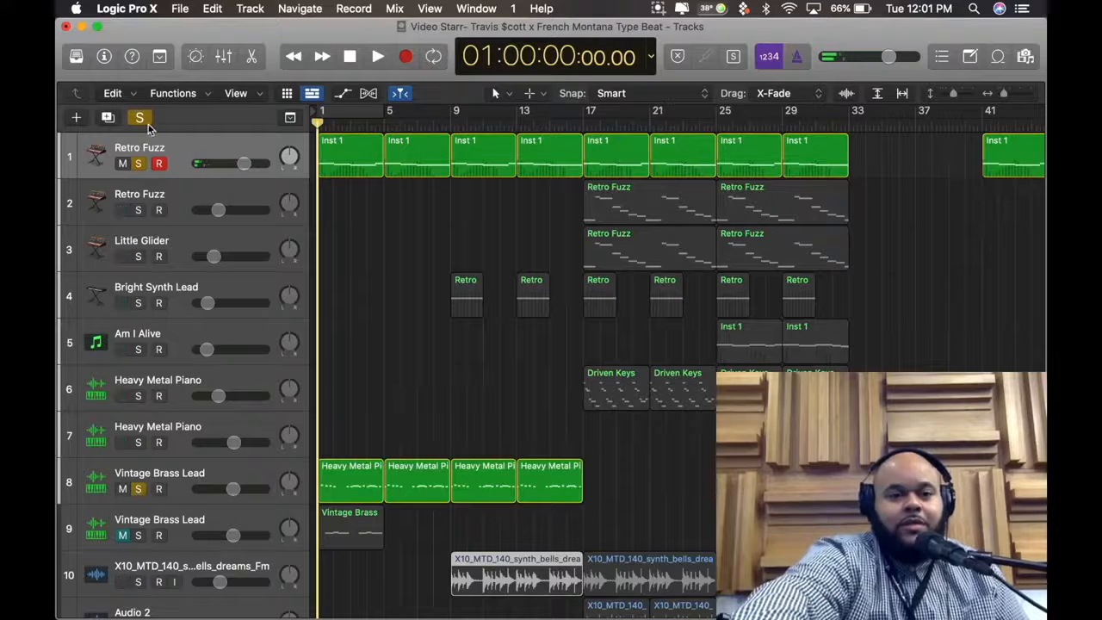
left_click(140, 118)
key("space")
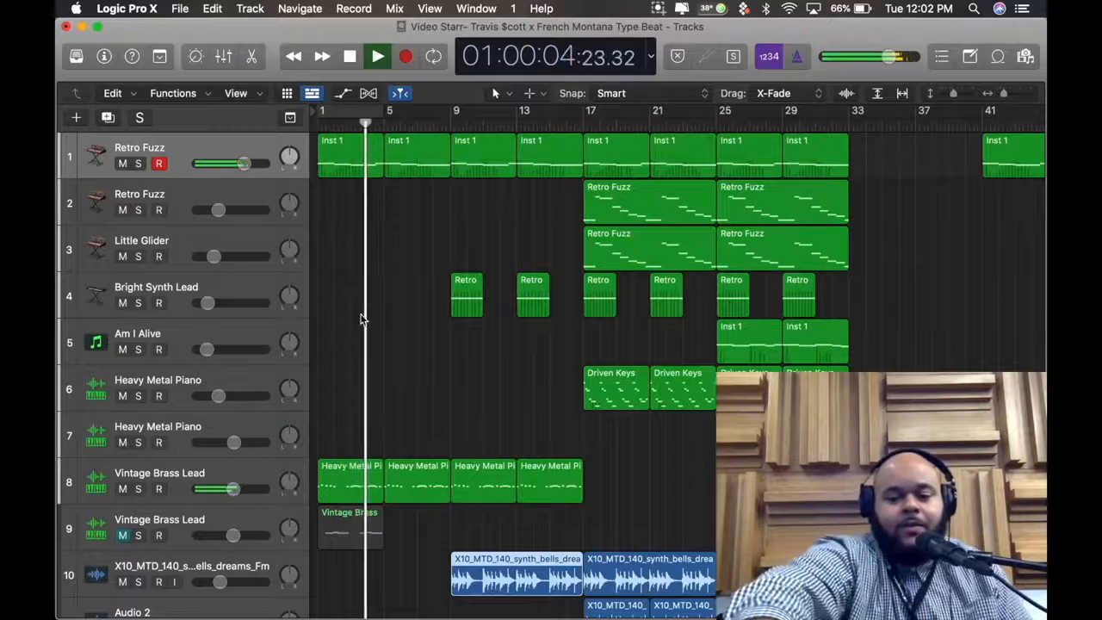
key("space")
Open the first Heavy Metal Piano region on track 8 in the Piano Roll, solo the track and play it from the start
double_click(324, 470)
left_click_drag(742, 519, 272, 430)
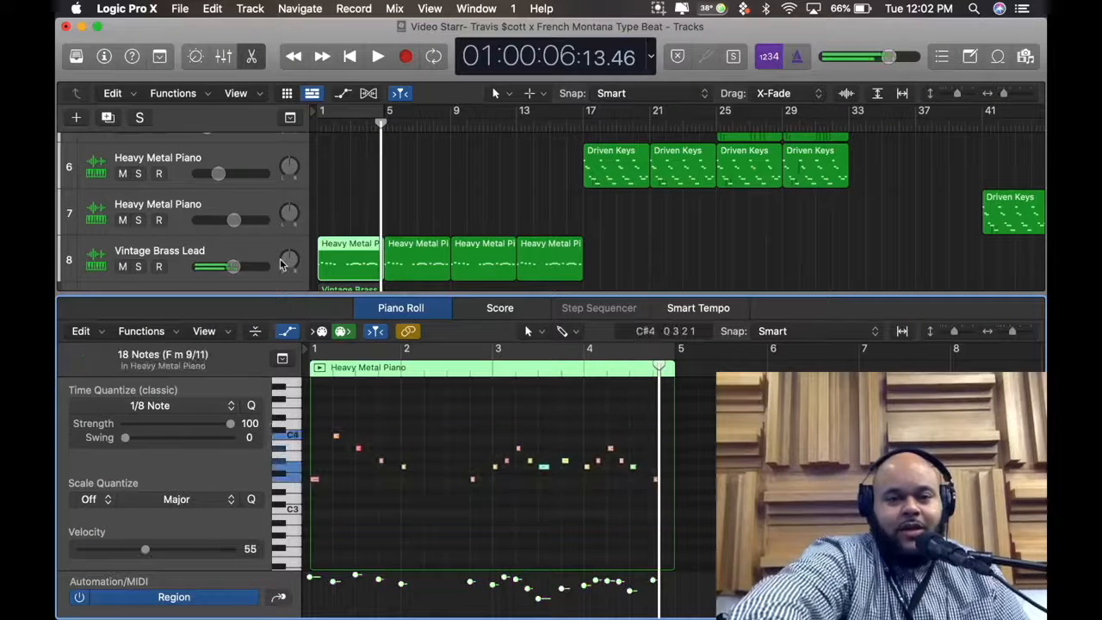
scroll(173, 224, "down", 2)
left_click(138, 219)
key("Return")
key("space")
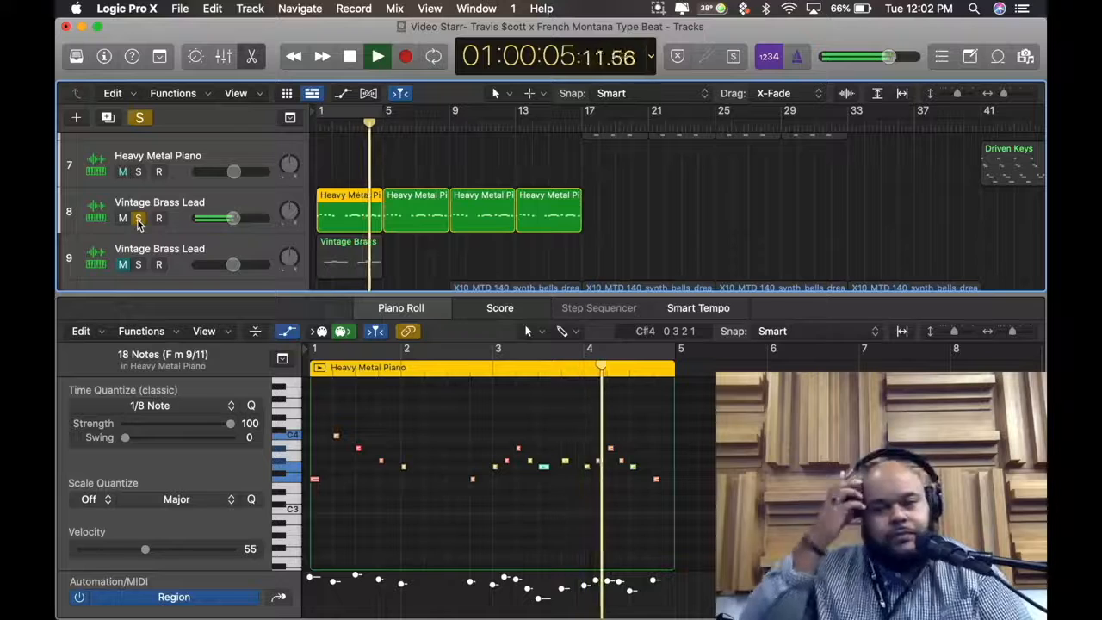
key("space")
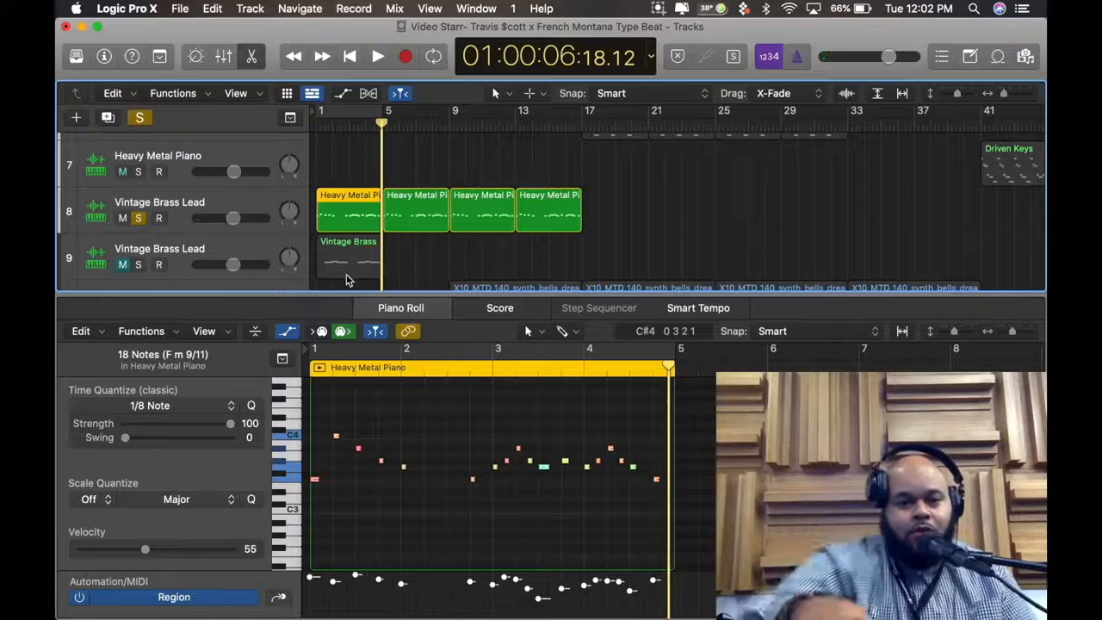
Mute Vintage Brass Lead track 8, delete the Vintage Brass region from track 9 and return the playhead to the start
left_click(239, 249)
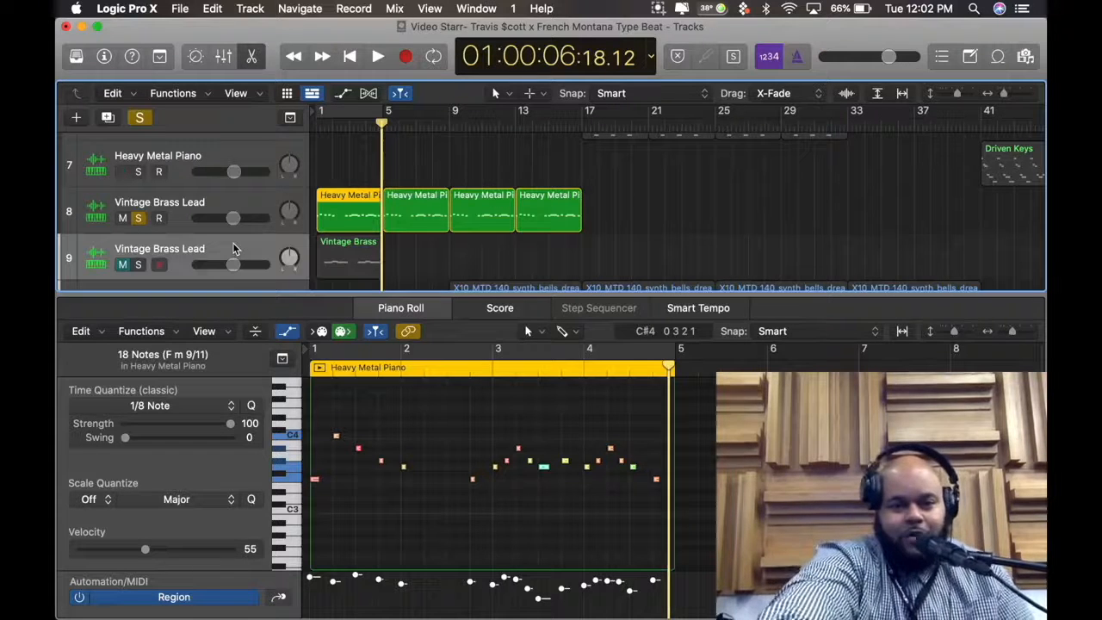
left_click(391, 258)
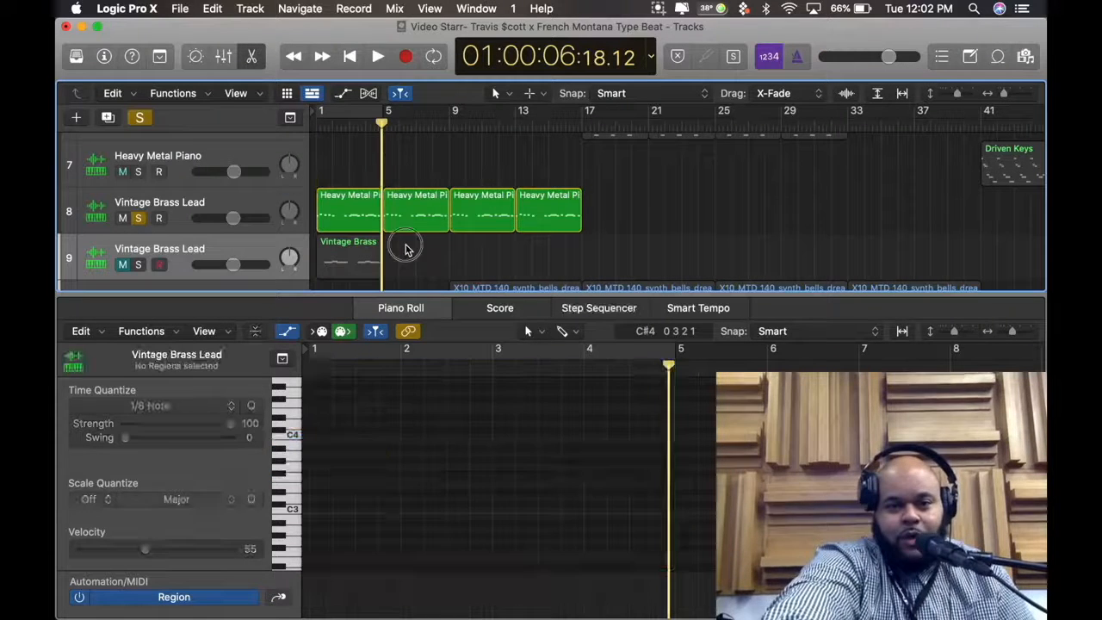
left_click(123, 219)
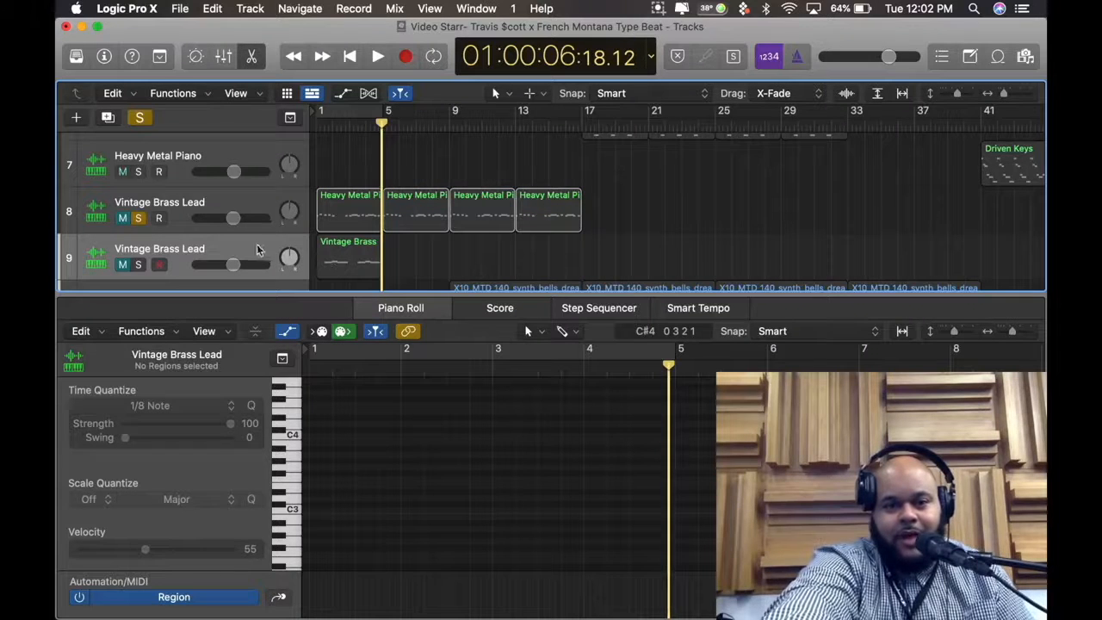
left_click(348, 262)
key("Delete")
key("Return")
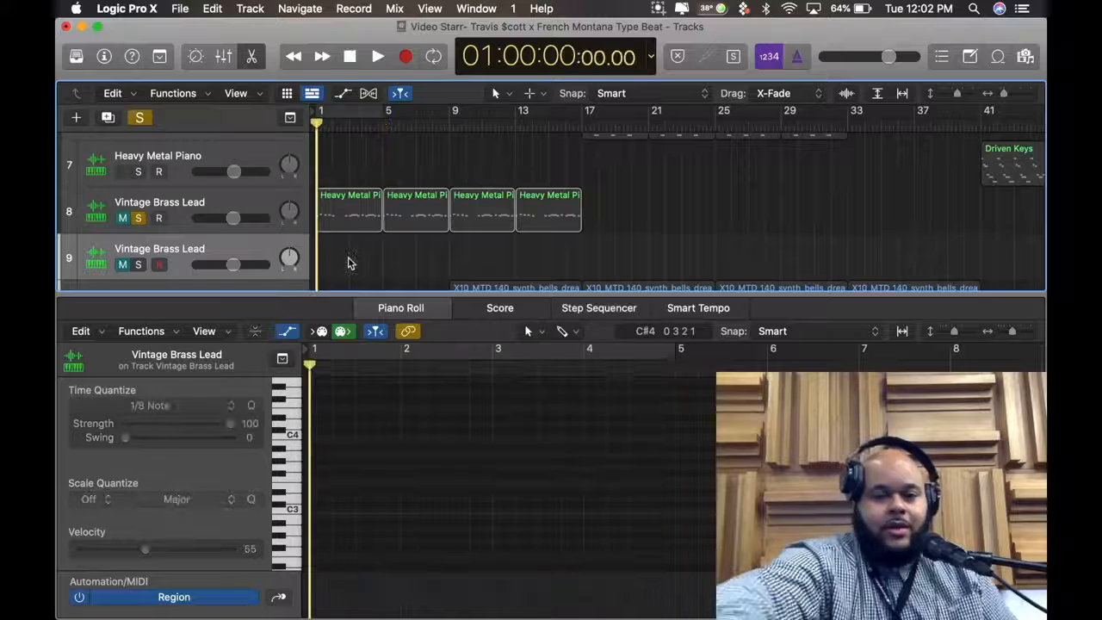
Solo the empty Vintage Brass Lead track 9 and unmute tracks 8 and 9
left_click(138, 265)
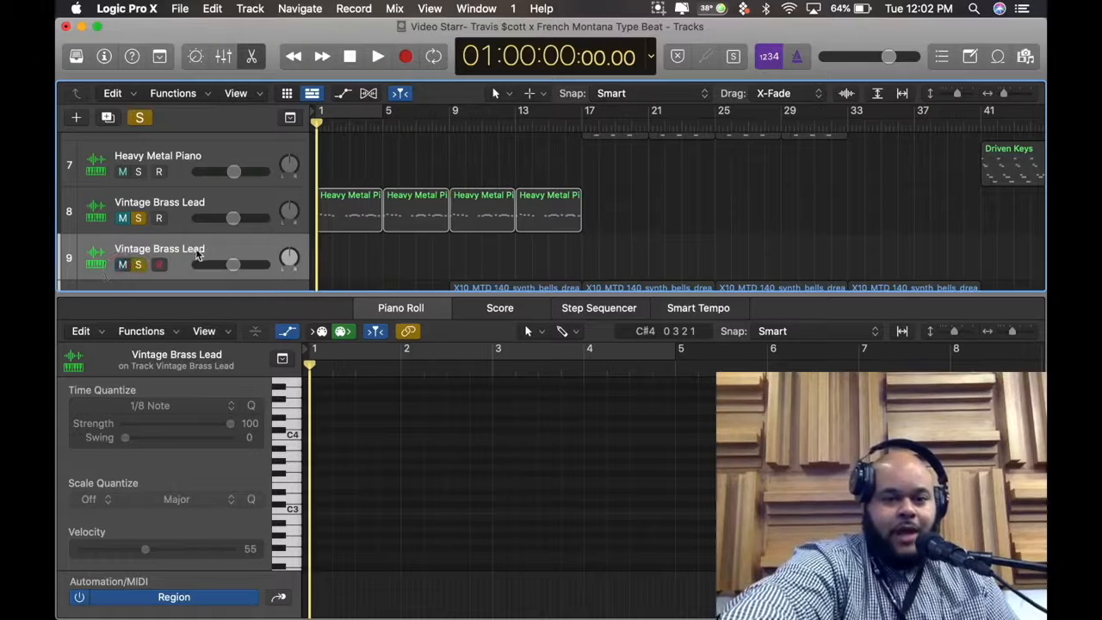
left_click(214, 202)
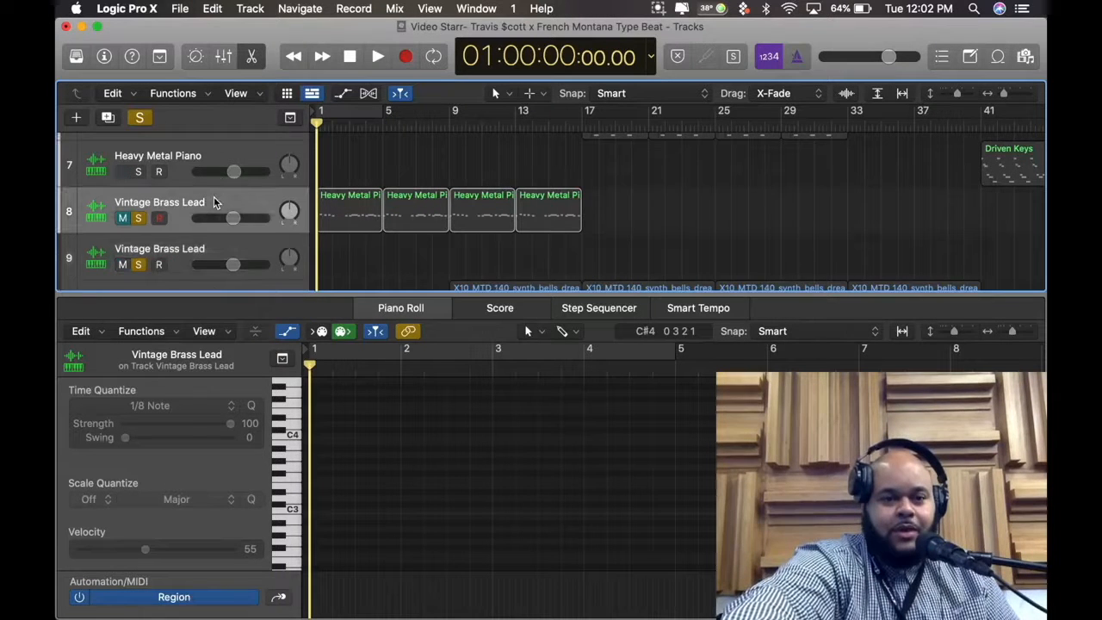
left_click(122, 218)
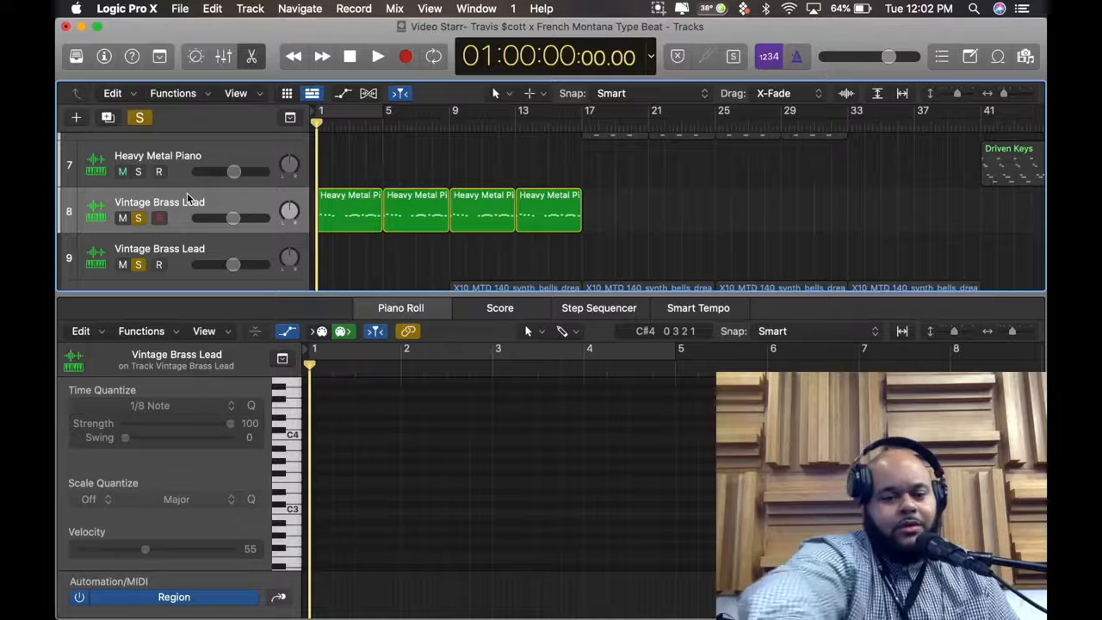
Duplicate Vintage Brass Lead track 8 as an empty track below it, delete the old Vintage Brass Lead track 10 and select the new one
key("Down")
scroll(291, 252, "down", 2)
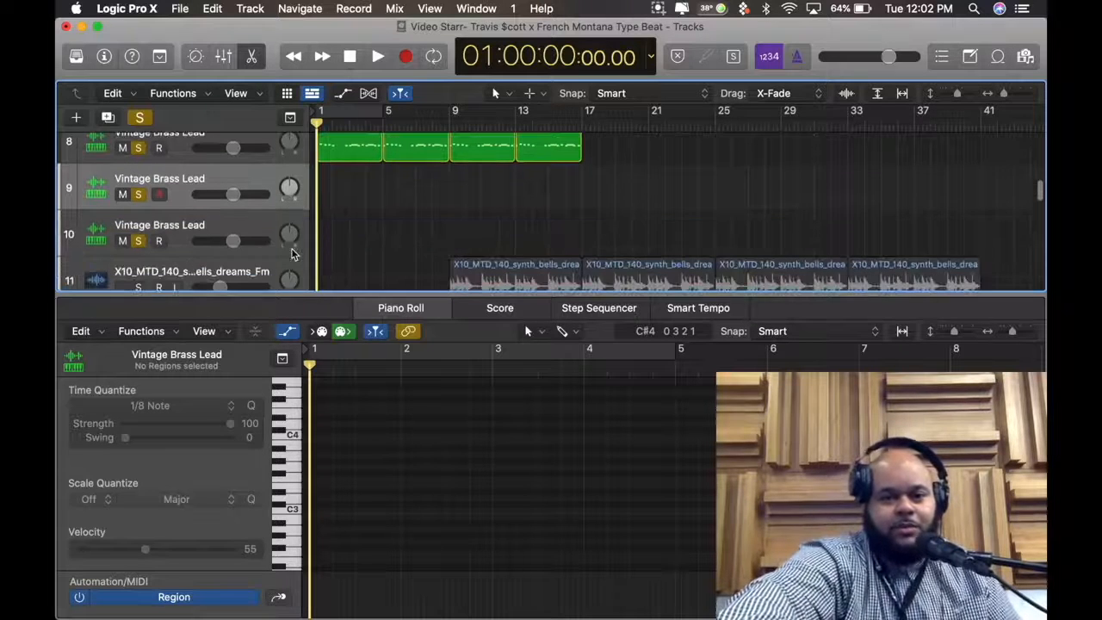
left_click(263, 234)
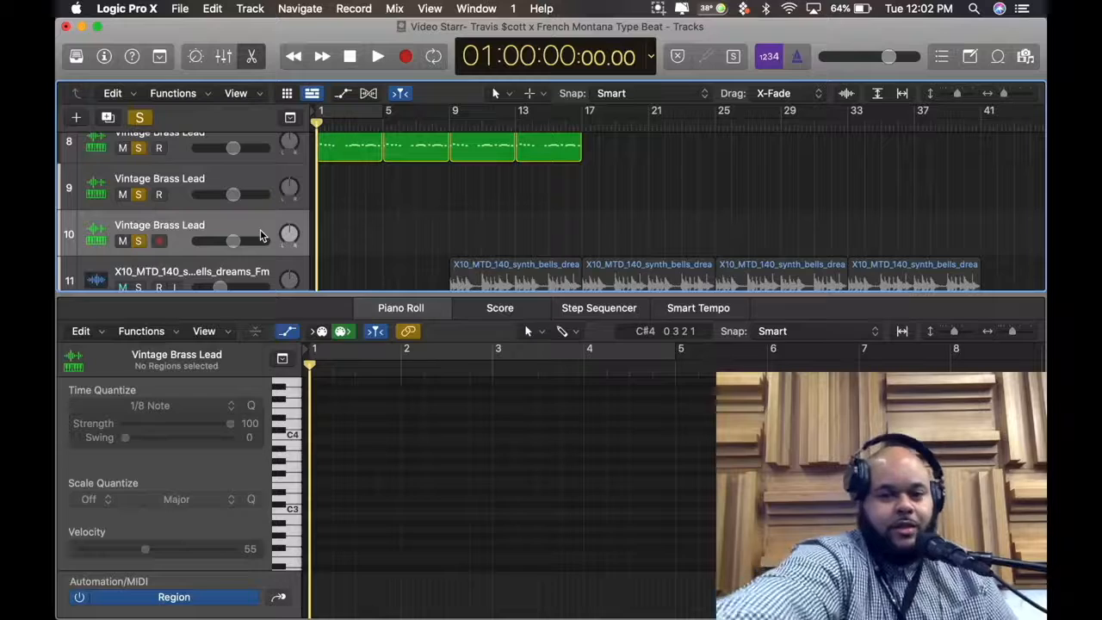
key("super+BackSpace")
left_click(234, 189)
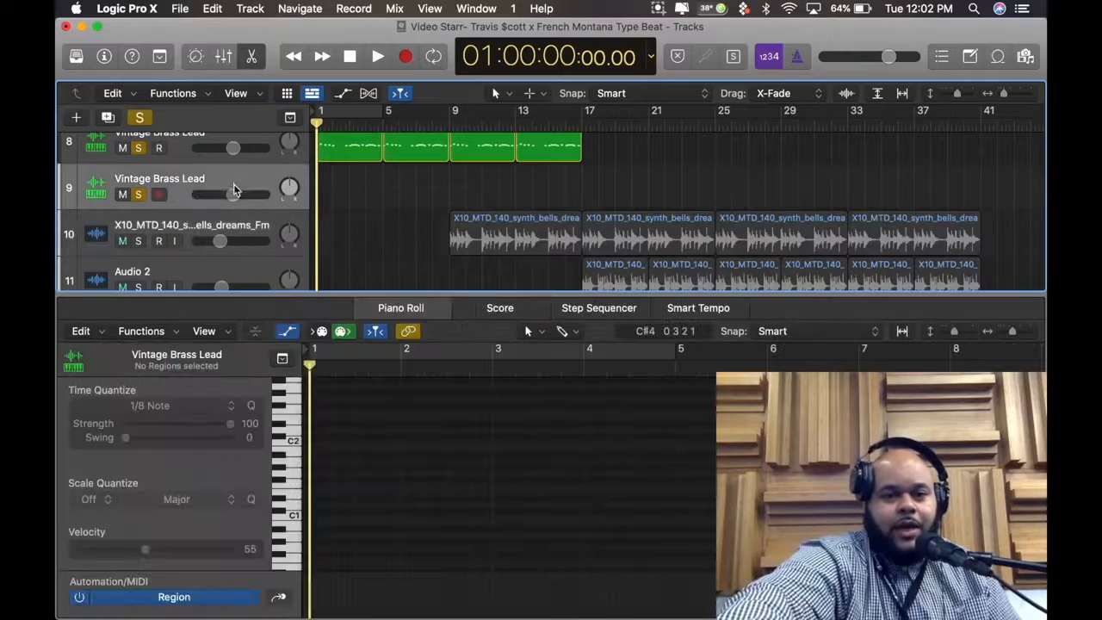
scroll(234, 190, "up", 3)
scroll(233, 189, "down", 2)
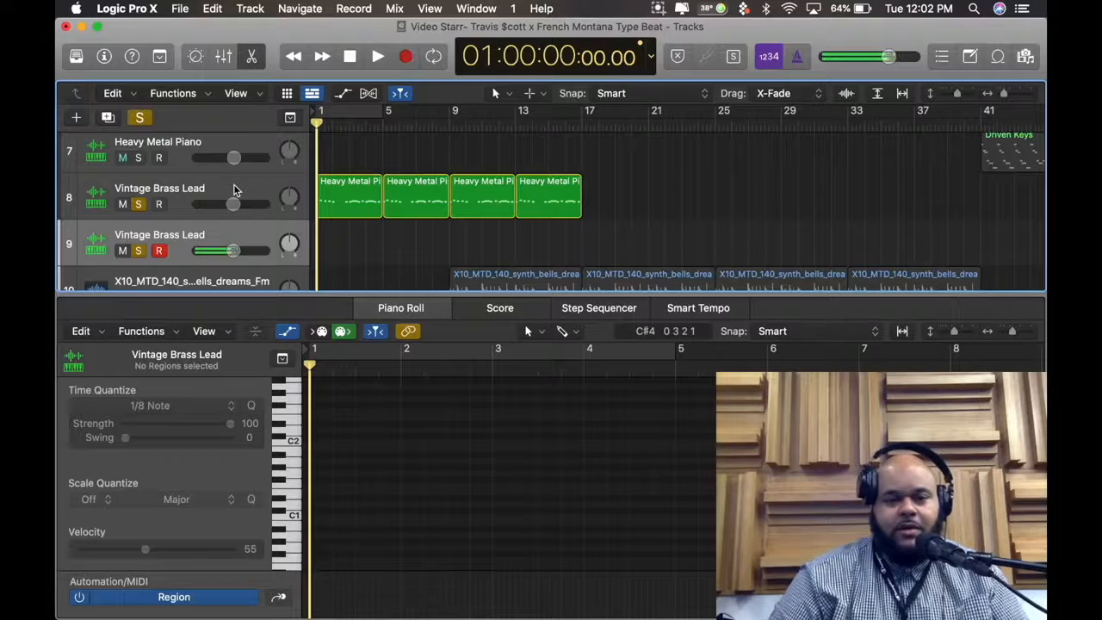
Clear all solos and close the Piano Roll editor and the floating plug-in window
scroll(343, 193, "down", 1)
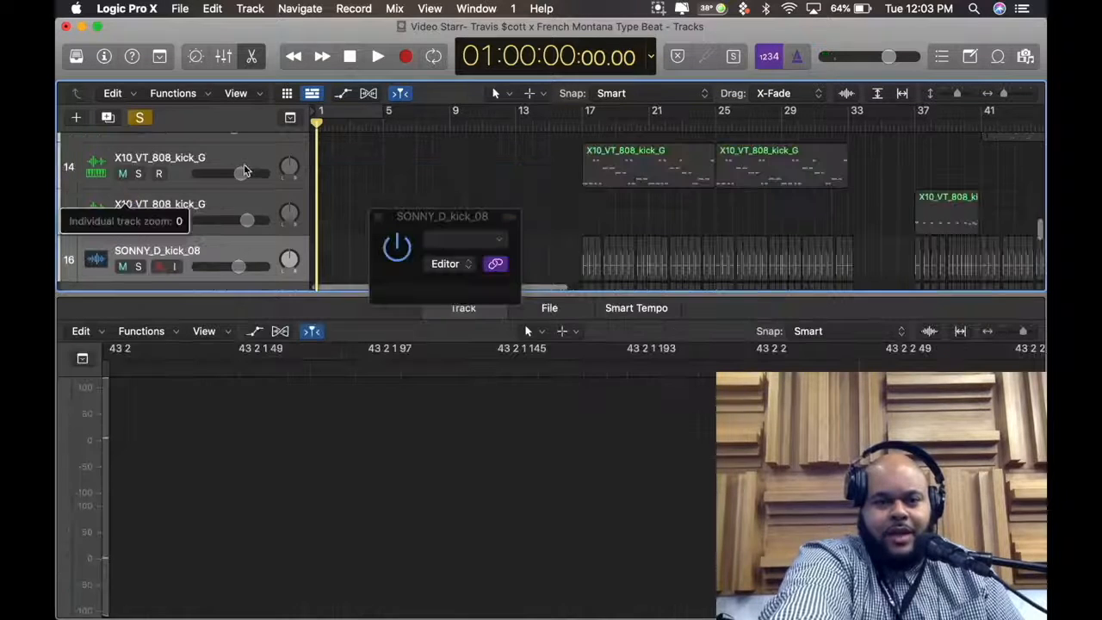
key("Up")
left_click(140, 117)
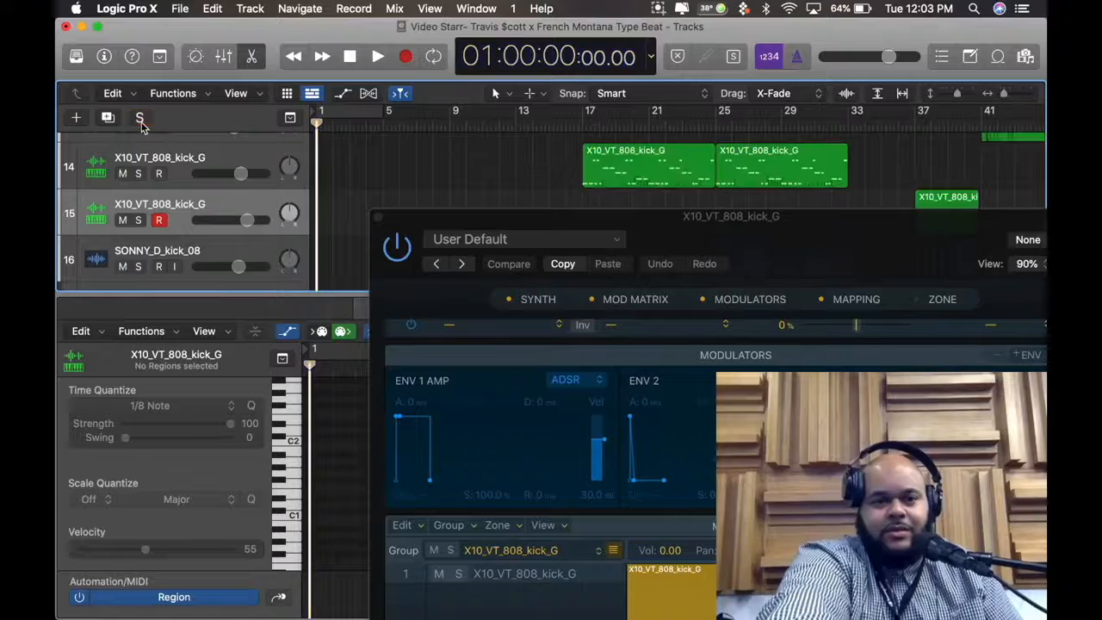
left_click(253, 58)
key("Down")
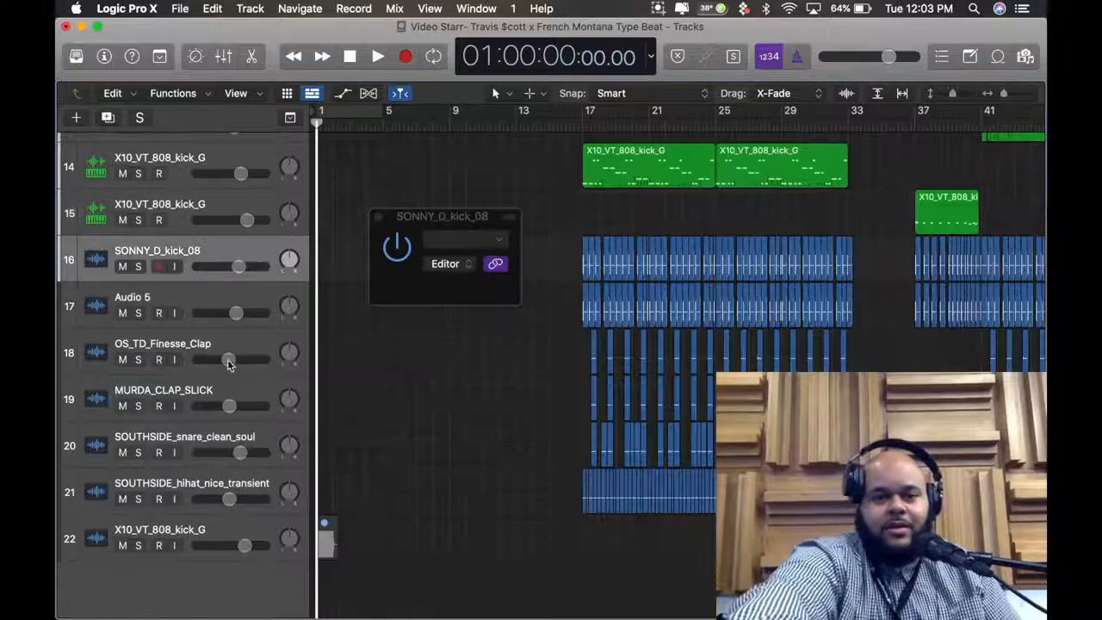
scroll(327, 445, "up", 3)
left_click(377, 218)
scroll(377, 219, "up", 2)
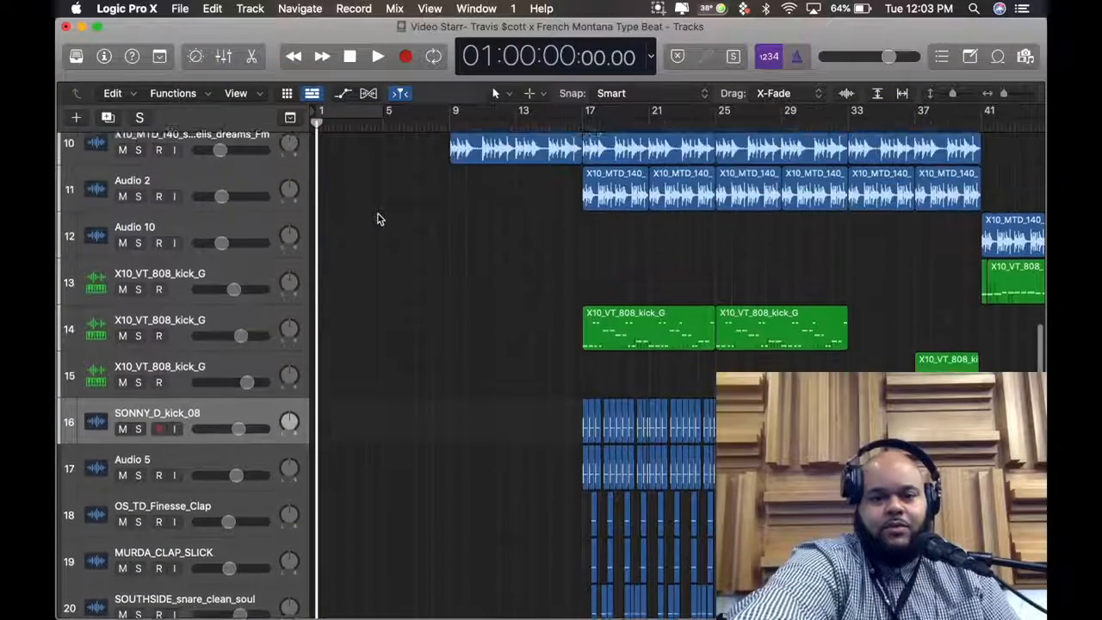
scroll(377, 219, "up", 8)
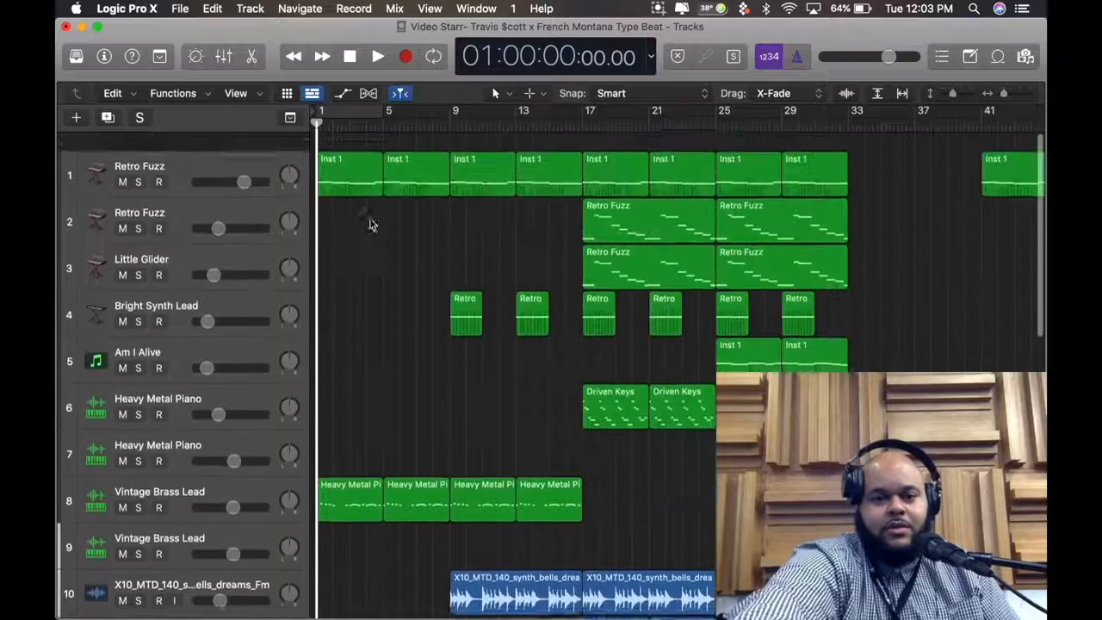
Mute Vintage Brass Lead track 8, loop the first four bars in playback and select the empty Vintage Brass Lead track 9
left_click(124, 489)
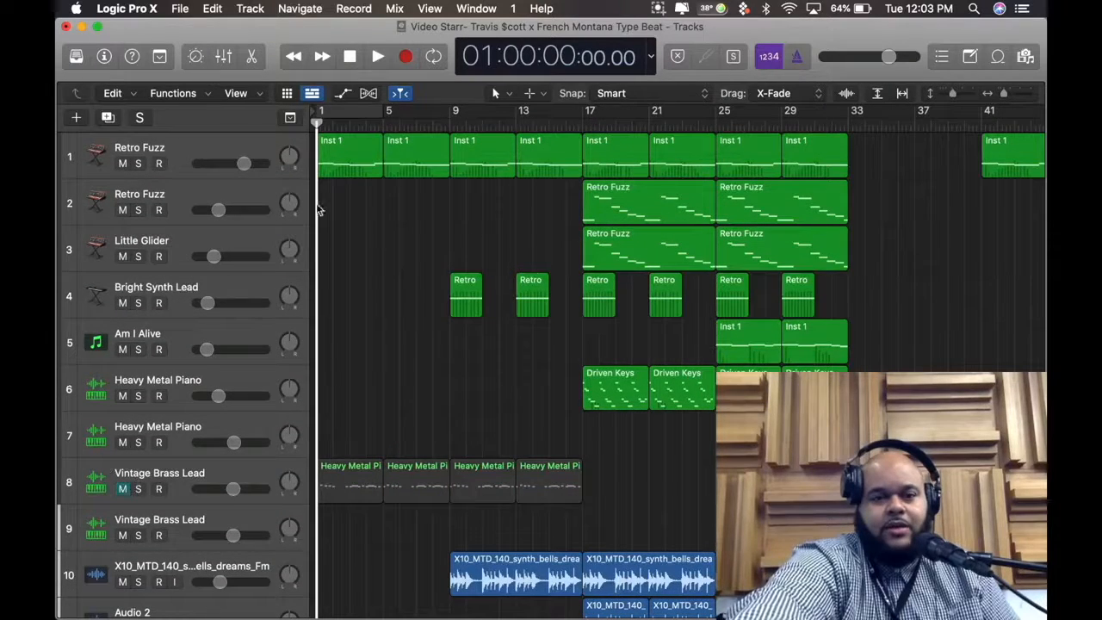
left_click(196, 152)
left_click(340, 113)
key("space")
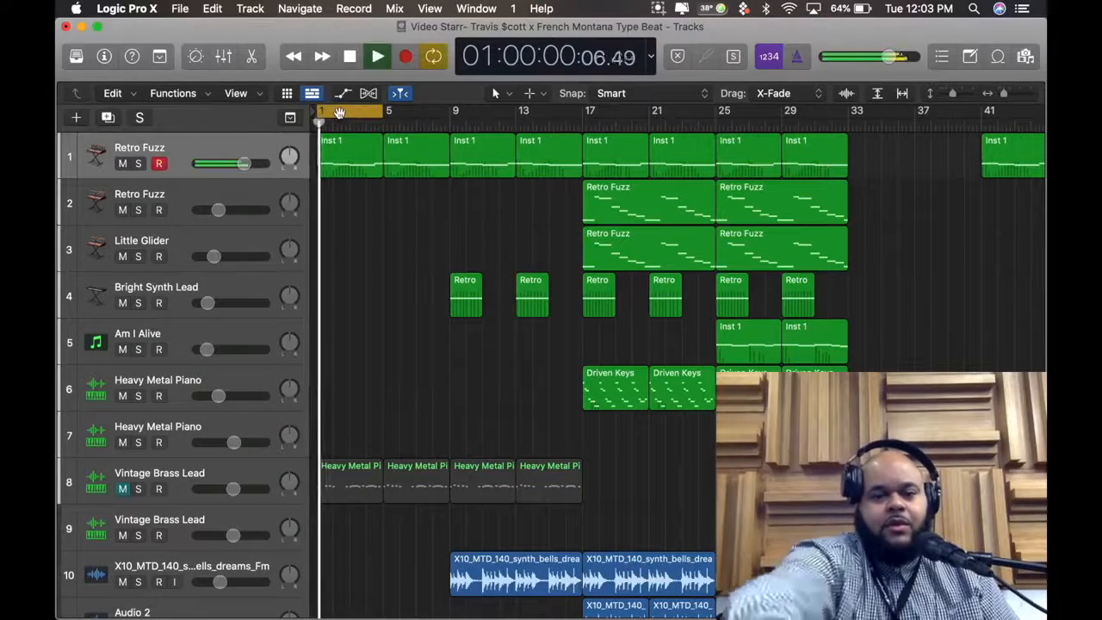
left_click(250, 529)
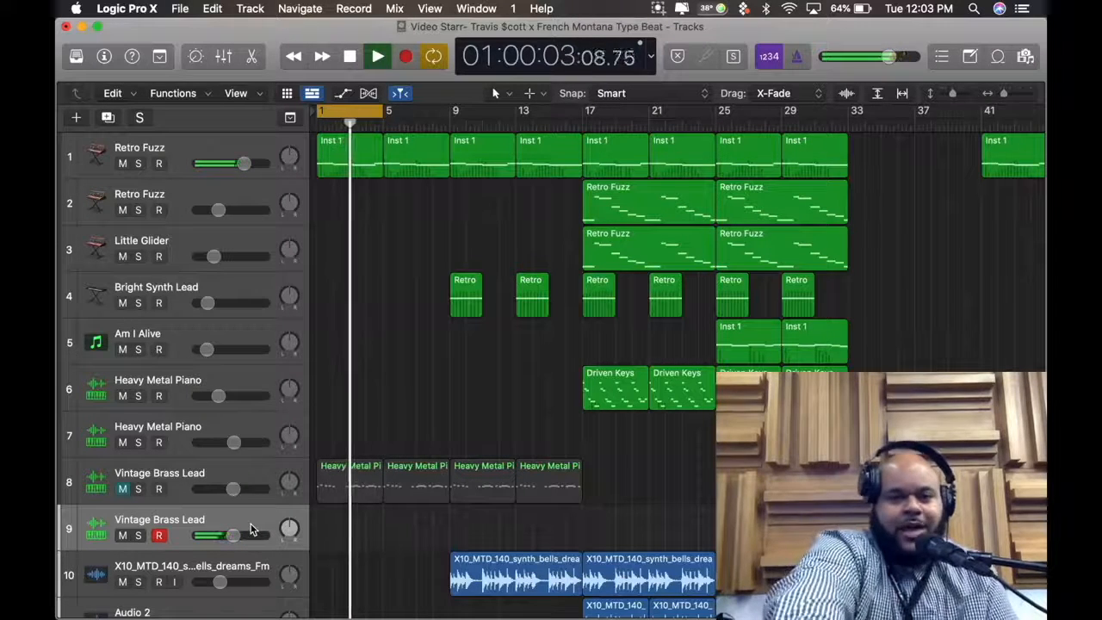
key("space")
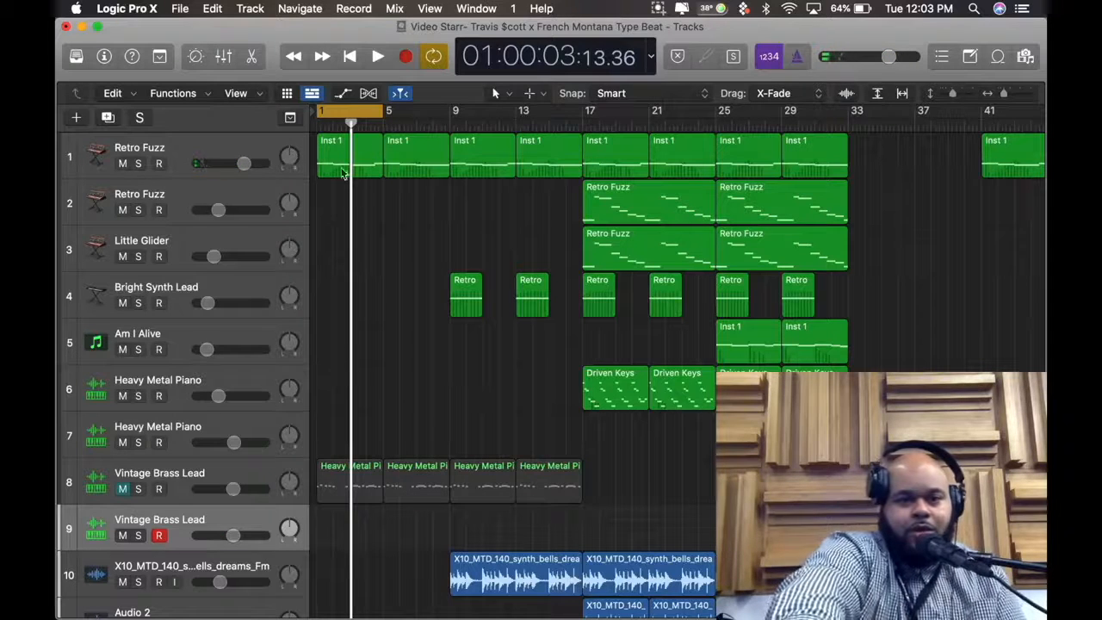
Open the first Inst 1 region of Retro Fuzz track 1 for inspection, and view the waveform of track 10's first synth bells region
double_click(340, 167)
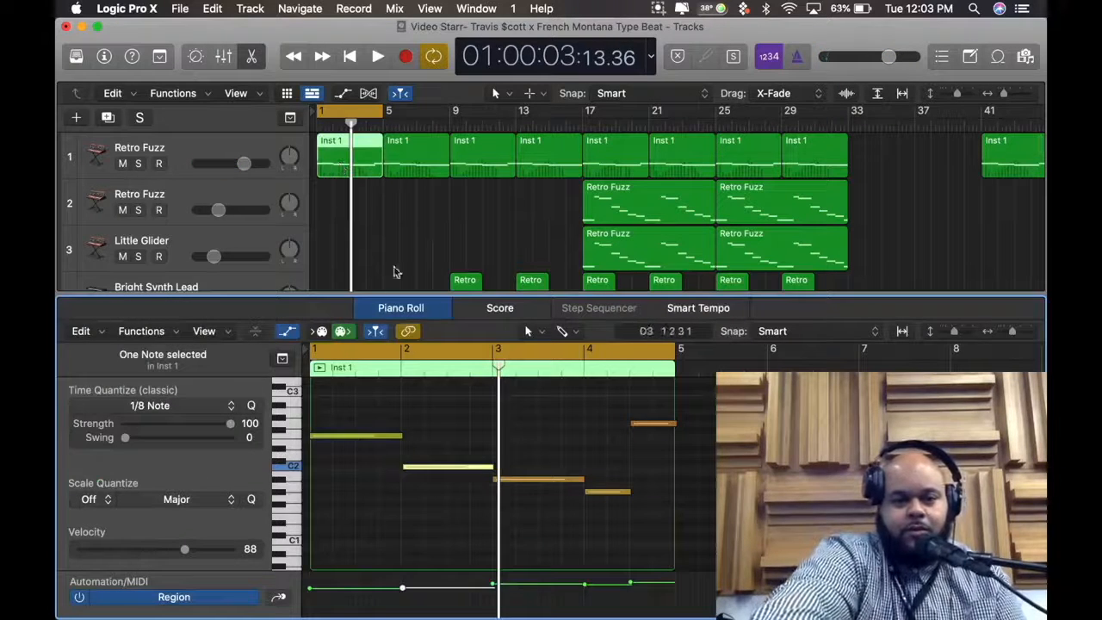
scroll(507, 252, "down", 4)
scroll(508, 252, "down", 5)
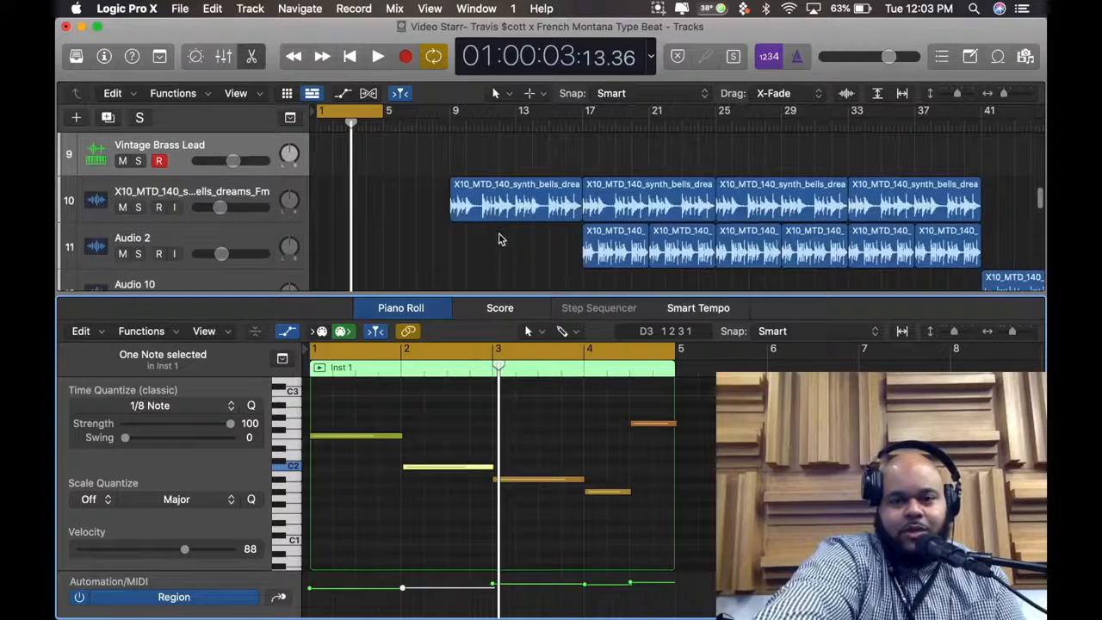
left_click(495, 202)
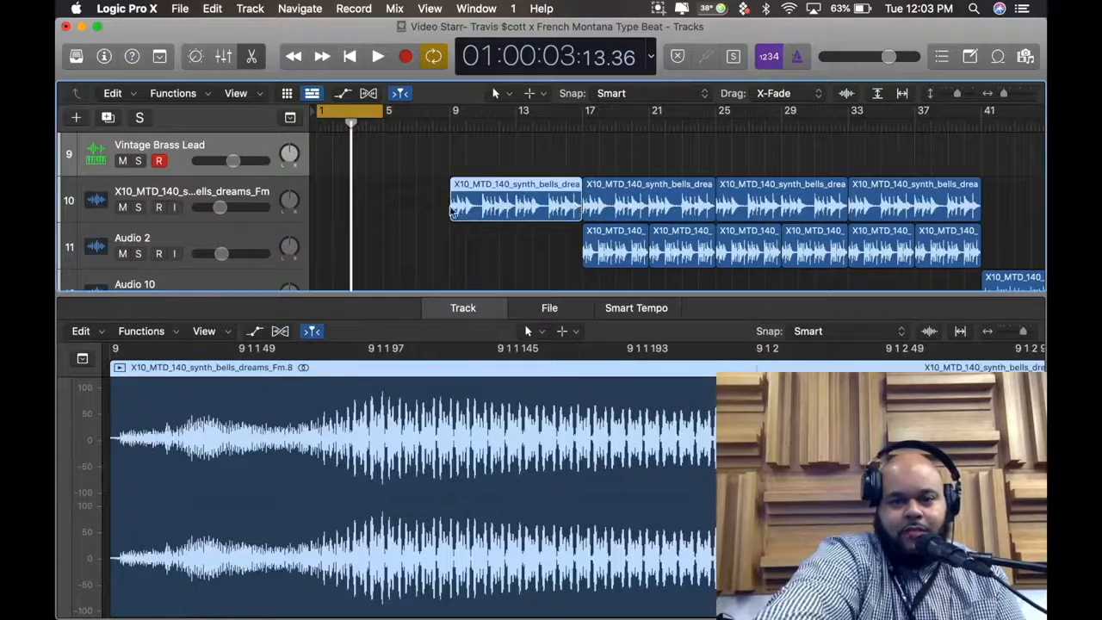
Return the playhead to the project start and show the notes of Retro Fuzz track 1's first Inst 1 region in the Piano Roll
scroll(441, 214, "up", 5)
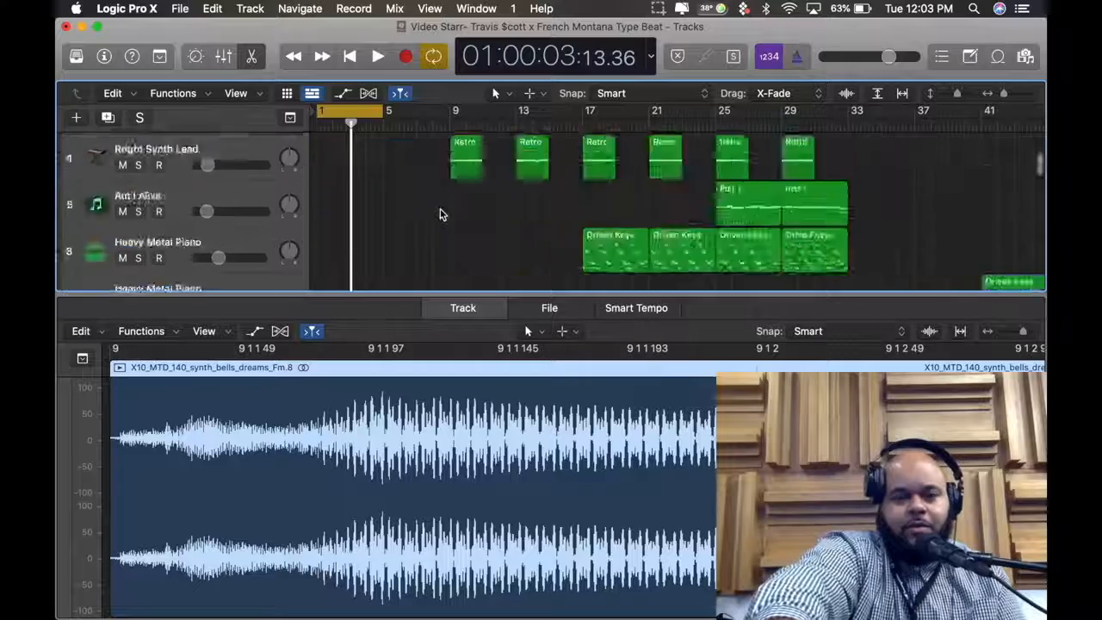
scroll(439, 213, "up", 3)
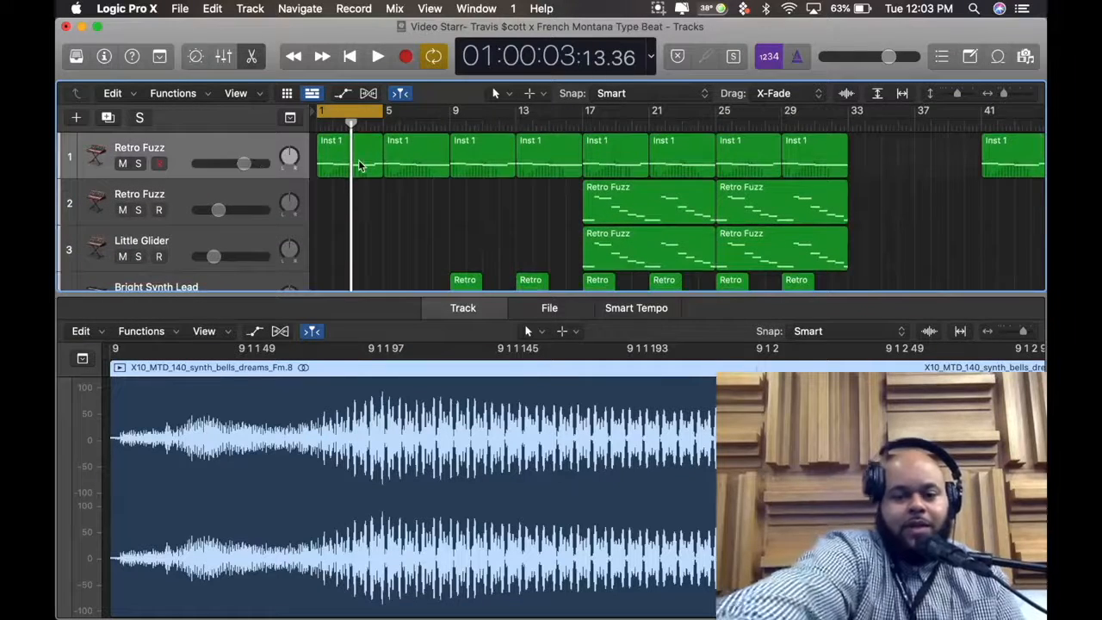
key("Return")
left_click(360, 165)
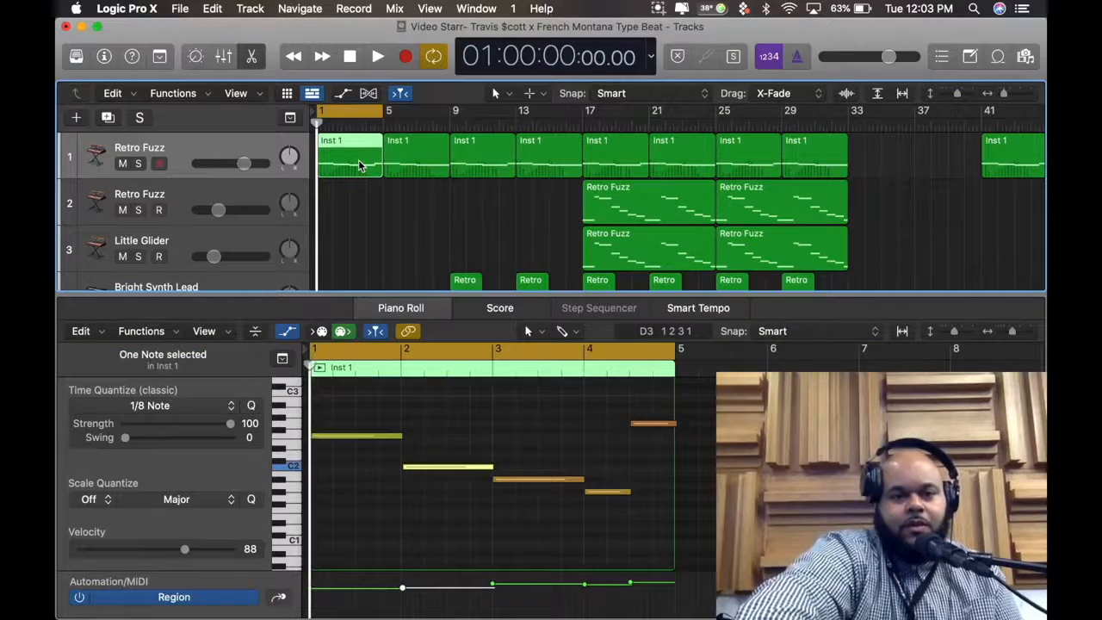
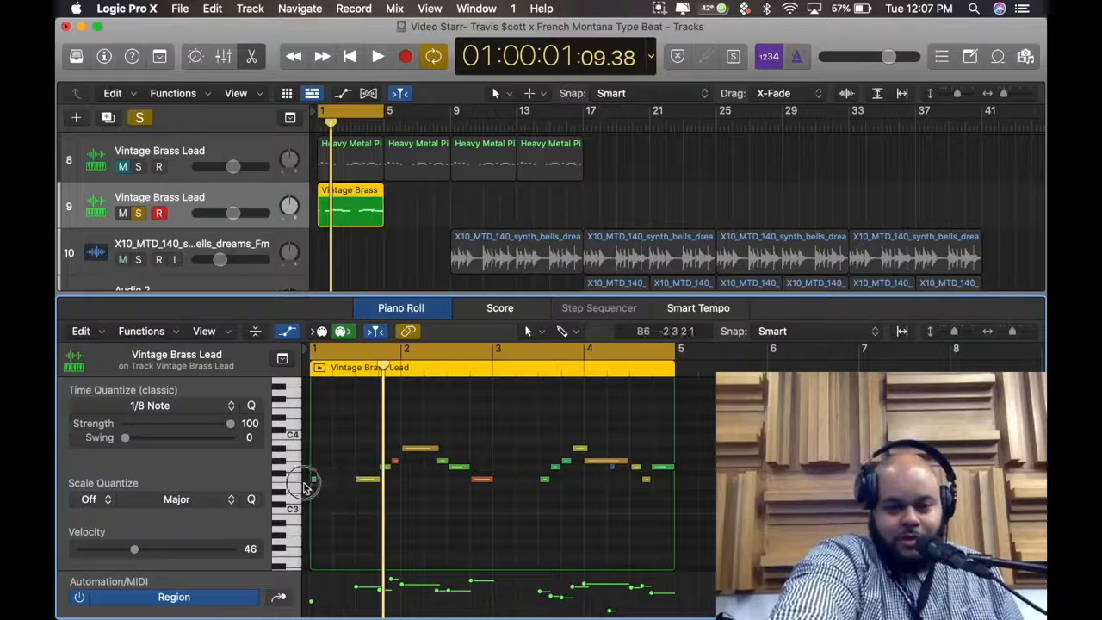
Delete the short note at the very start of the Vintage Brass Lead region and return the playhead to the project start
left_click(297, 479)
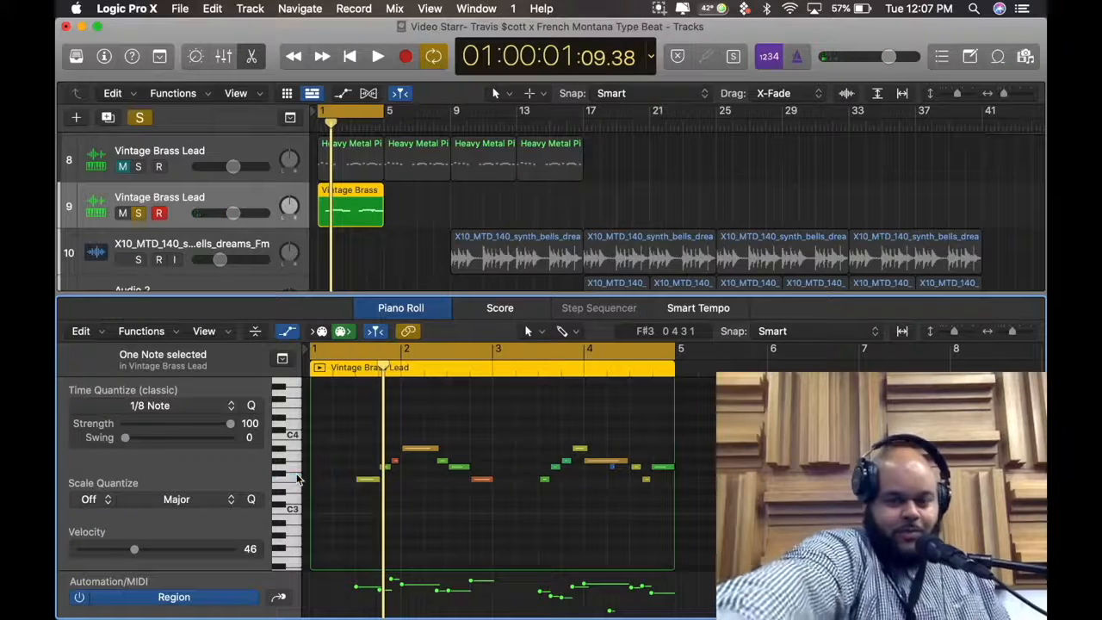
key("Return")
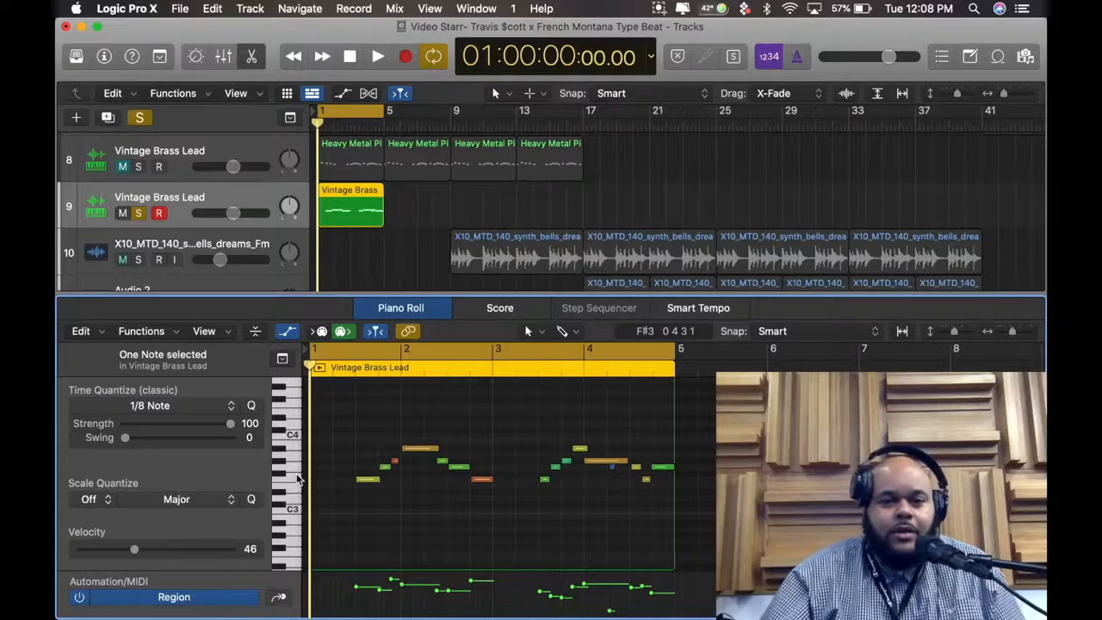
View the waveform of track 10's first synth bells region and look over the surrounding arrangement
left_click(483, 260)
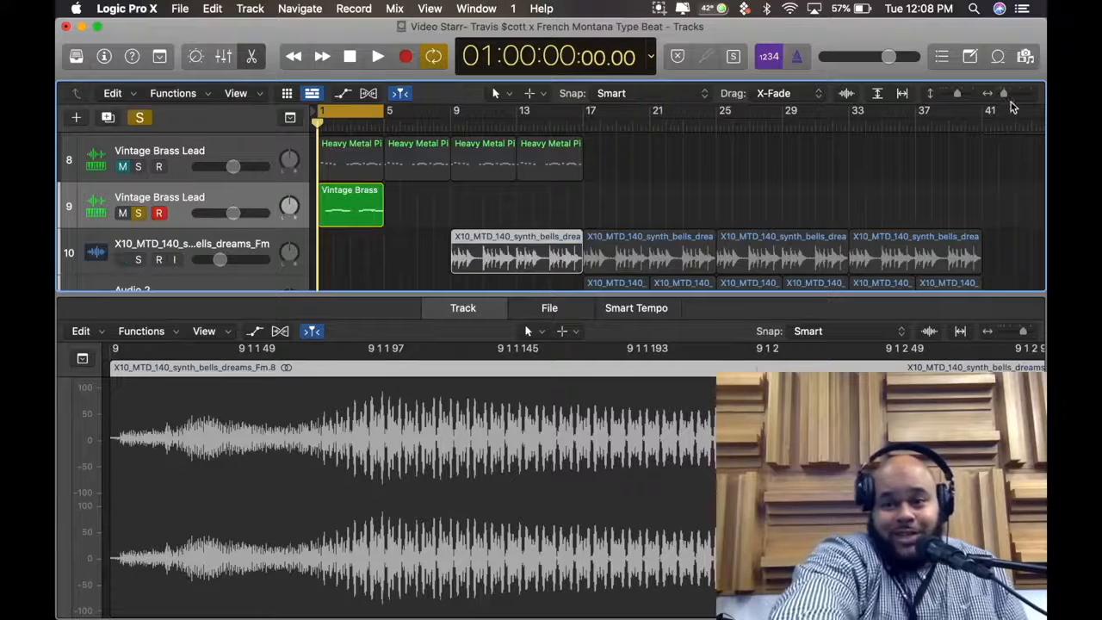
left_click_drag(1005, 92, 1006, 94)
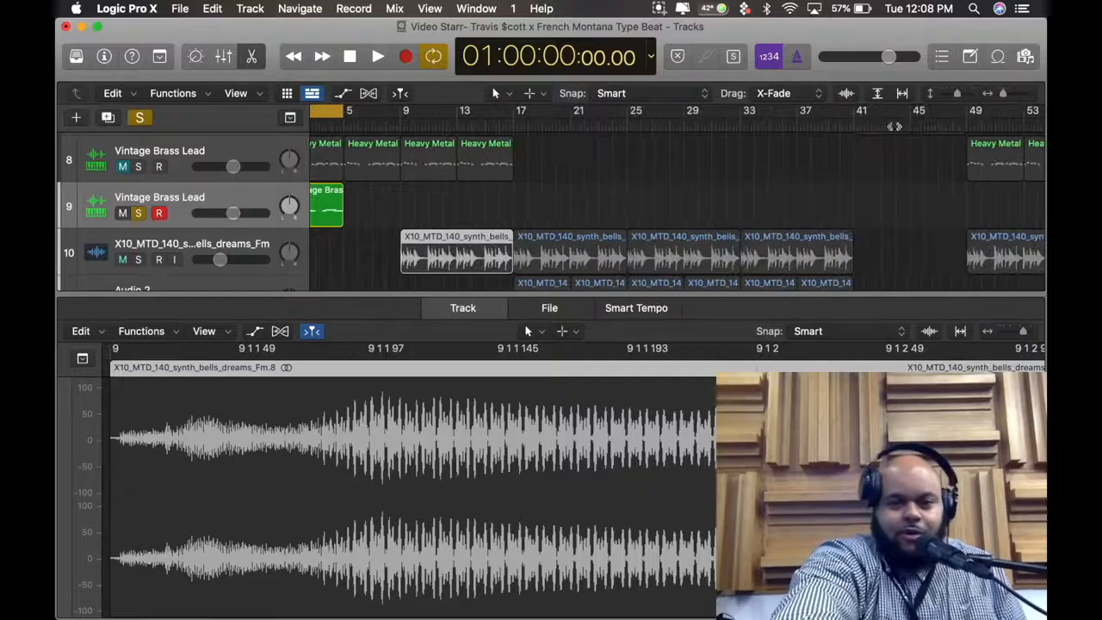
scroll(1011, 164, "left", 3)
scroll(1010, 164, "down", 1)
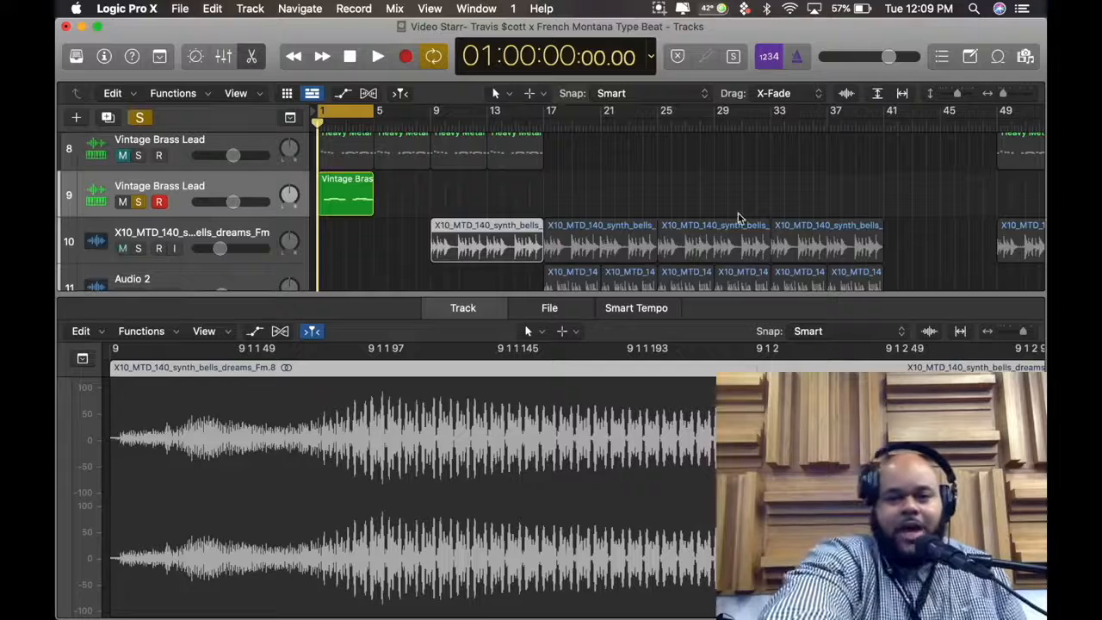
Show the notes of track 9's Vintage Brass Lead region in the Piano Roll and close the floating SONNY_D_kick_08 plug-in window
left_click(350, 190)
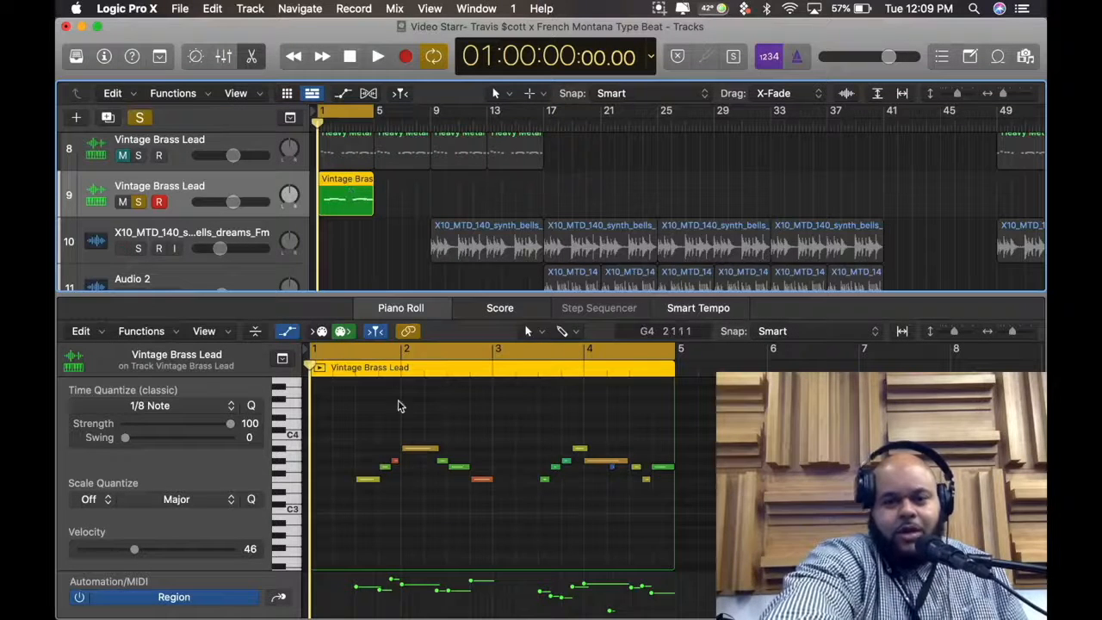
left_click(613, 475)
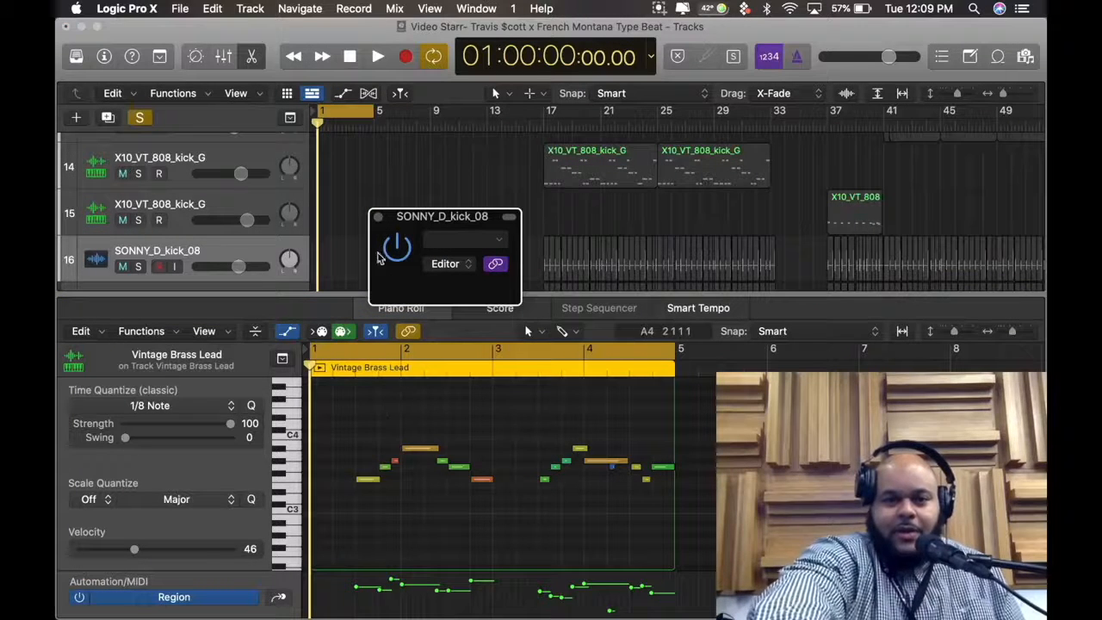
left_click(379, 216)
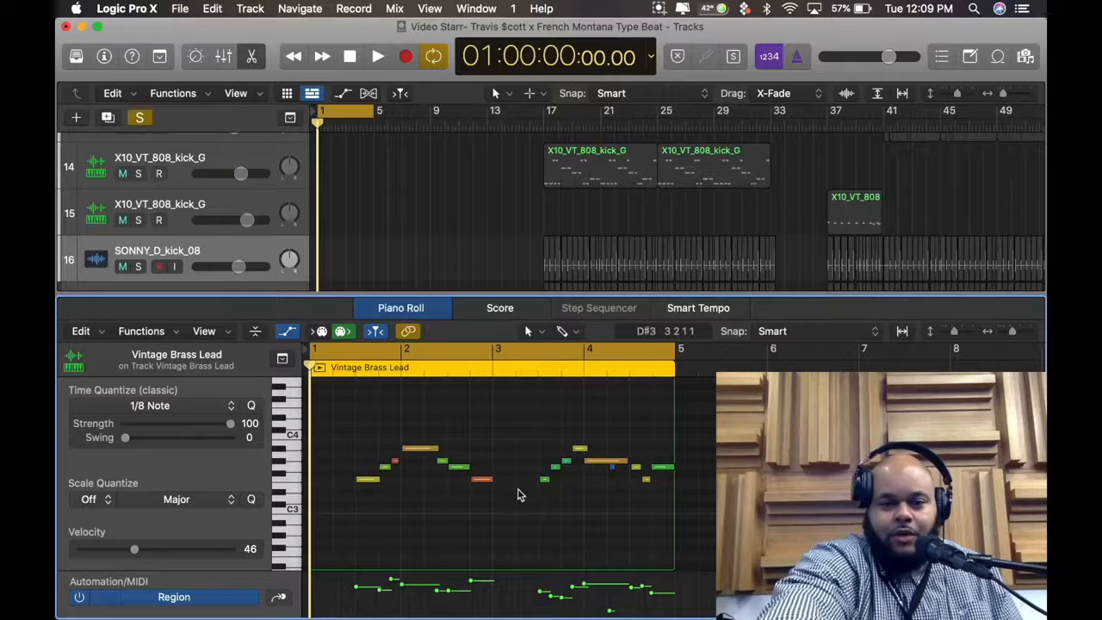
Raise the velocity of bar 2's last note in the Vintage Brass Lead region to 127 and listen to it in playback
left_click(482, 480)
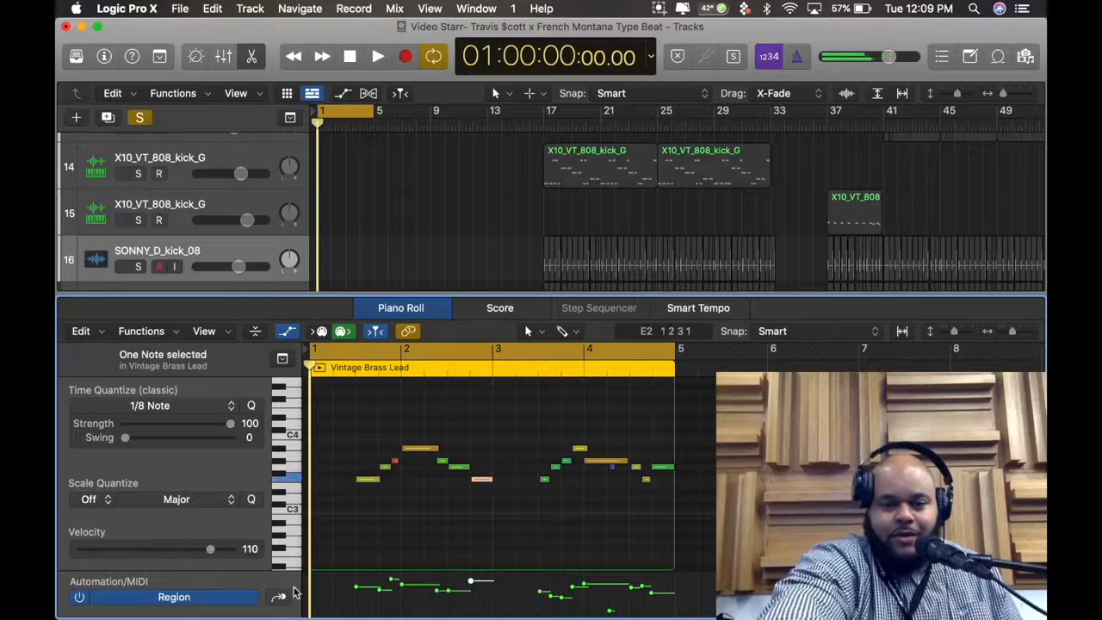
left_click(488, 501)
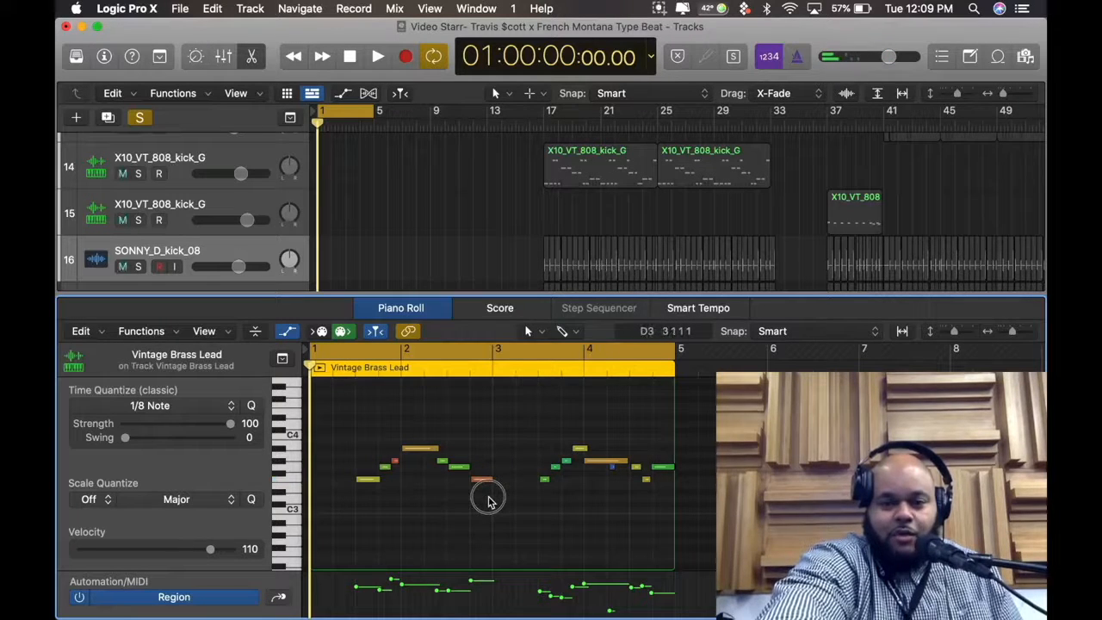
left_click(484, 479)
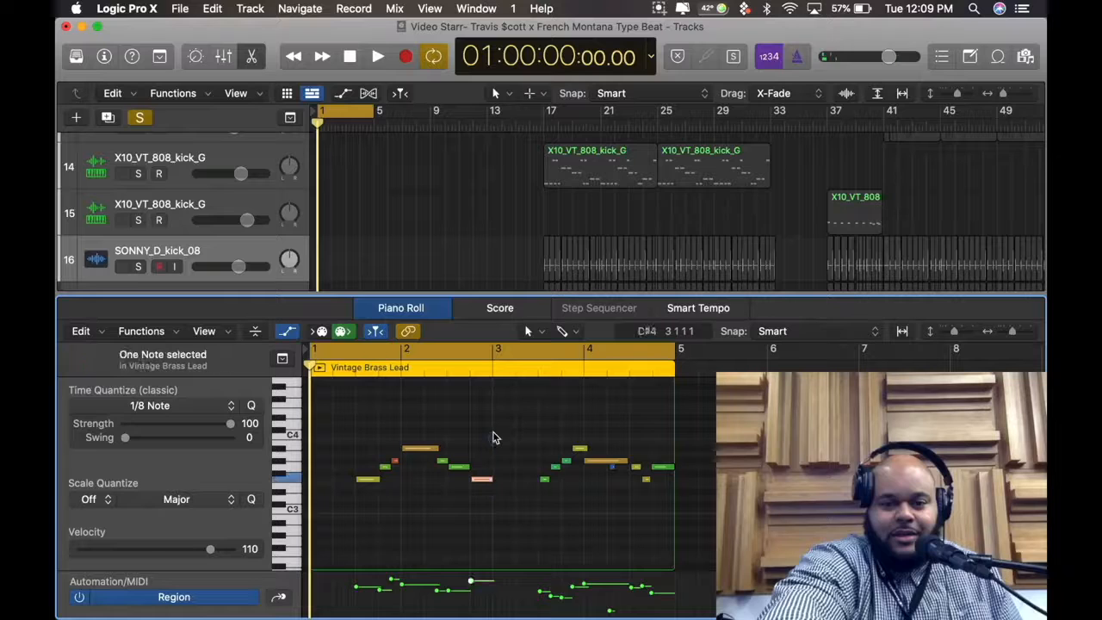
left_click(211, 549)
left_click_drag(215, 554, 297, 547)
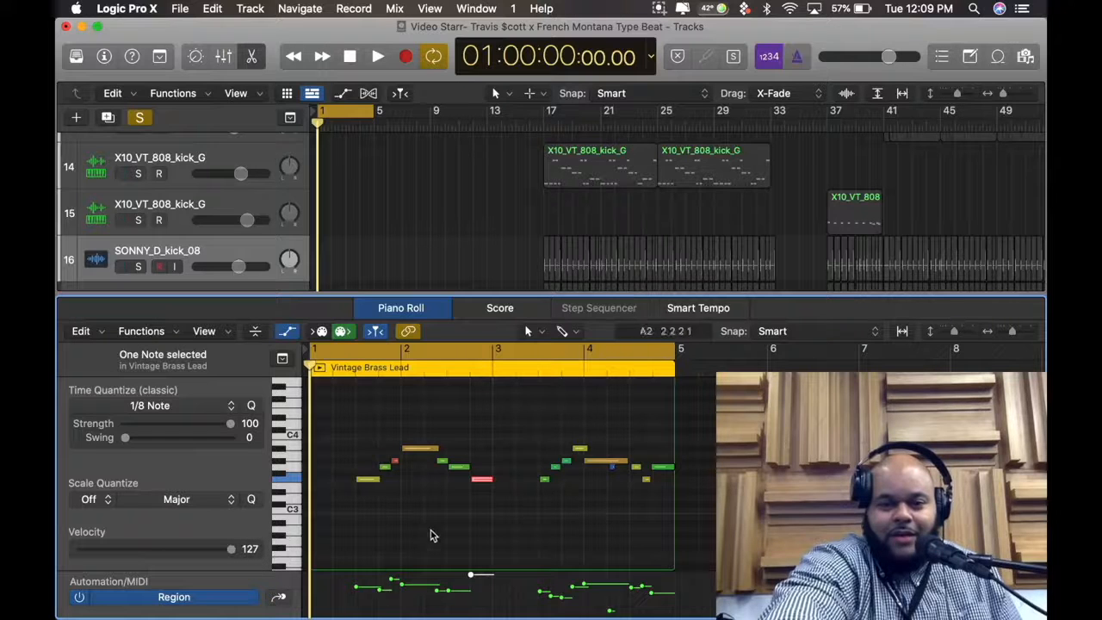
left_click(442, 371)
key("space")
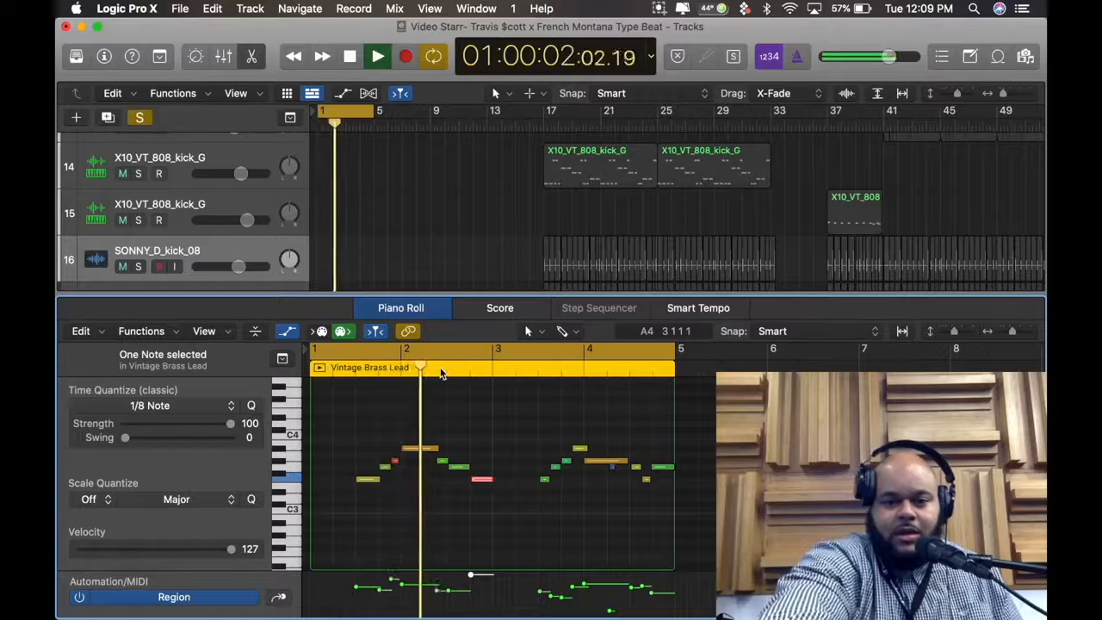
key("space")
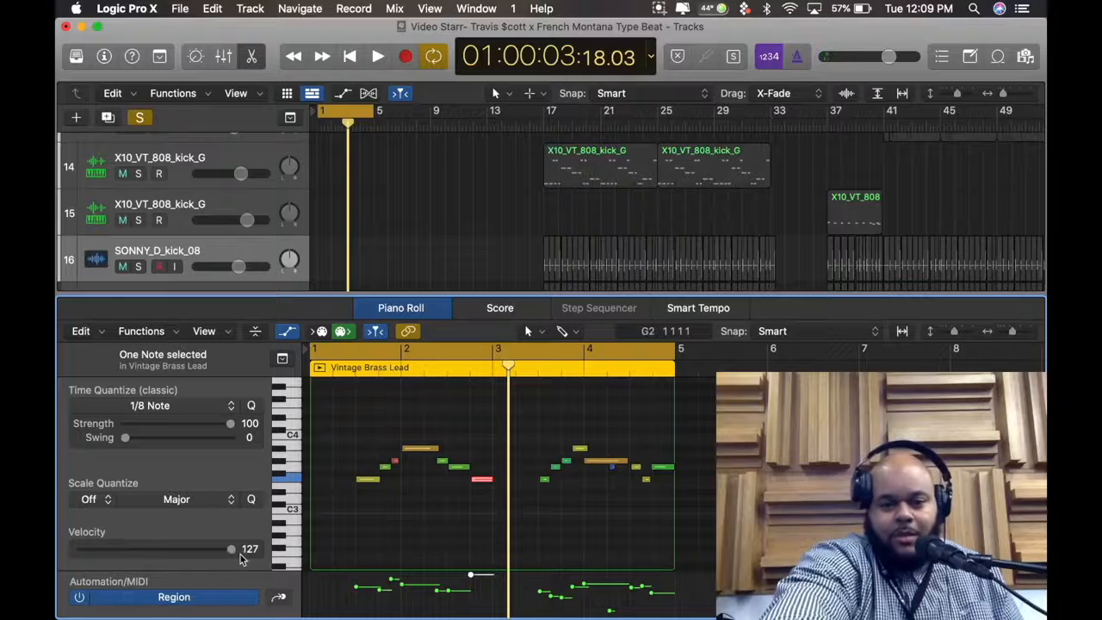
Set the velocity of bar 2's last note to 14 and play the loop from the project start
left_click_drag(233, 548, 99, 554)
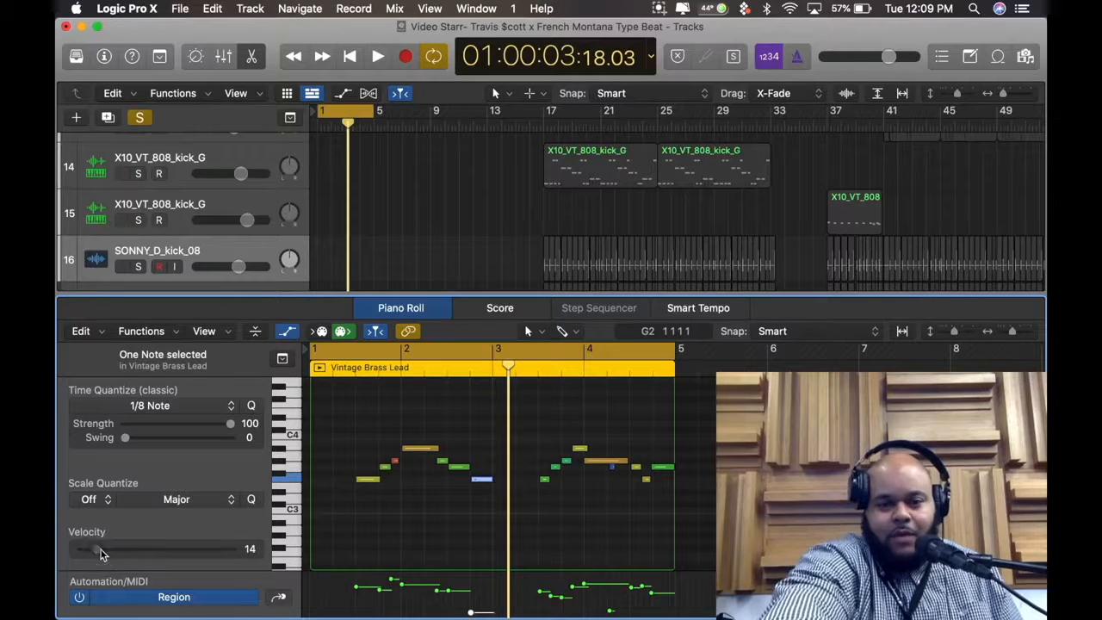
key("Return")
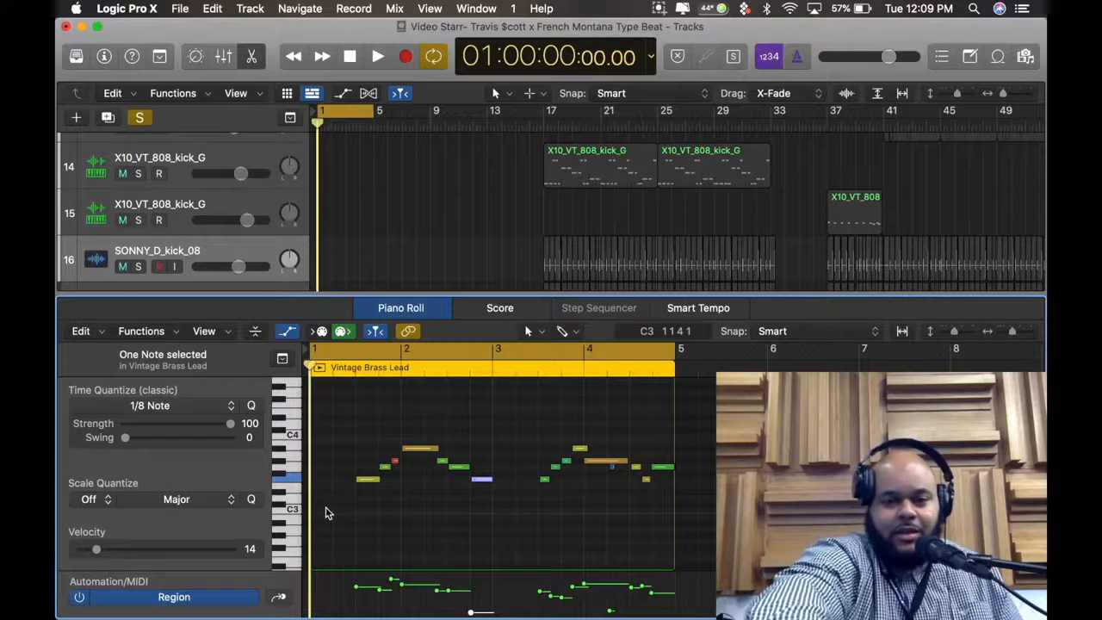
key("space")
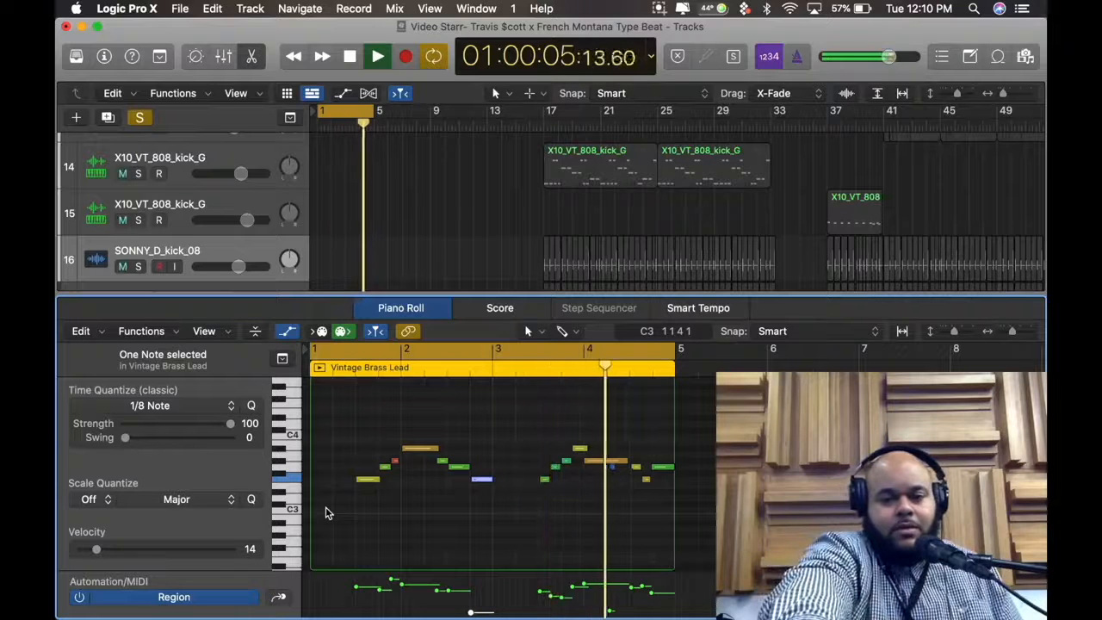
key("space")
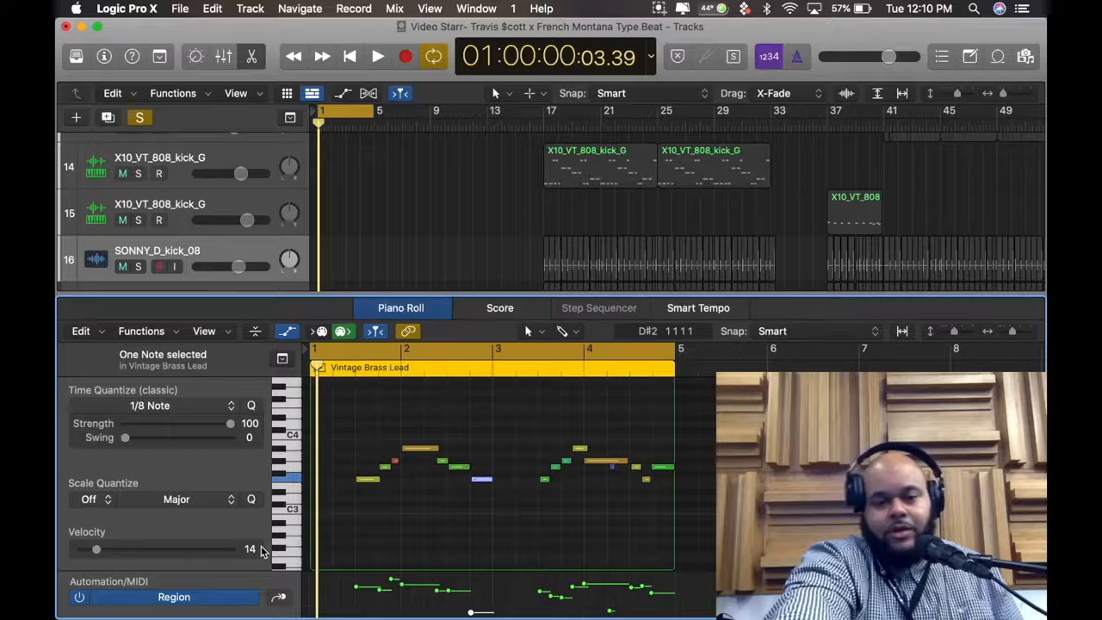
Delete the short quiet note beneath bar 4's long note and listen to the looped melody without it
left_click(492, 533)
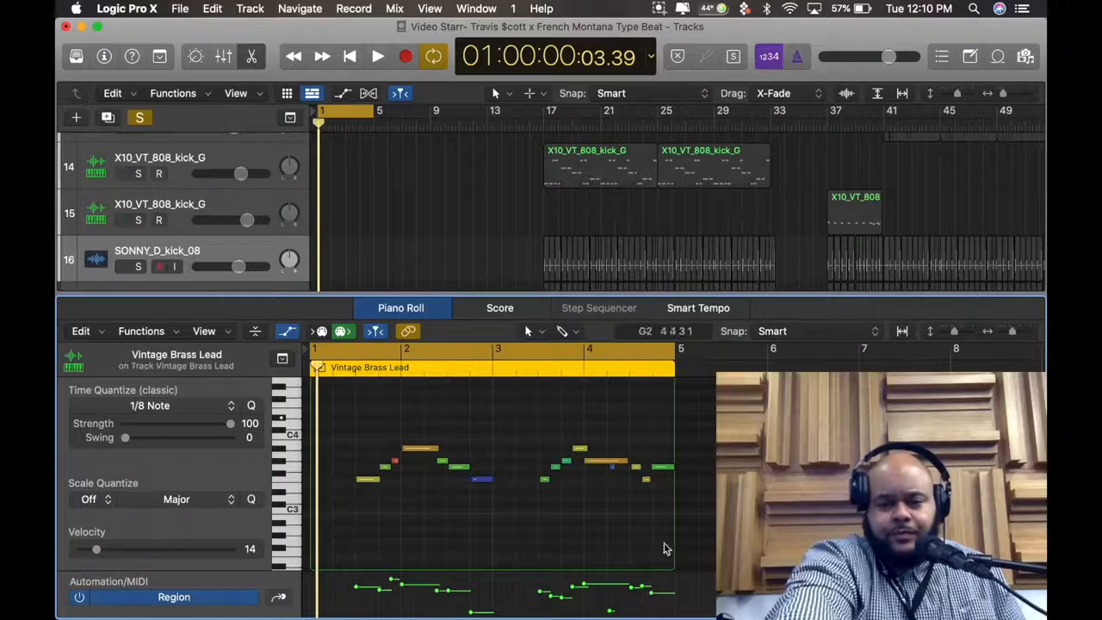
left_click(606, 470)
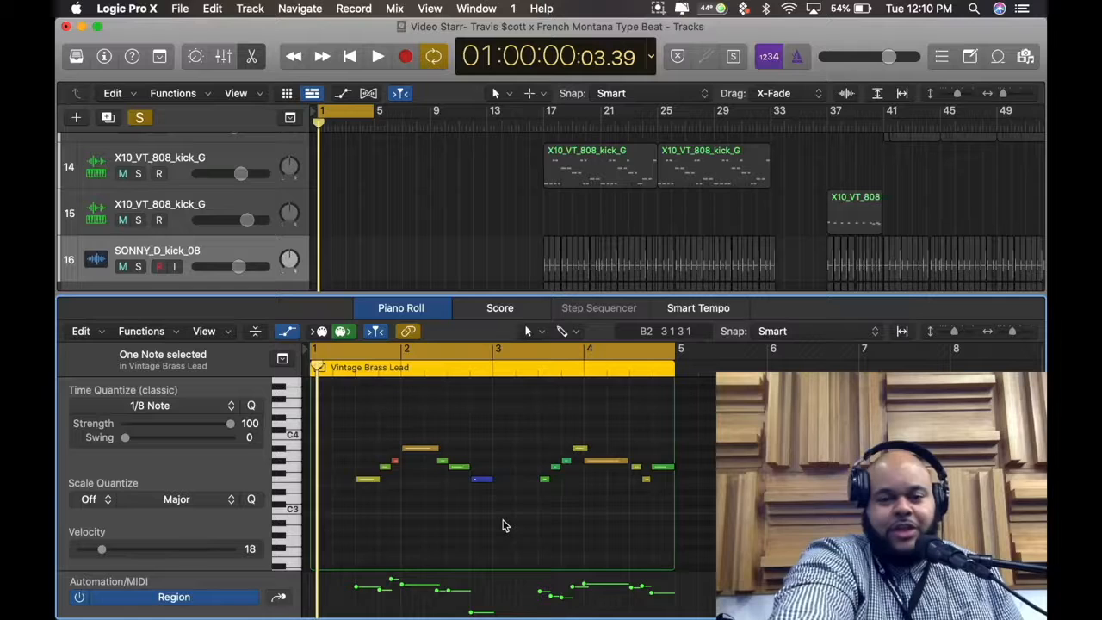
key("space")
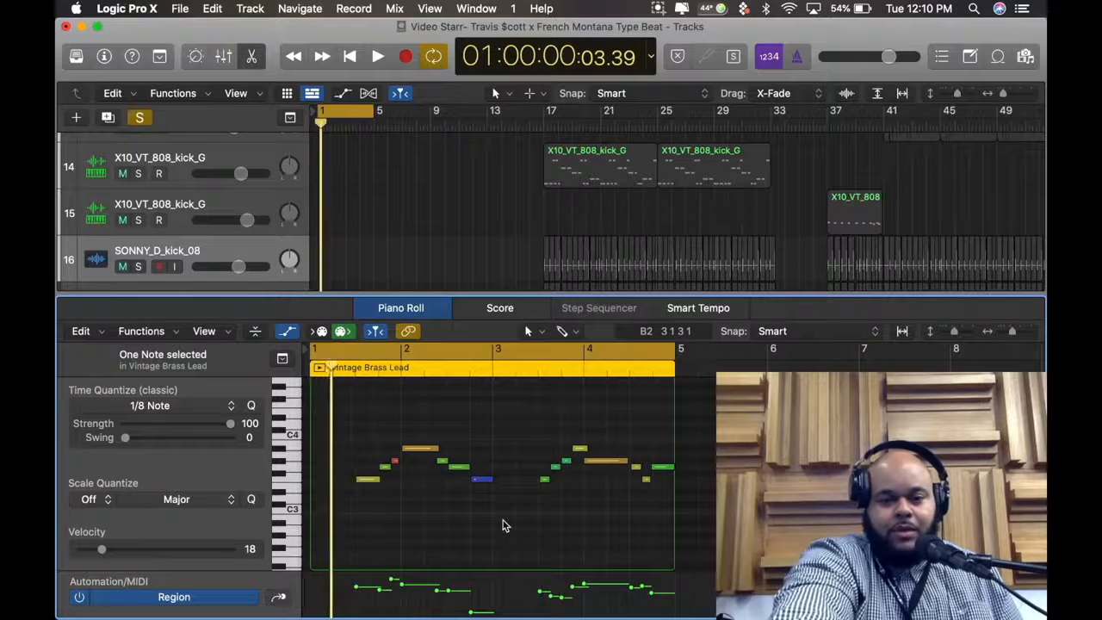
key("v")
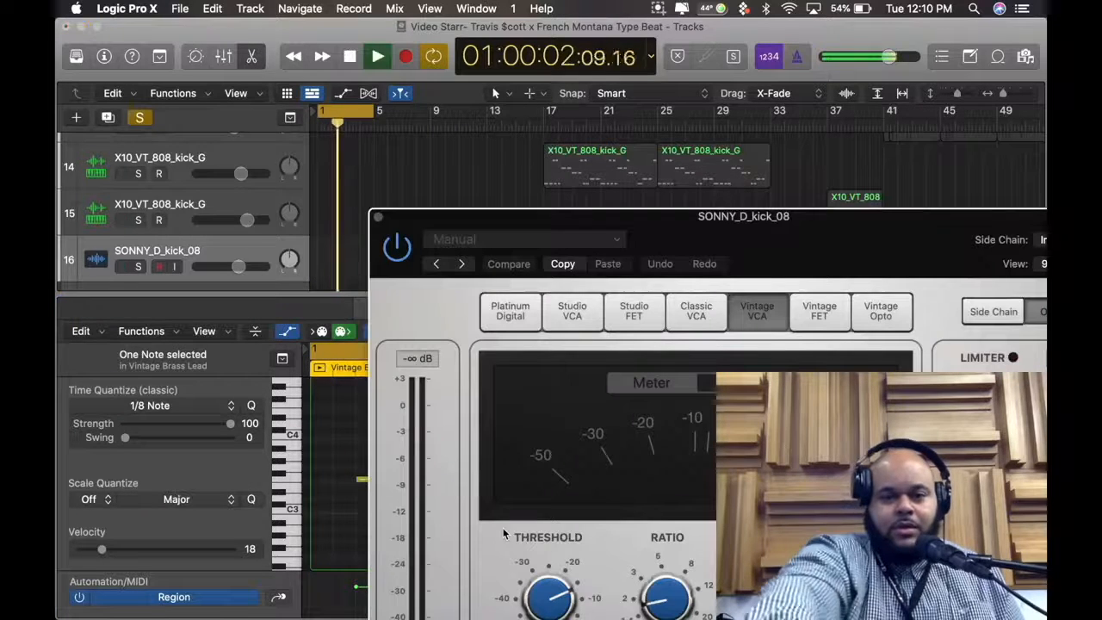
left_click(378, 221)
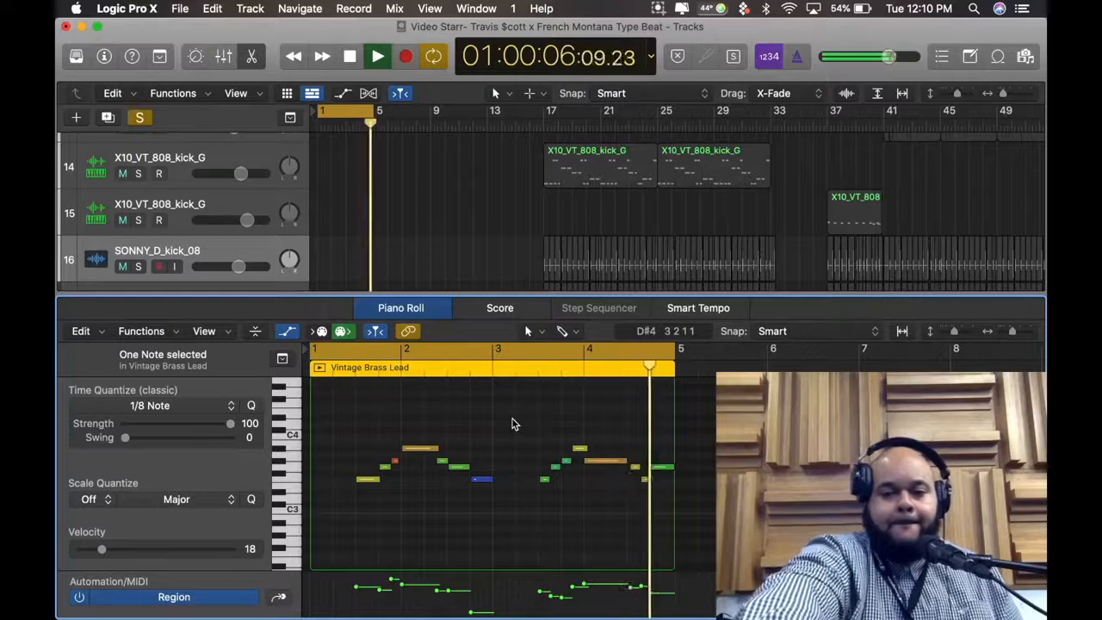
key("space")
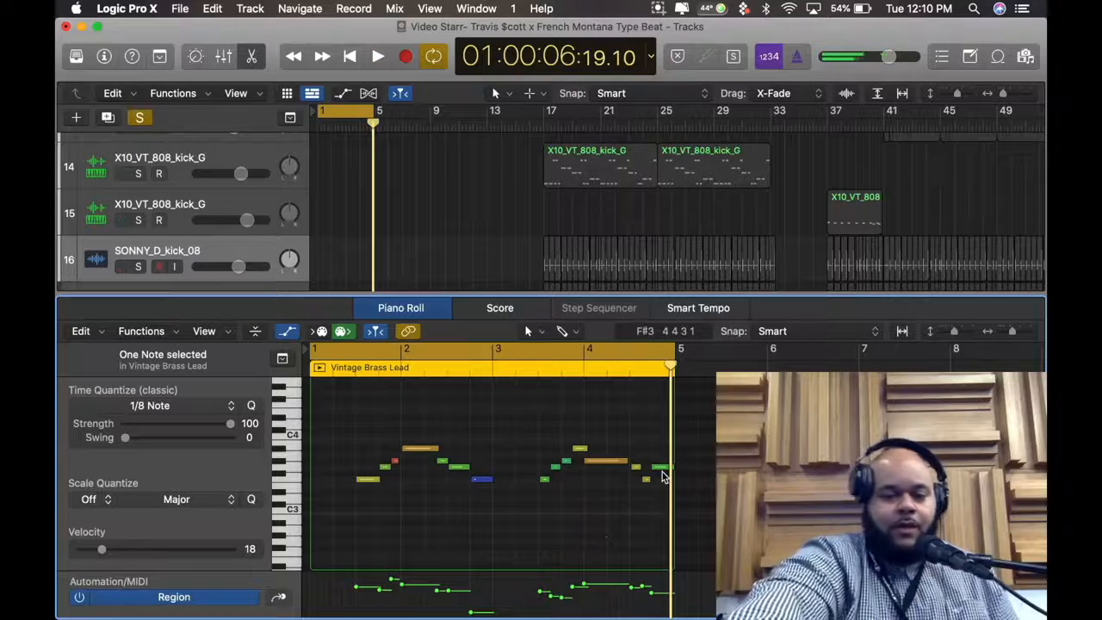
Look through the lower octaves of the Piano Roll for the Vintage Brass Lead region
mouse_move(662, 473)
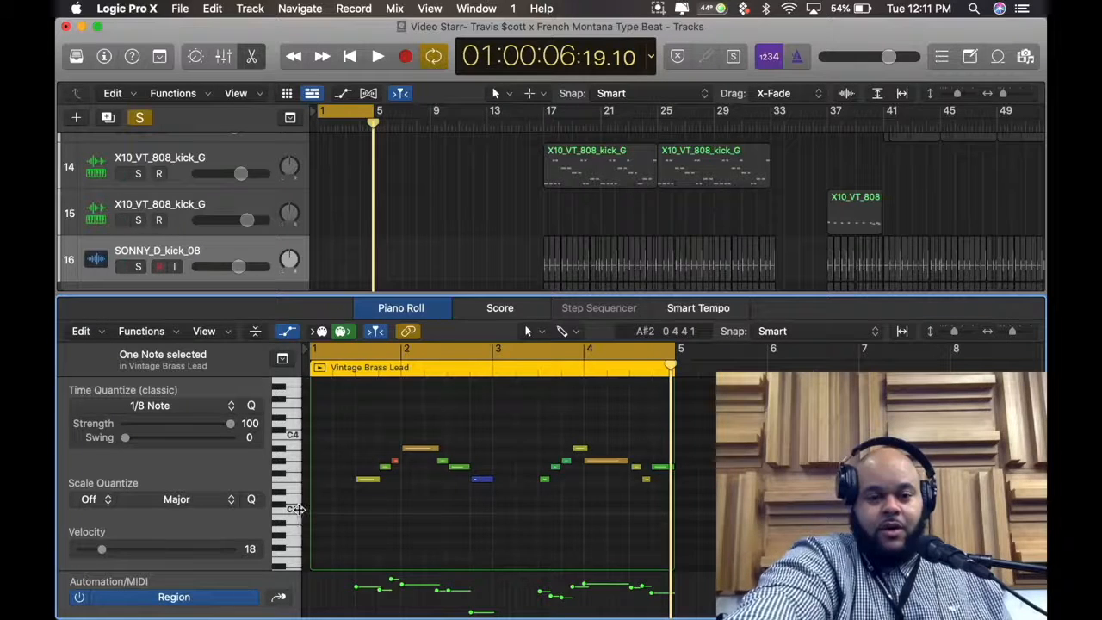
scroll(295, 508, "down", 8)
scroll(298, 509, "down", 6)
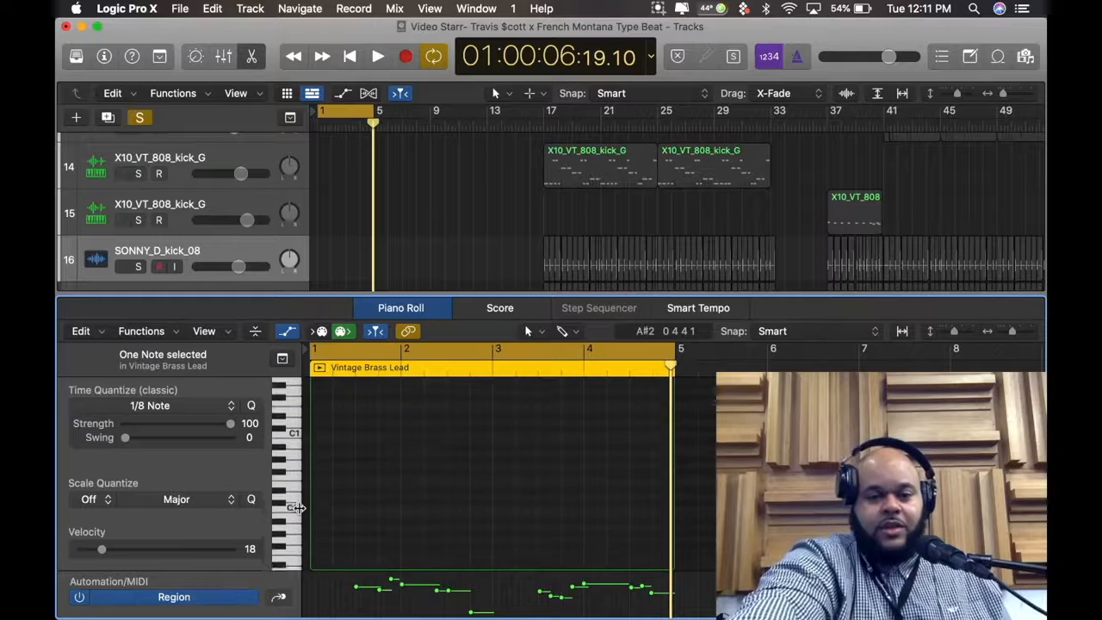
scroll(297, 517, "up", 3)
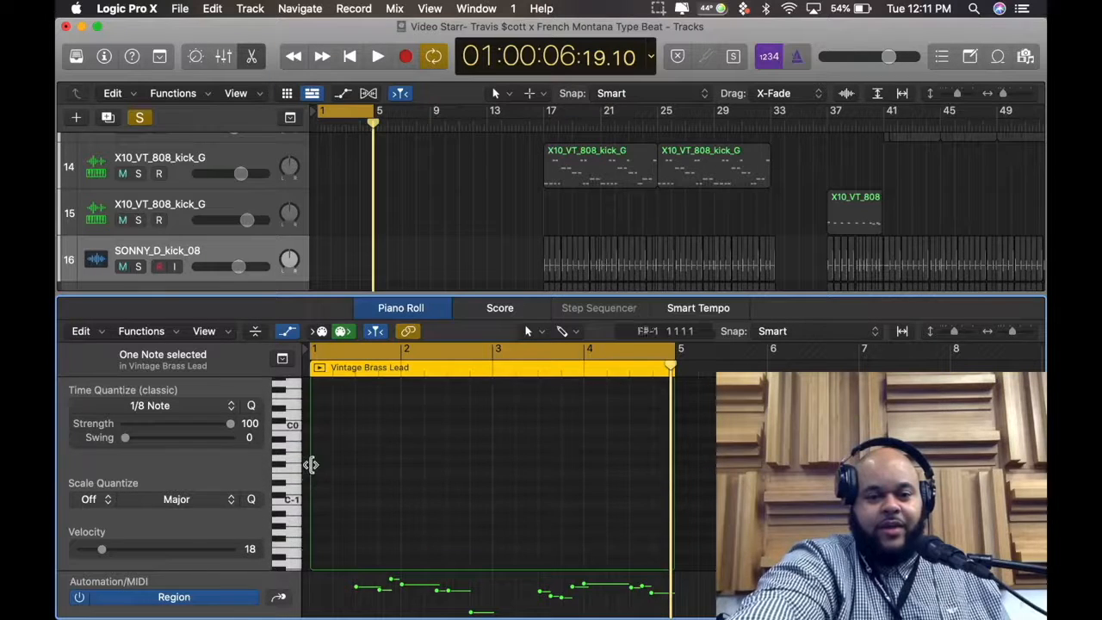
scroll(294, 511, "up", 6)
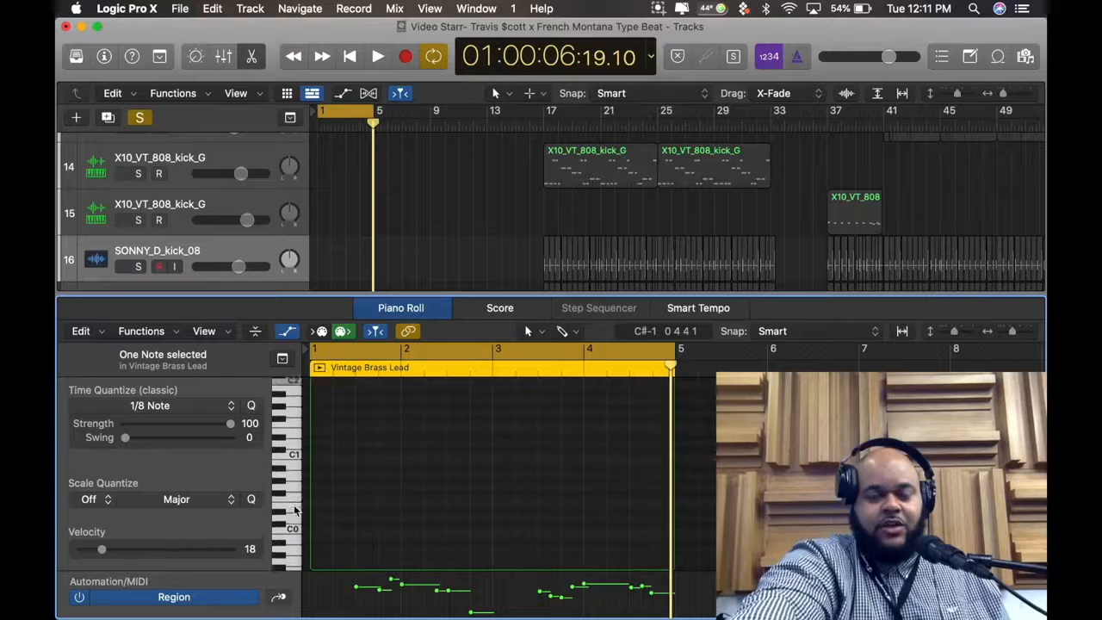
scroll(293, 511, "up", 8)
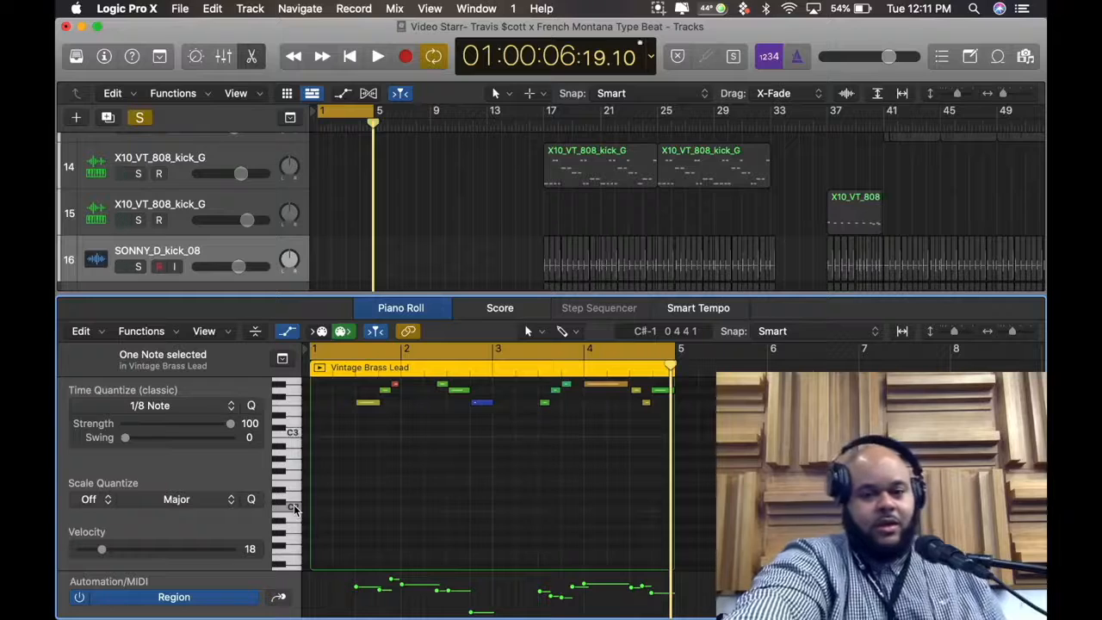
Select Vintage Brass Lead track 9 again and audition the C0 key on the Piano Roll keyboard
scroll(244, 245, "down", 5)
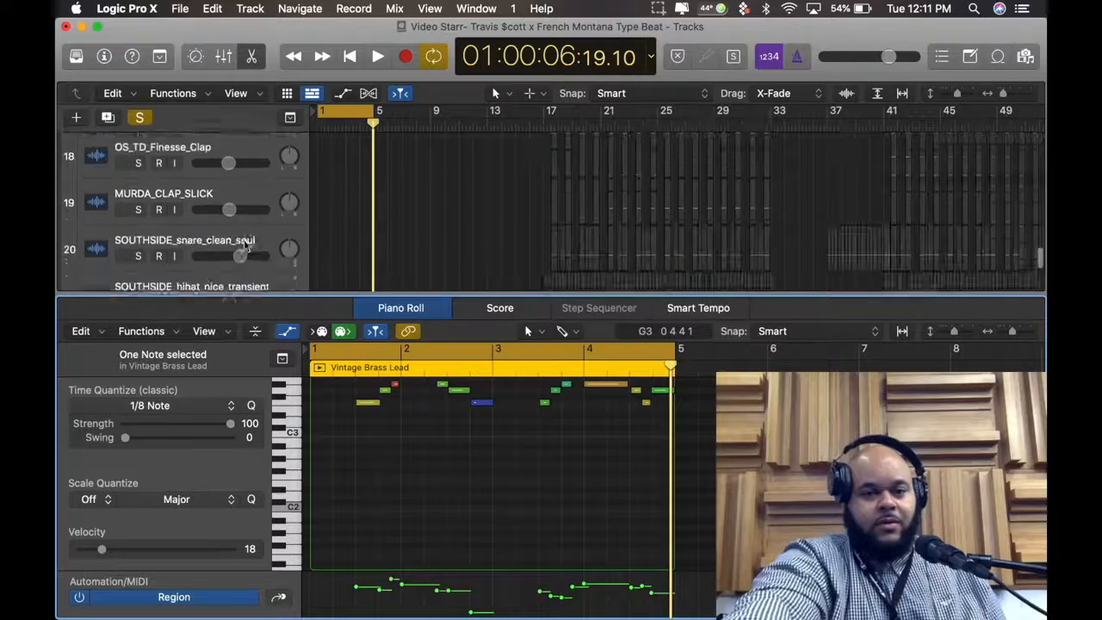
scroll(244, 245, "up", 10)
scroll(244, 240, "up", 3)
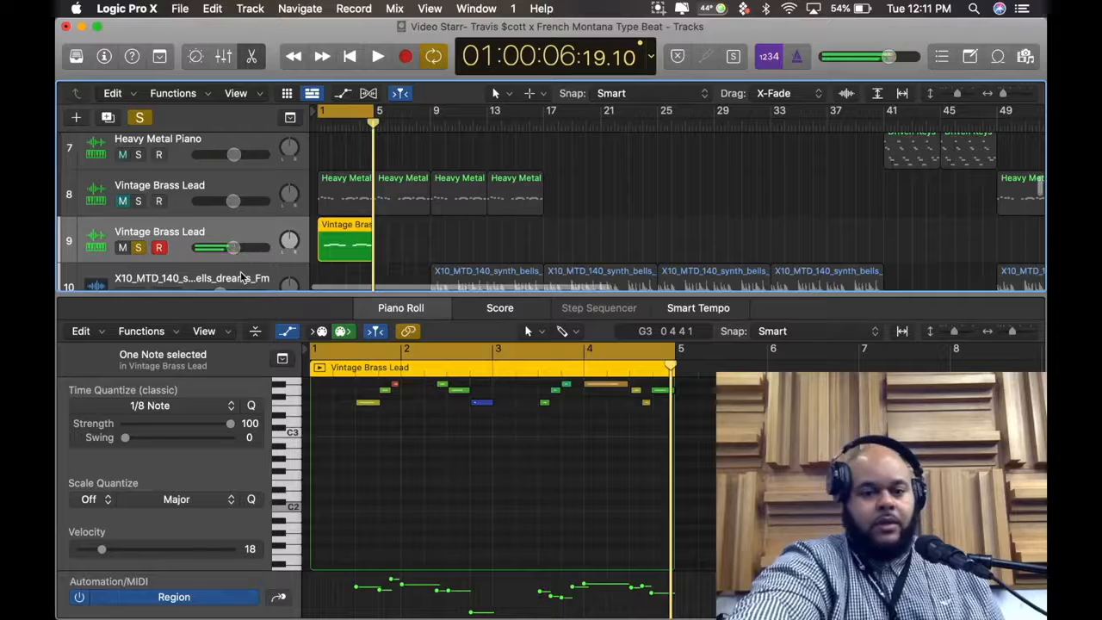
scroll(240, 271, "up", 2)
scroll(240, 271, "down", 2)
scroll(297, 417, "down", 4)
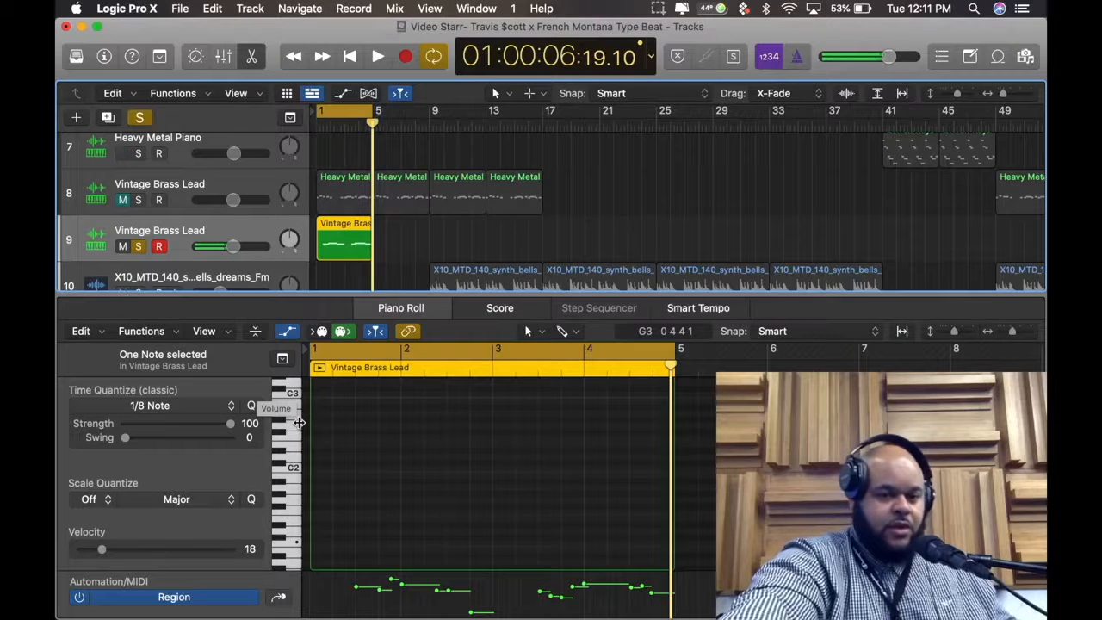
scroll(297, 421, "down", 4)
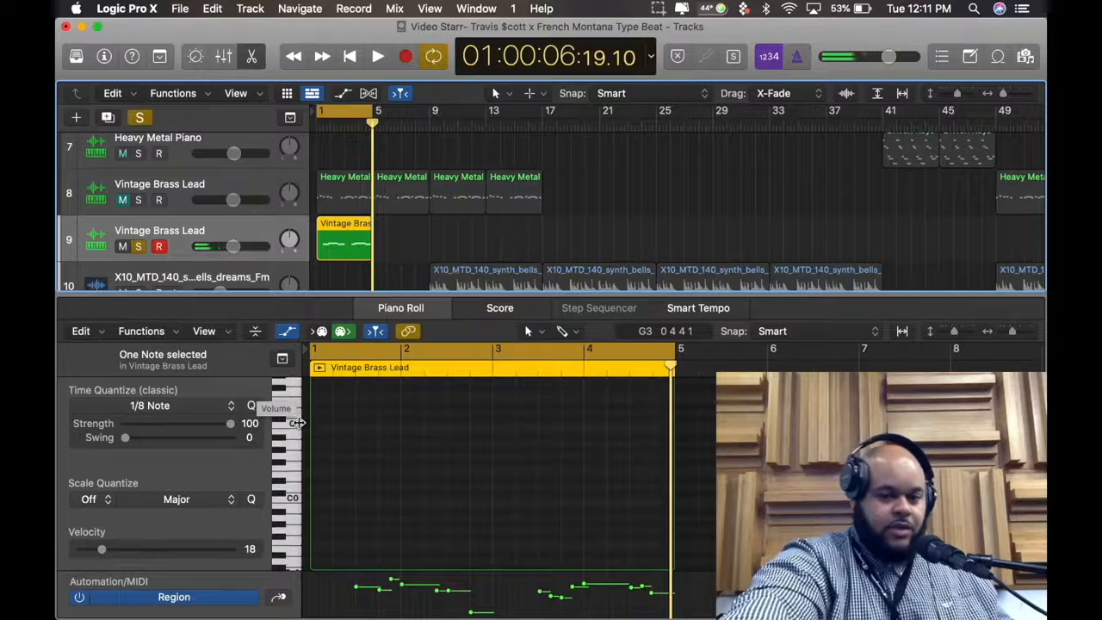
left_click(297, 501)
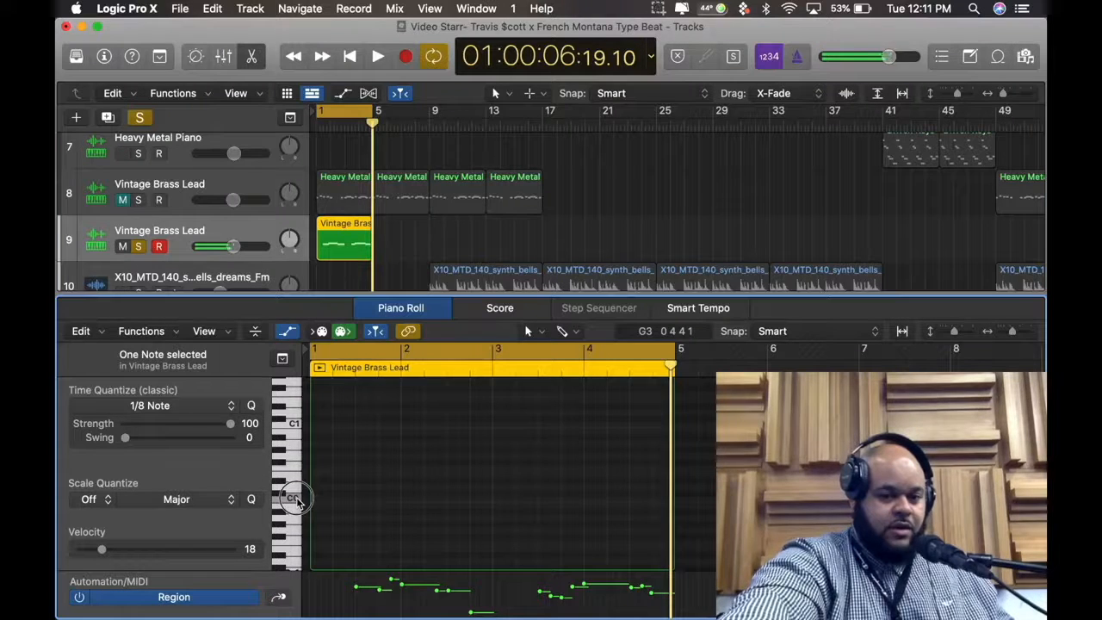
scroll(295, 504, "down", 3)
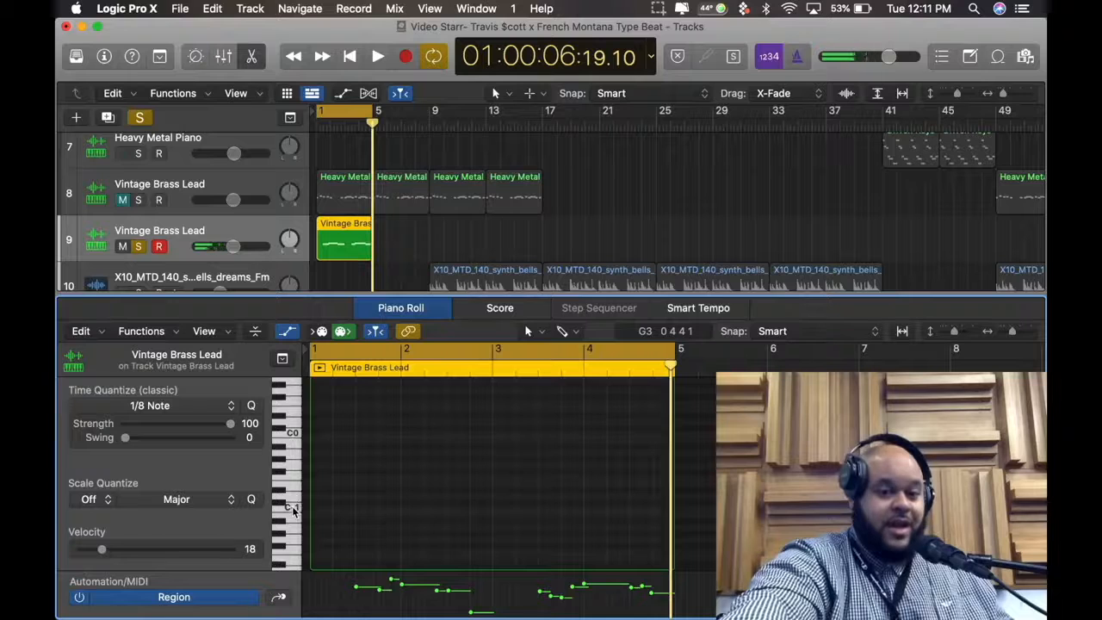
Audition the C-1 key and the lowest keys on the Piano Roll keyboard, then return to the melody's octave
left_click(293, 509)
scroll(293, 510, "down", 2)
left_click(291, 557)
left_click(294, 565)
scroll(297, 568, "up", 10)
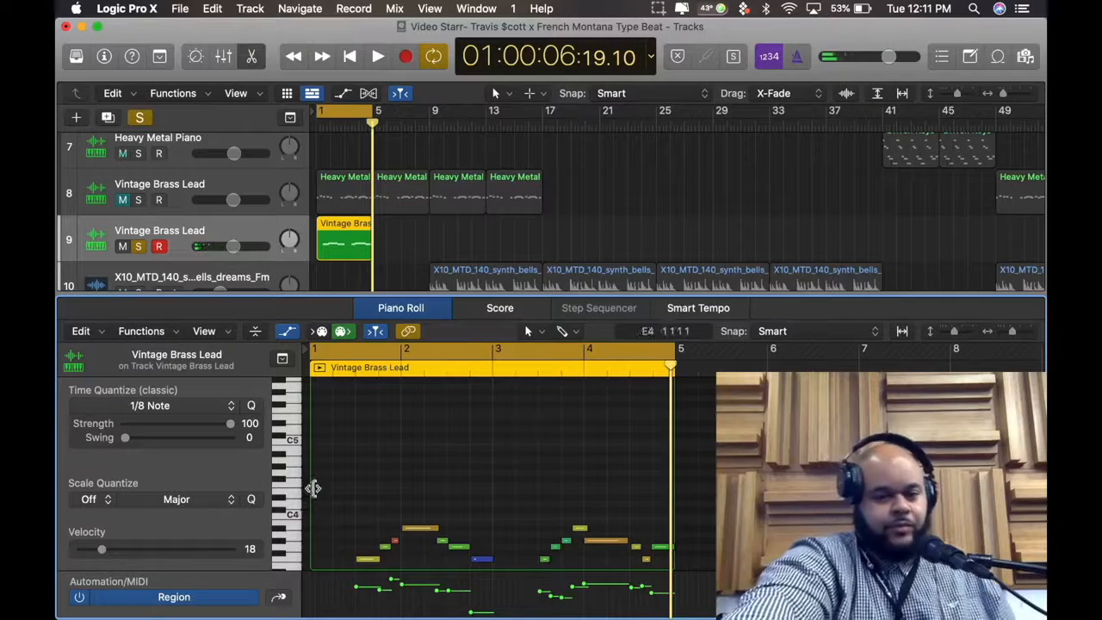
scroll(310, 487, "down", 2)
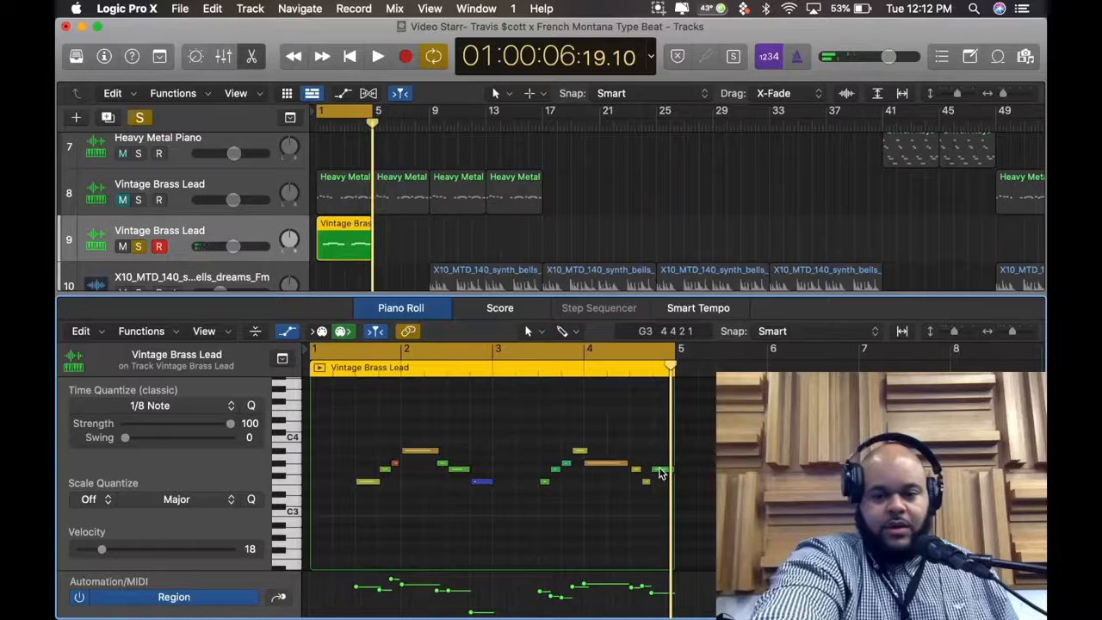
Try raising the last note of bar 4 to A#3 and play the loop from the project start
mouse_move(660, 474)
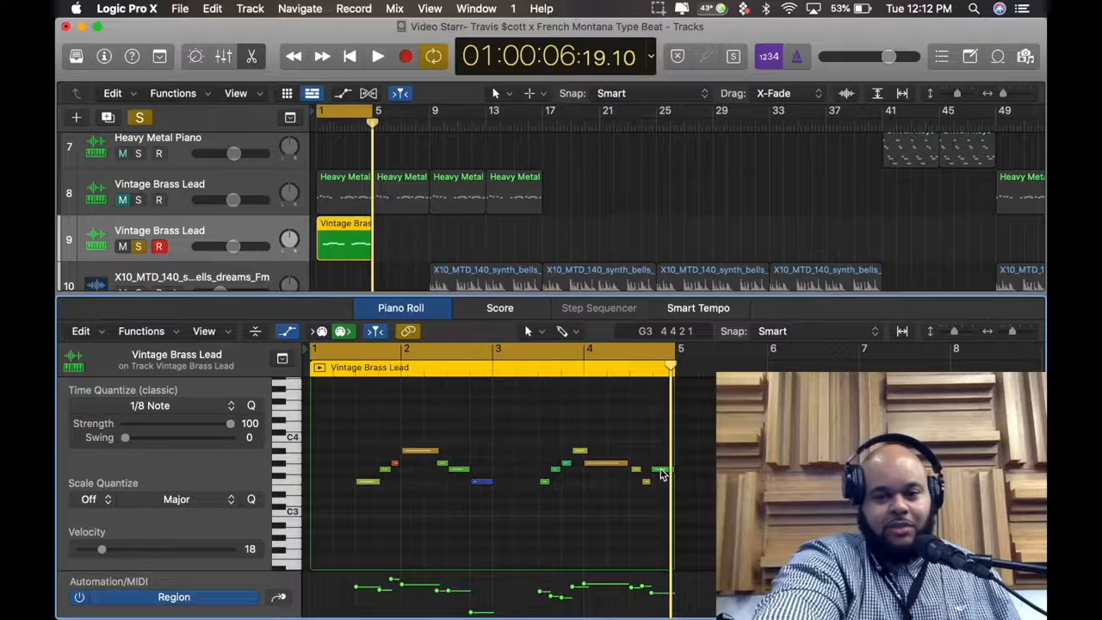
left_click_drag(661, 473, 661, 457)
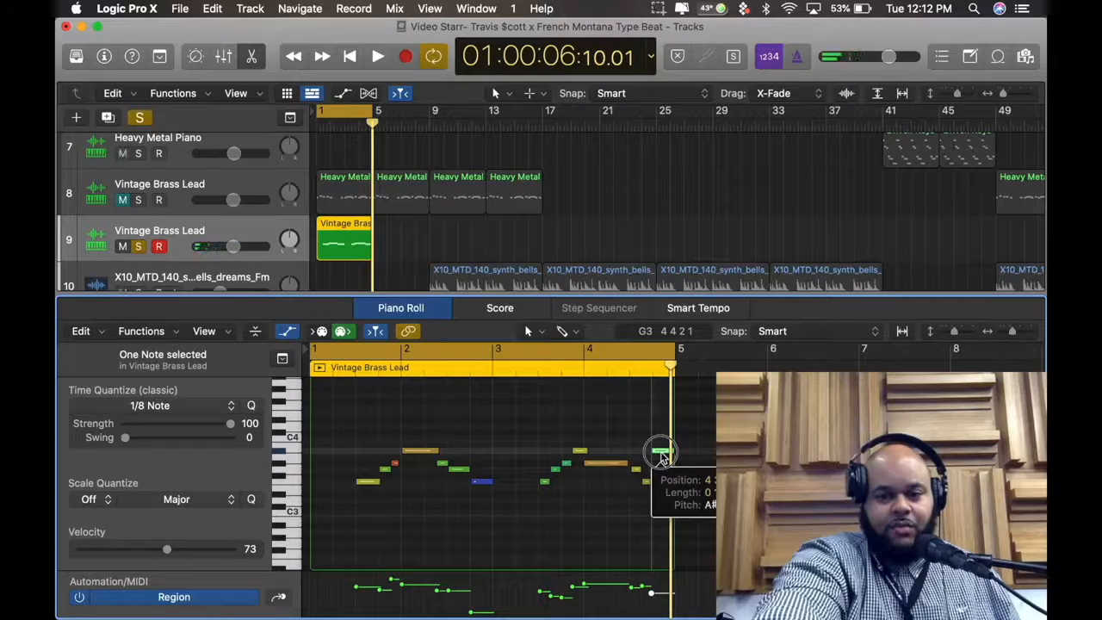
left_click_drag(662, 457, 662, 456)
left_click(689, 460)
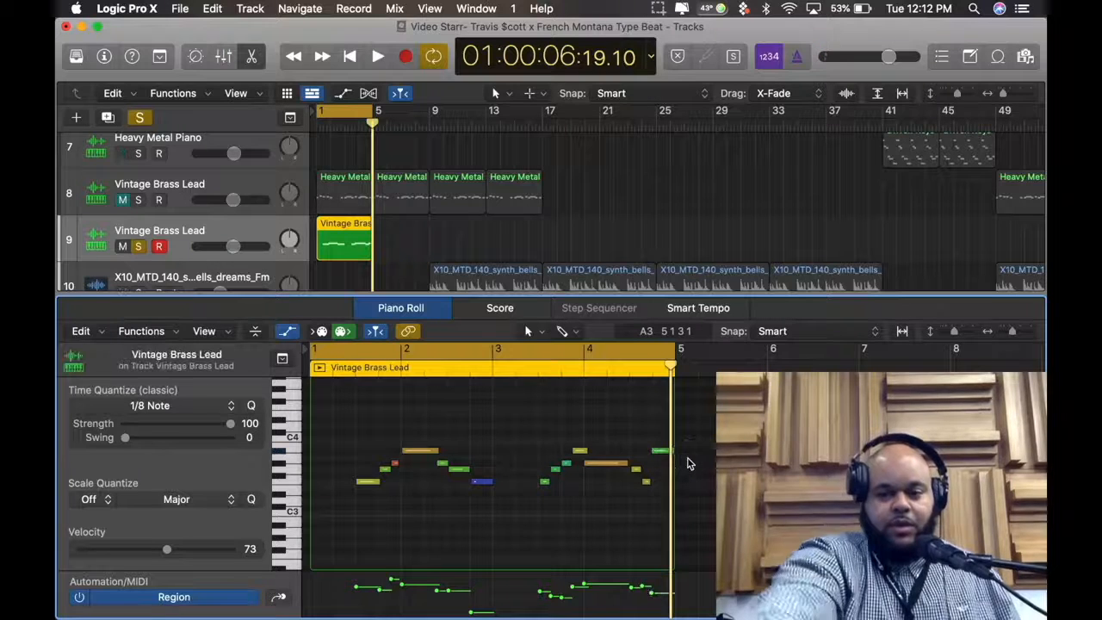
key("Return")
key("space")
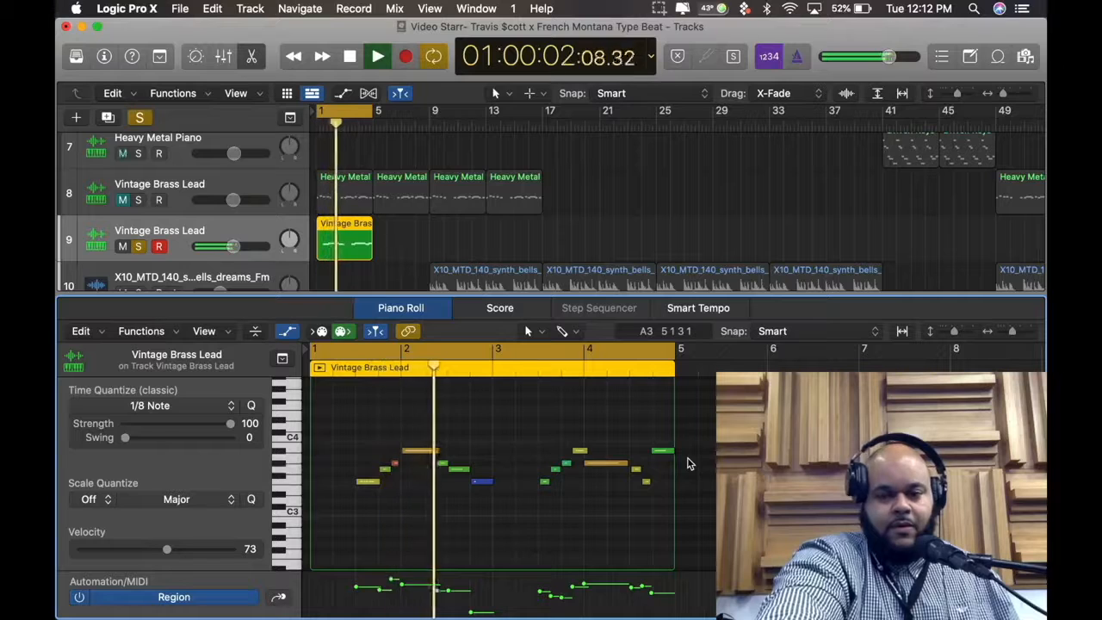
key("space")
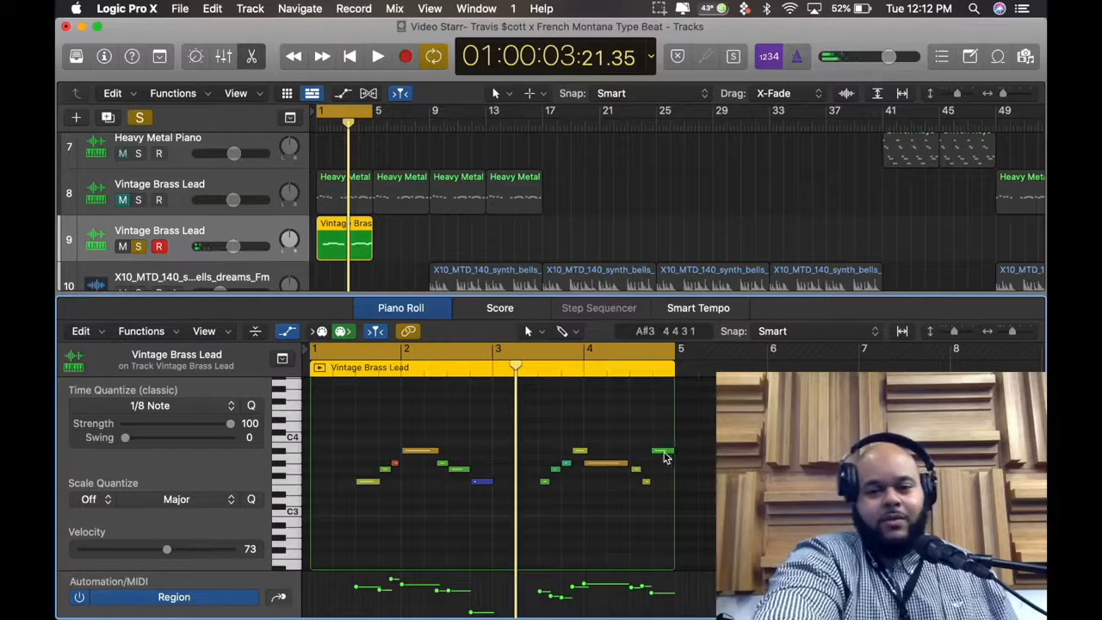
Lower the last note of bar 4 to F3 and listen to the looped melody
mouse_move(663, 456)
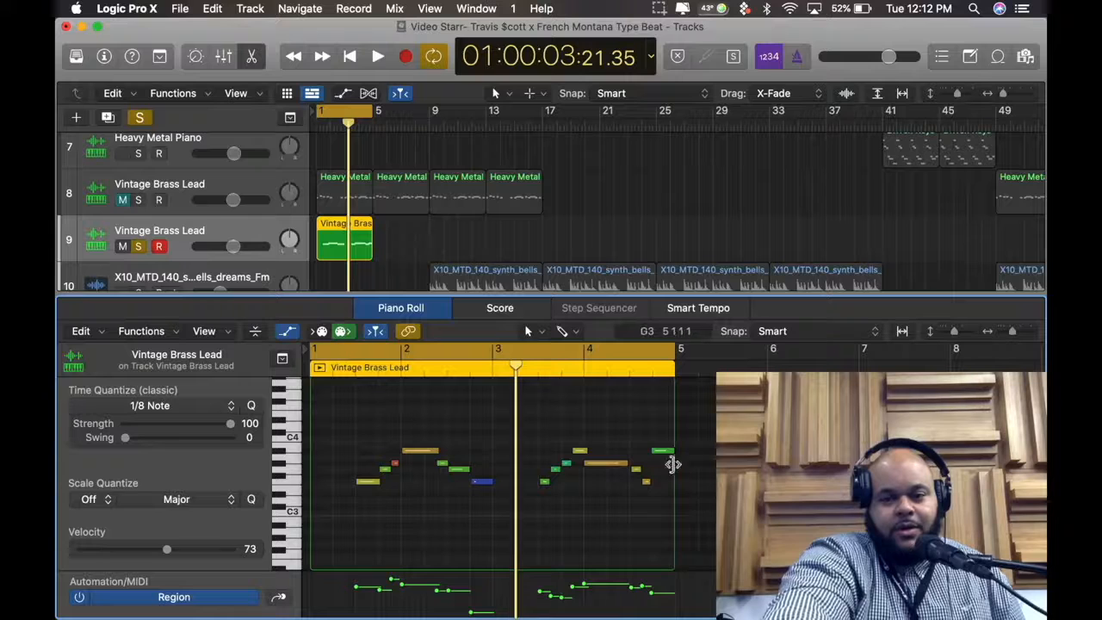
left_click(661, 450)
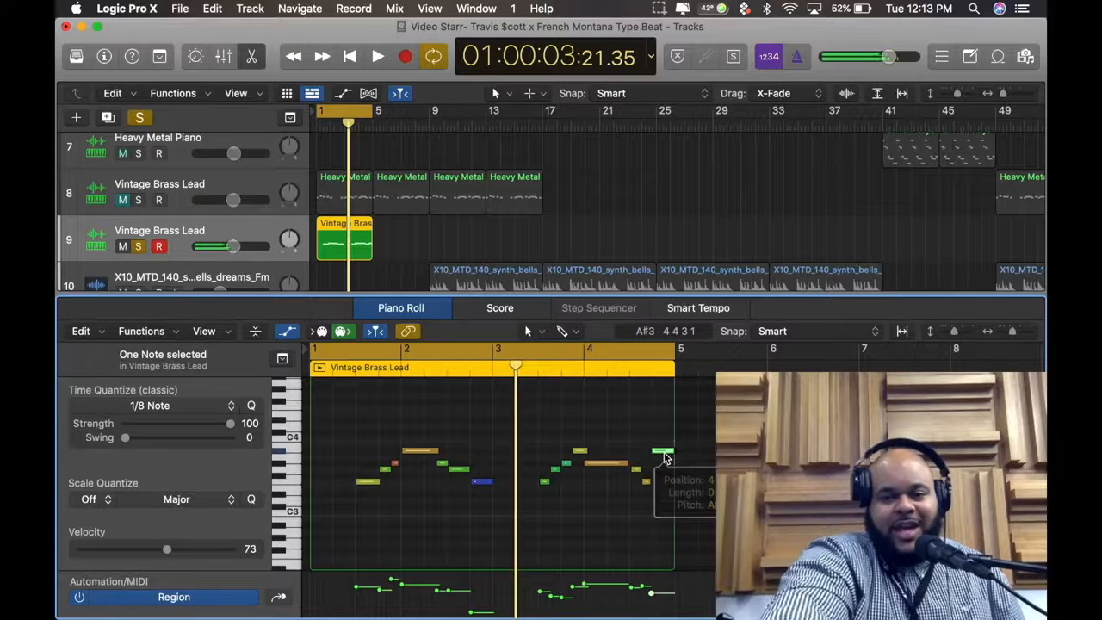
left_click_drag(661, 451, 667, 488)
key("space")
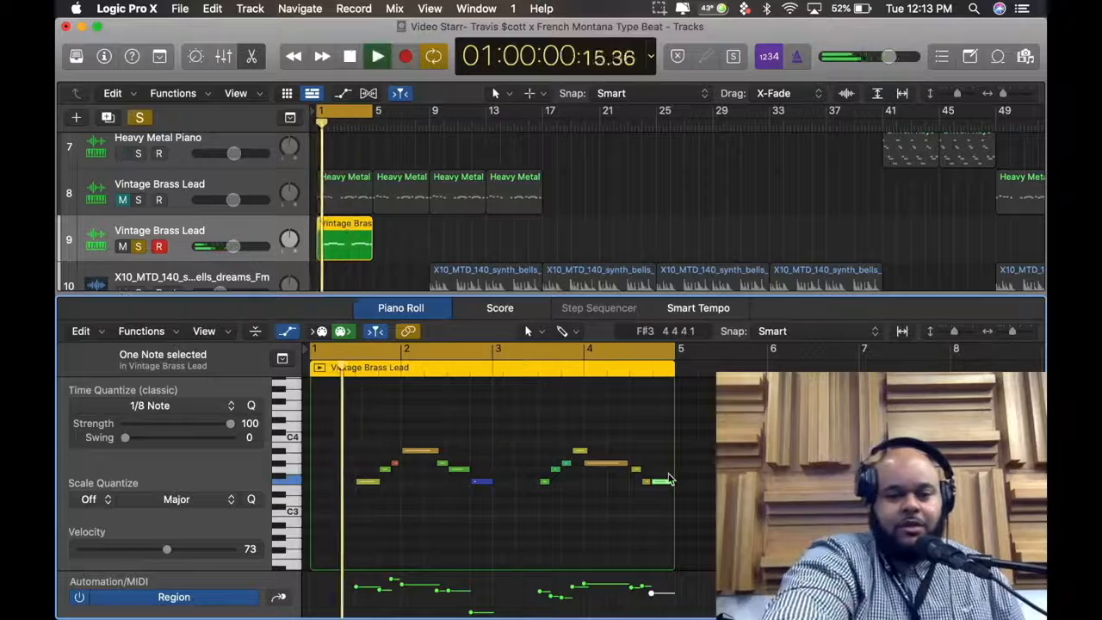
scroll(347, 252, "down", 1)
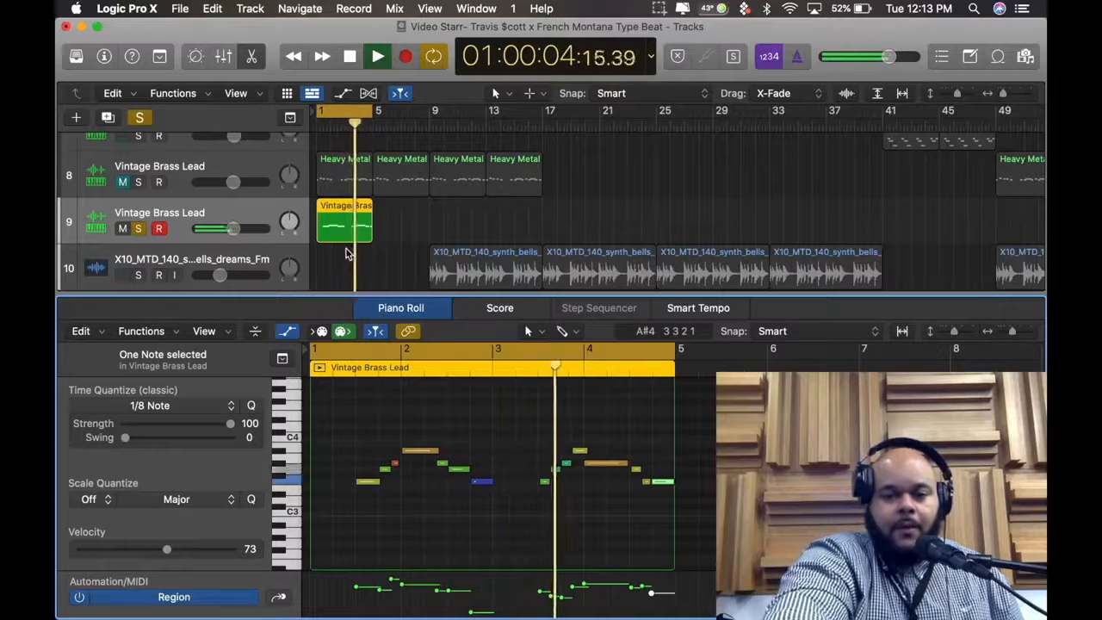
key("space")
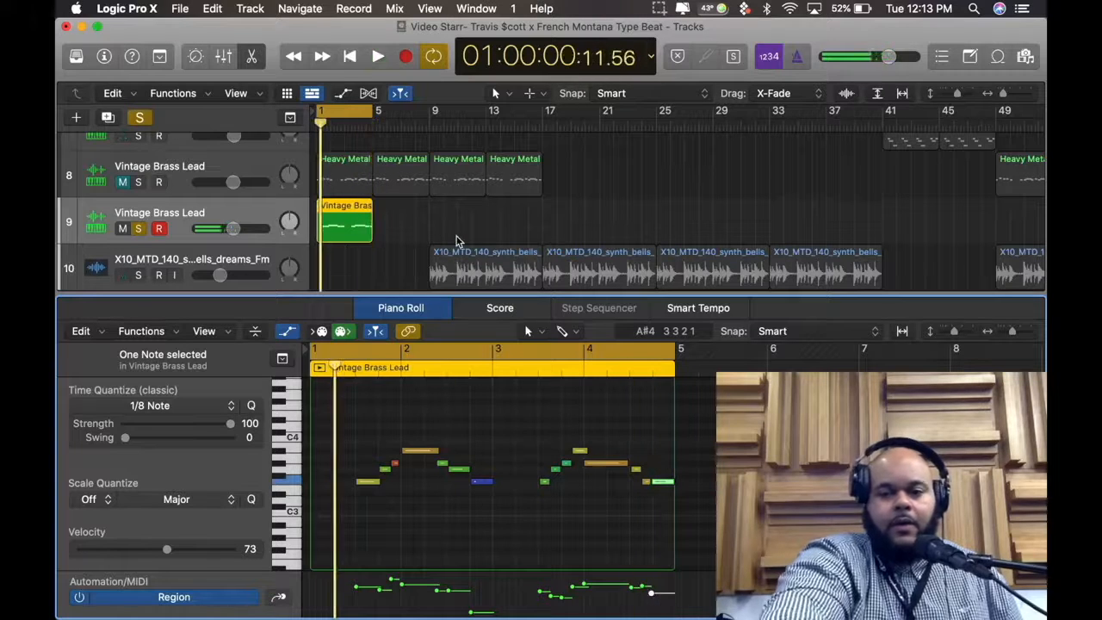
Raise the short F3 note just before bar 4's last note to G#3 and play the loop
left_click(660, 484)
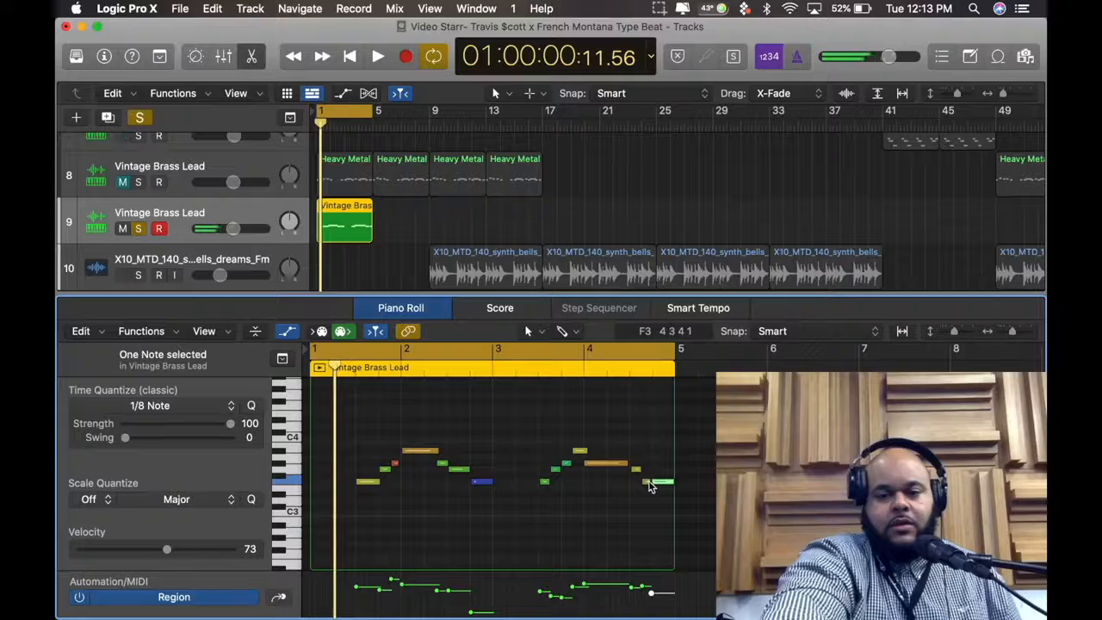
left_click(647, 484)
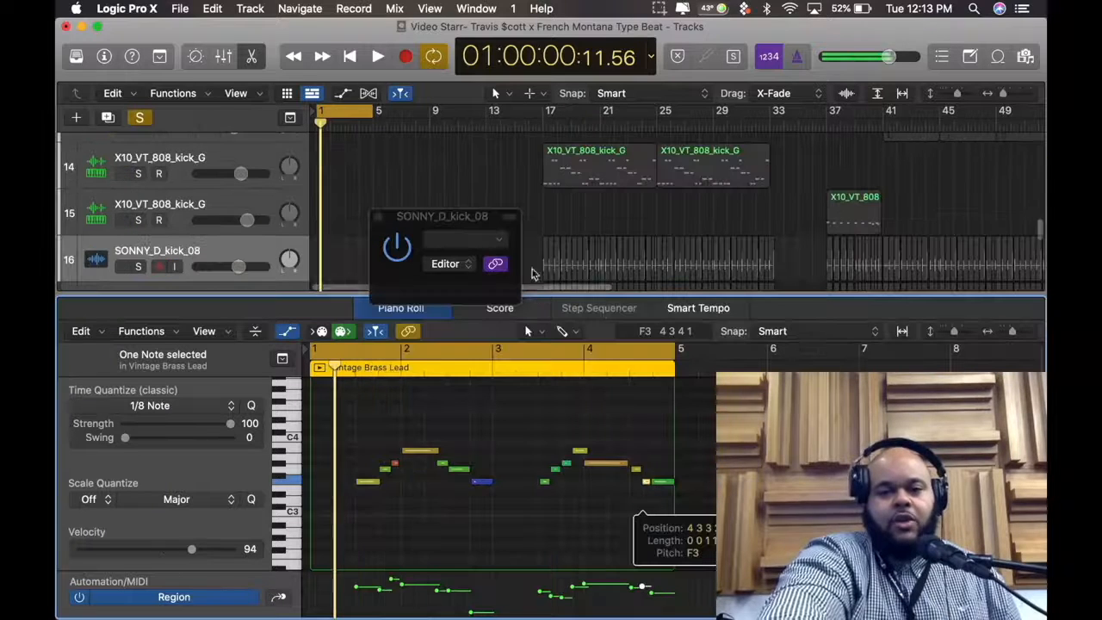
left_click(378, 217)
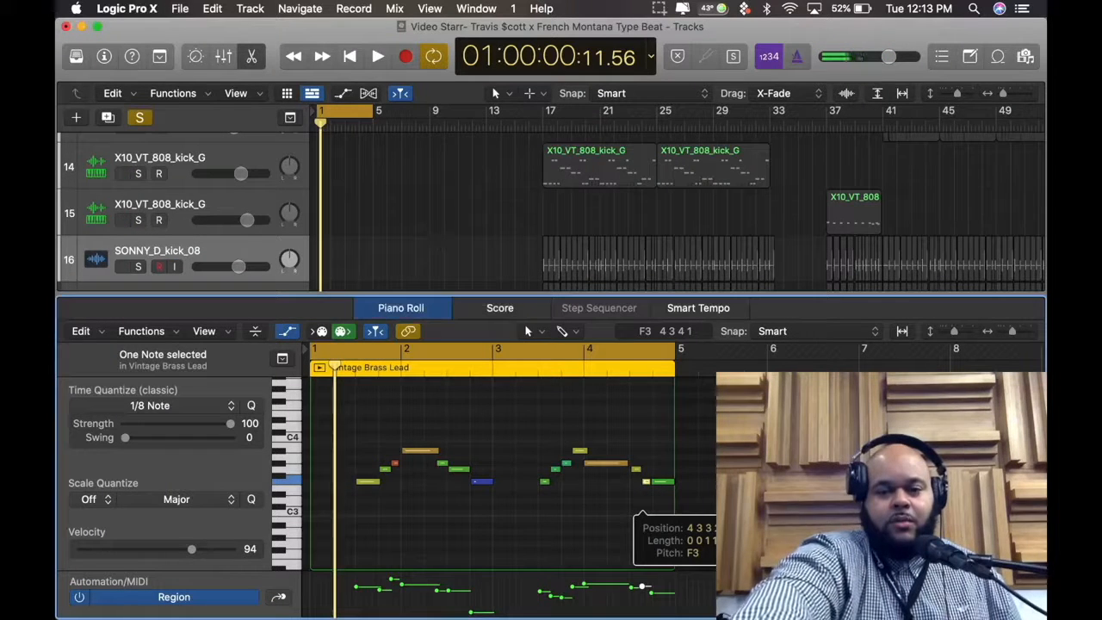
left_click_drag(646, 480, 648, 472)
key("space")
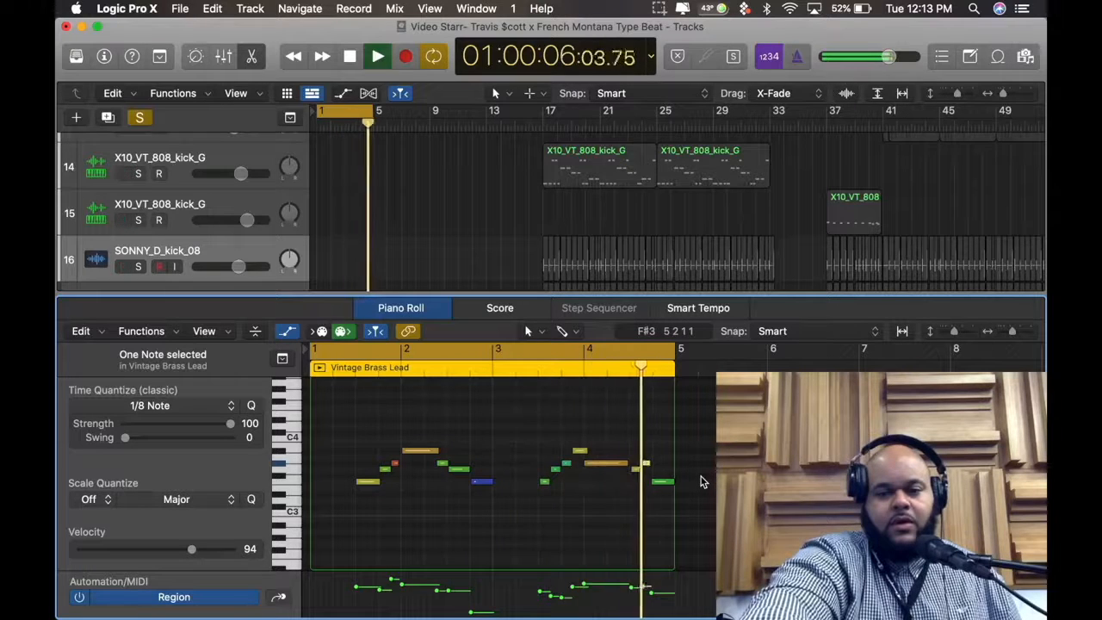
Turn off all track solos and close the Piano Roll to hear the opening bars with the full arrangement
scroll(359, 242, "down", 1)
scroll(358, 242, "up", 10)
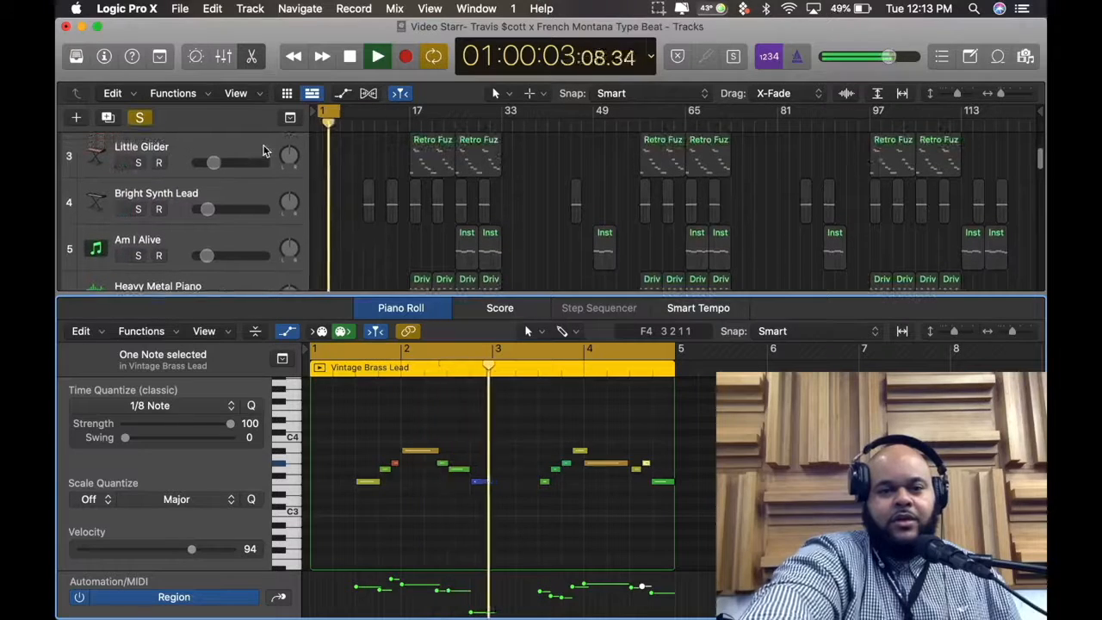
left_click(140, 118)
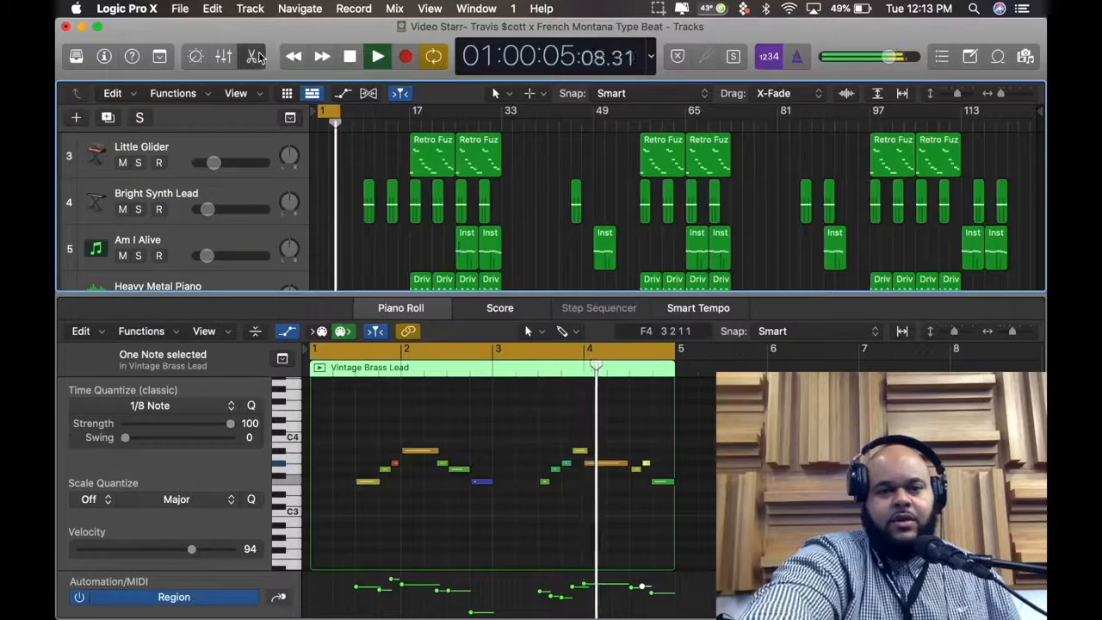
key("e")
scroll(597, 192, "up", 3)
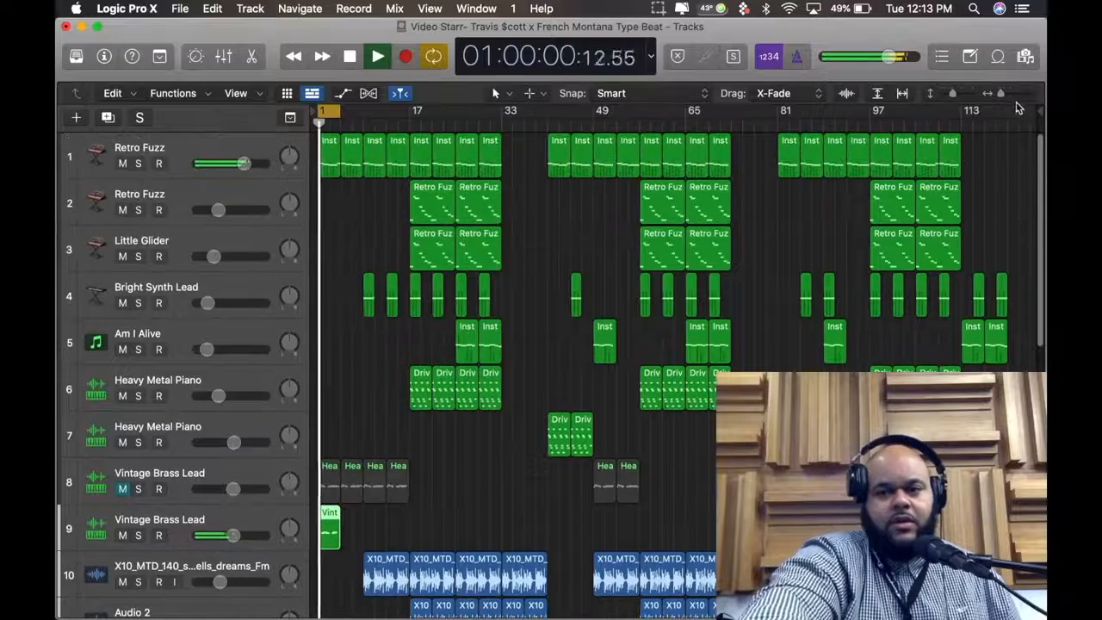
left_click_drag(1003, 95, 1009, 95)
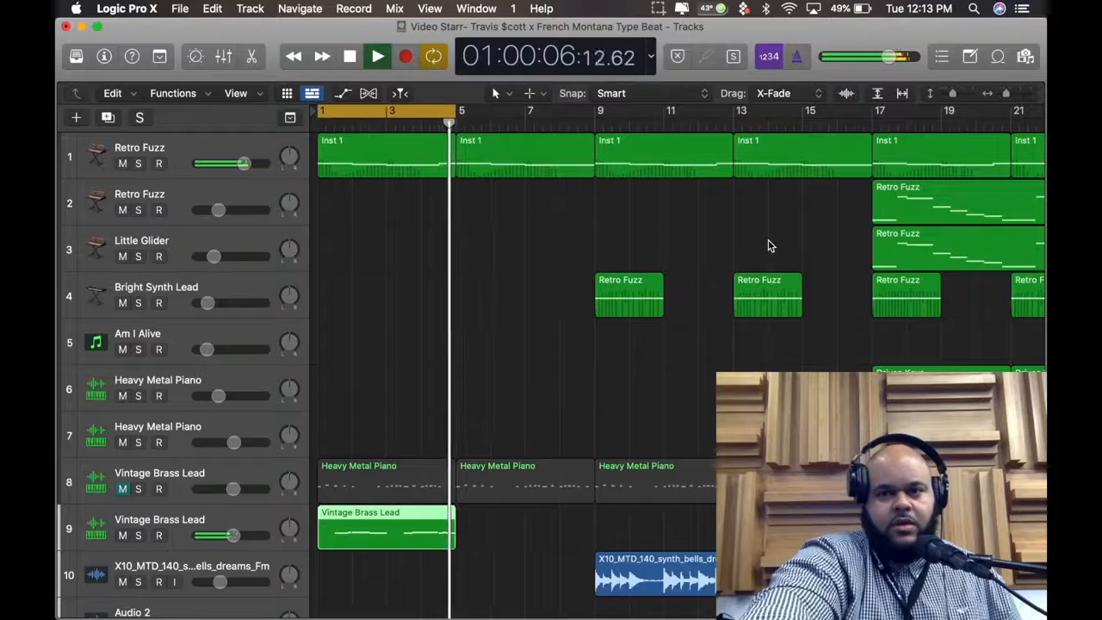
key("space")
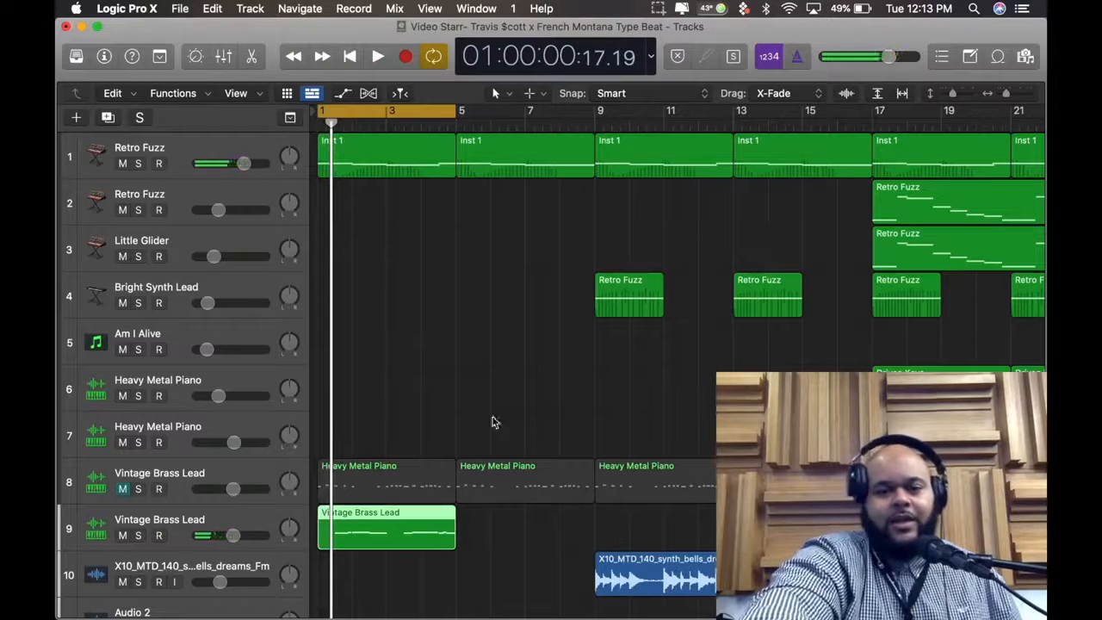
Open the track 9 Vintage Brass Lead region in the Piano Roll and extend or trim all its notes to meet the following notes
left_click(253, 511)
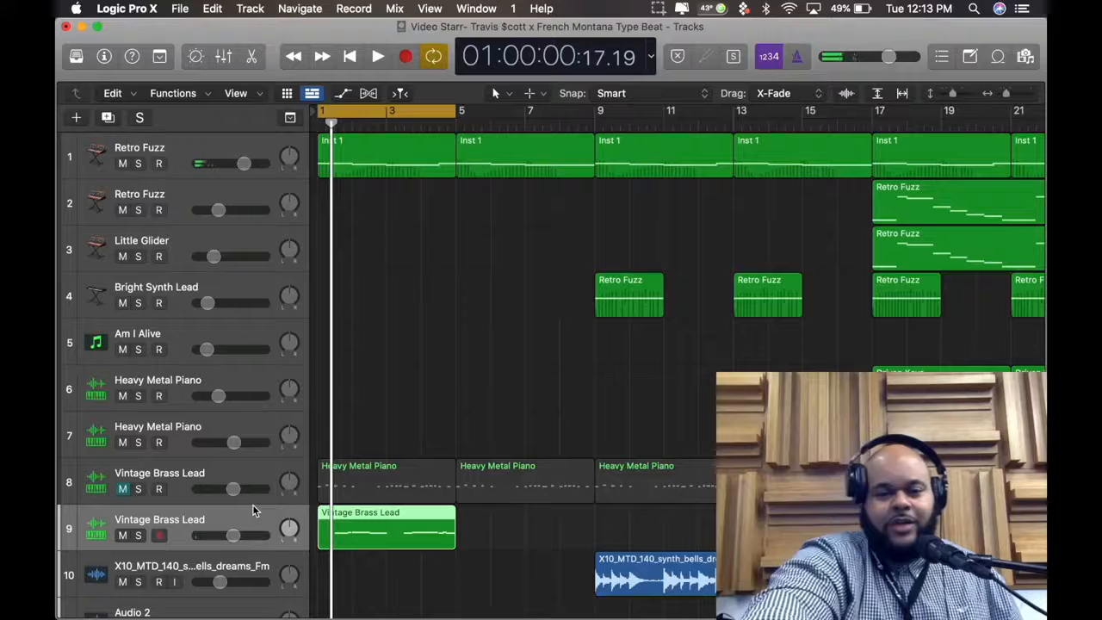
double_click(331, 527)
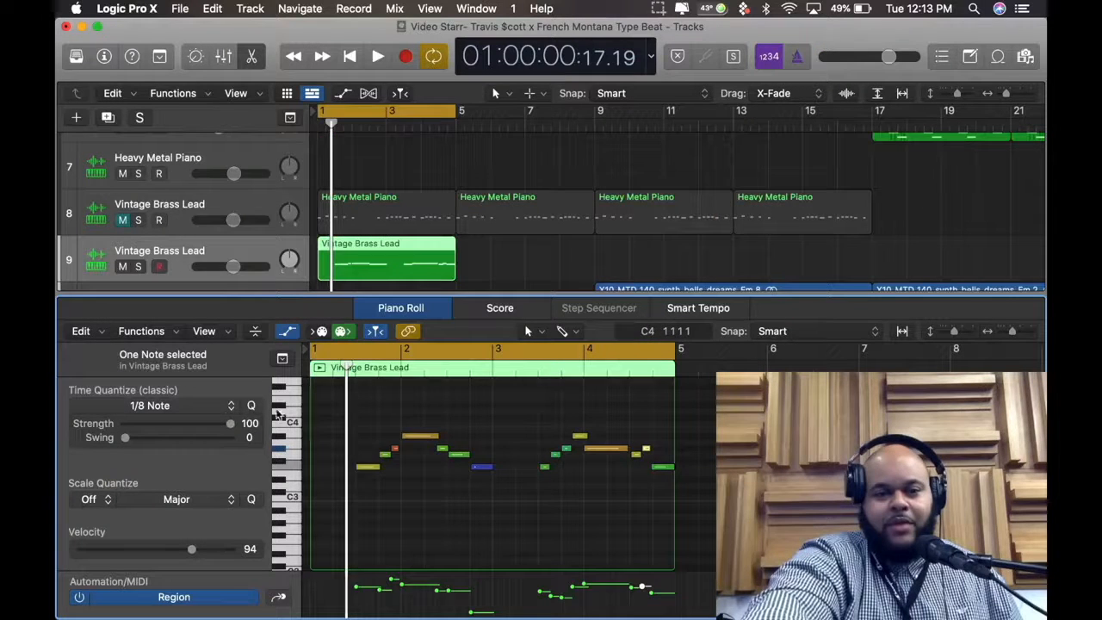
key("super+a")
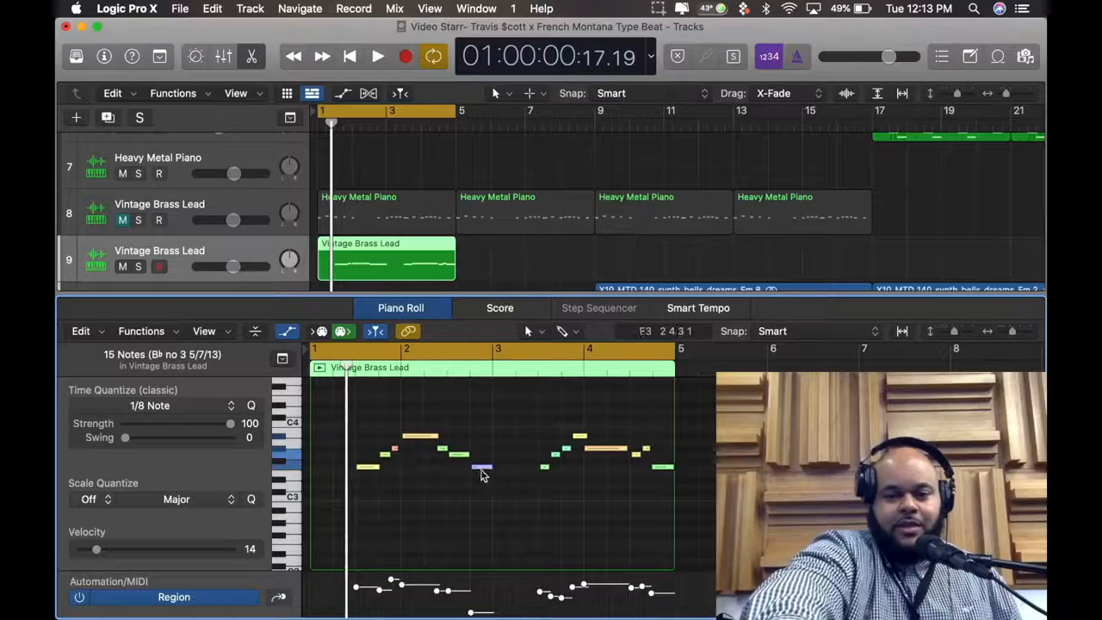
right_click(431, 443)
left_click(423, 442)
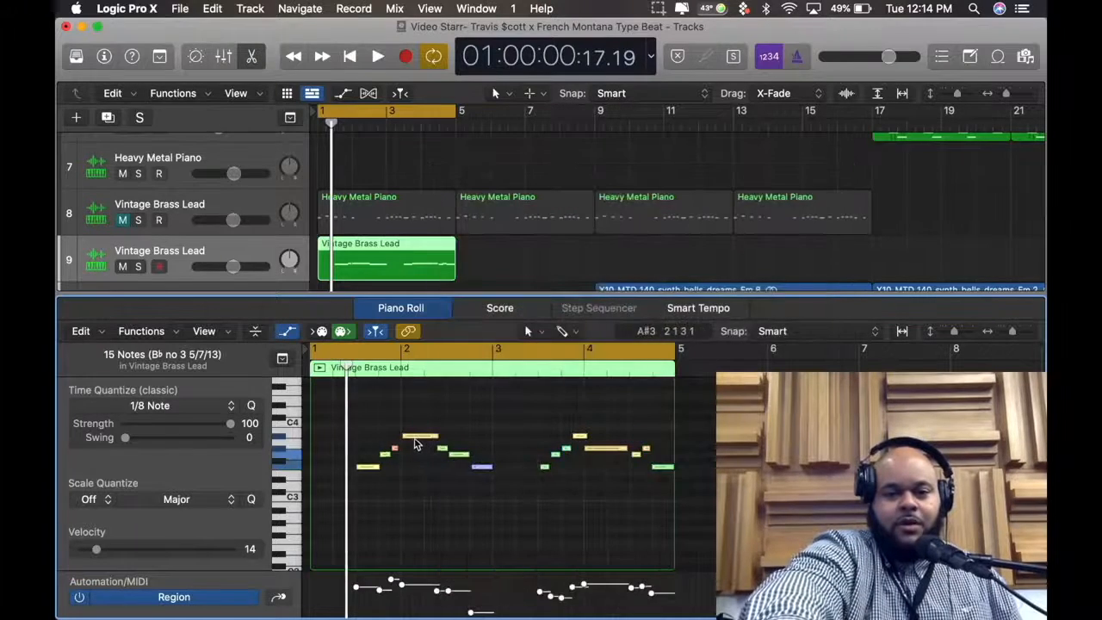
right_click(418, 439)
left_click(409, 452)
left_click(409, 453)
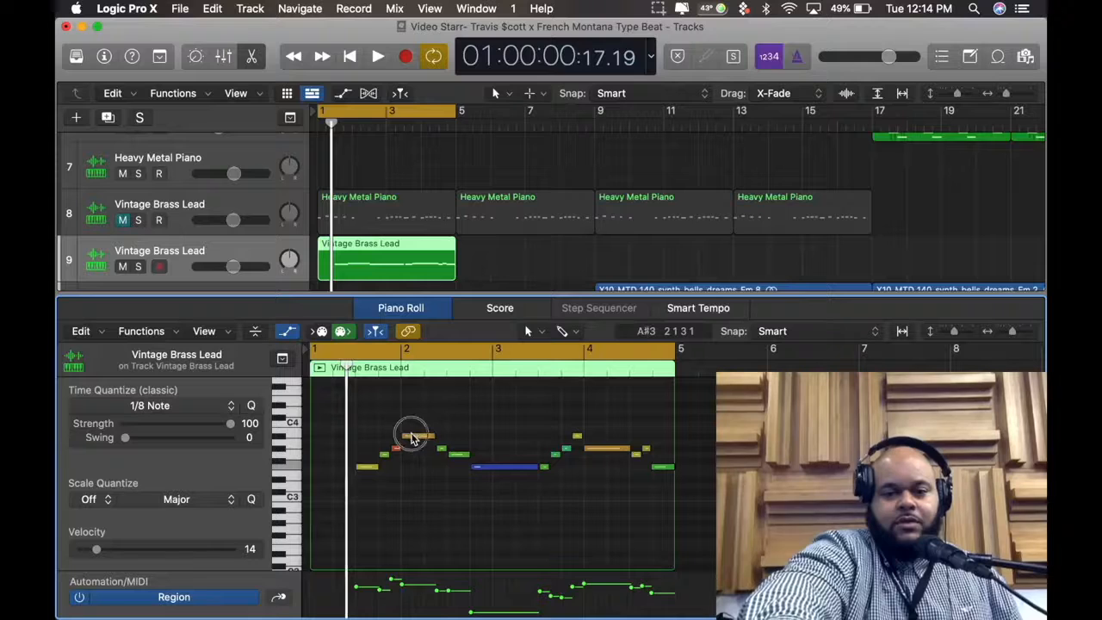
Shift bar 2's long A#3 note slightly later, shorten the stretched low-velocity F3 note between bars 2 and 3, and play the result
left_click(411, 435)
left_click_drag(411, 436, 417, 436)
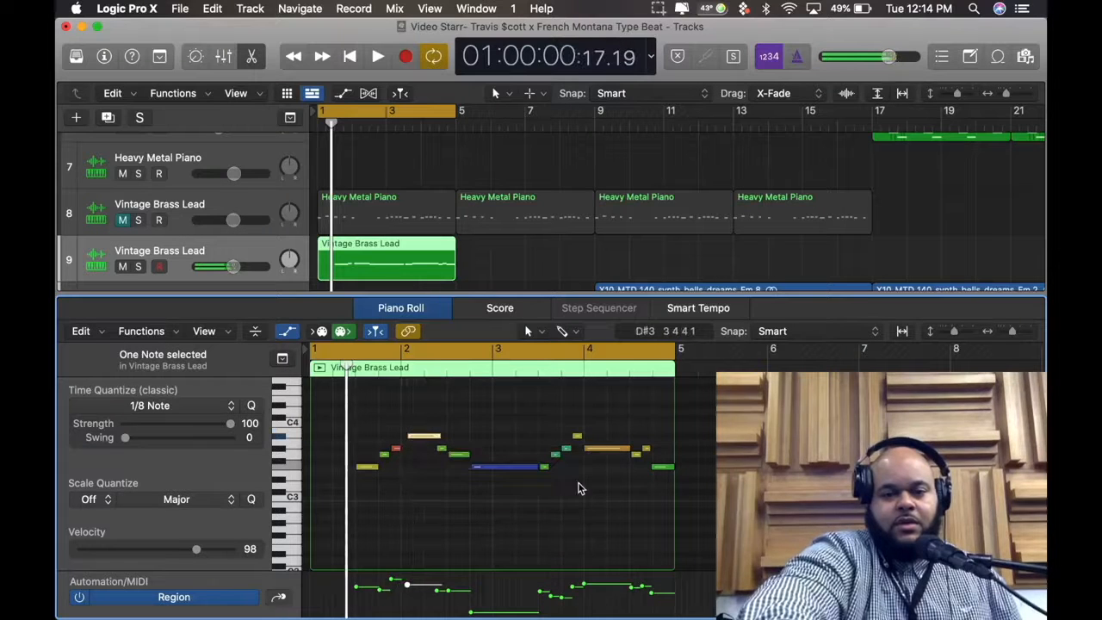
mouse_move(536, 467)
left_mouse_down()
mouse_move(507, 467)
mouse_move(519, 469)
left_mouse_up()
key("space")
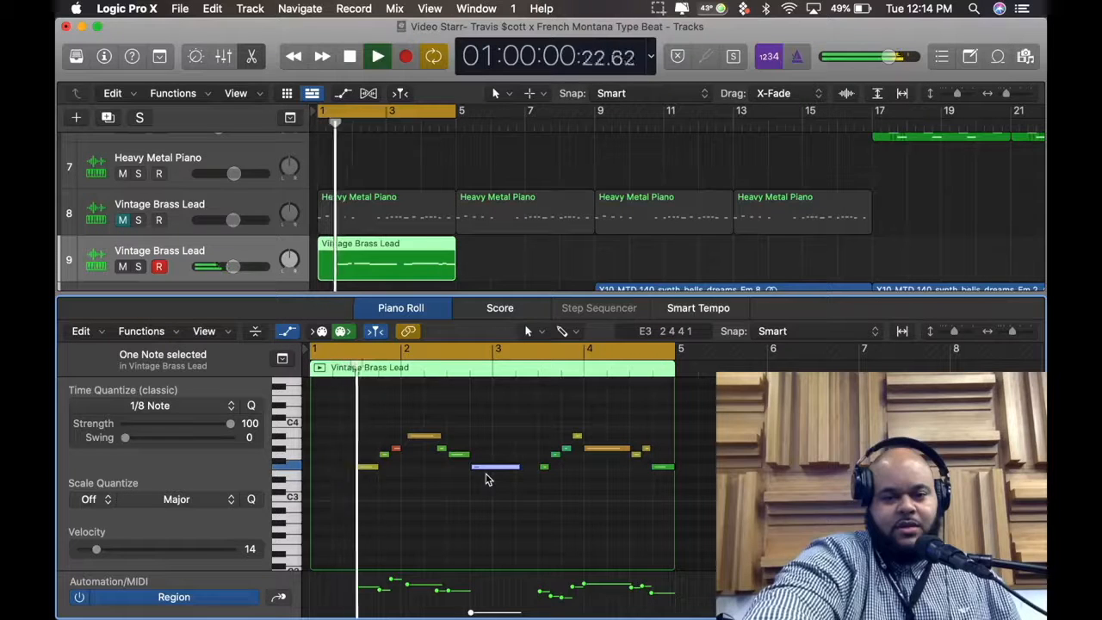
key("space")
Select the long A#3 note in bar 2 and quantize it to 1/8 Note
left_click(417, 446)
left_click(419, 440)
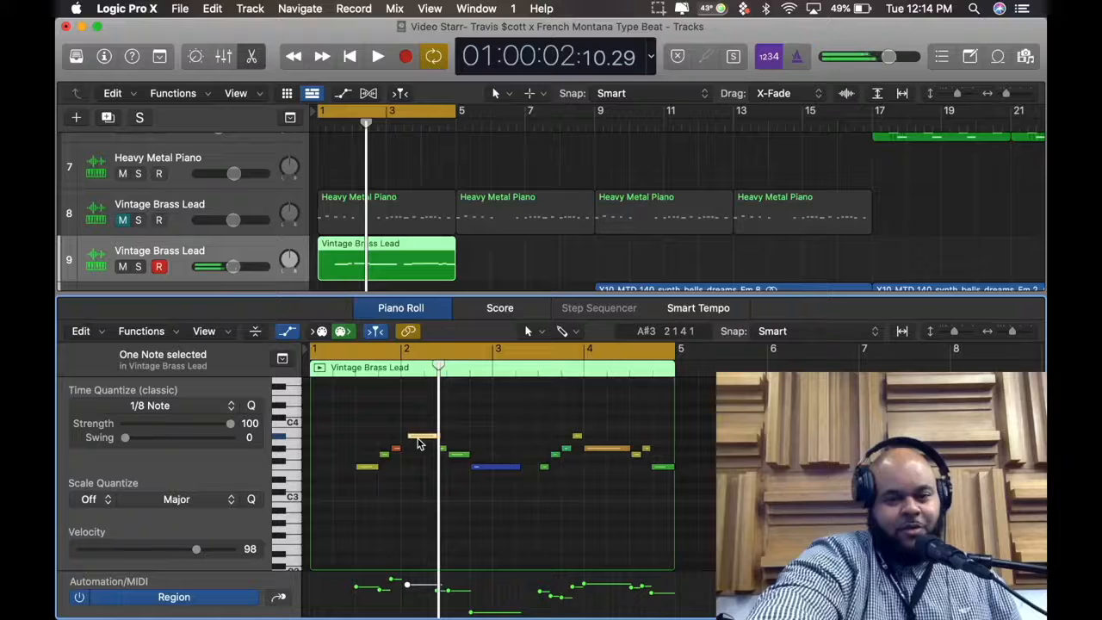
left_click(369, 465)
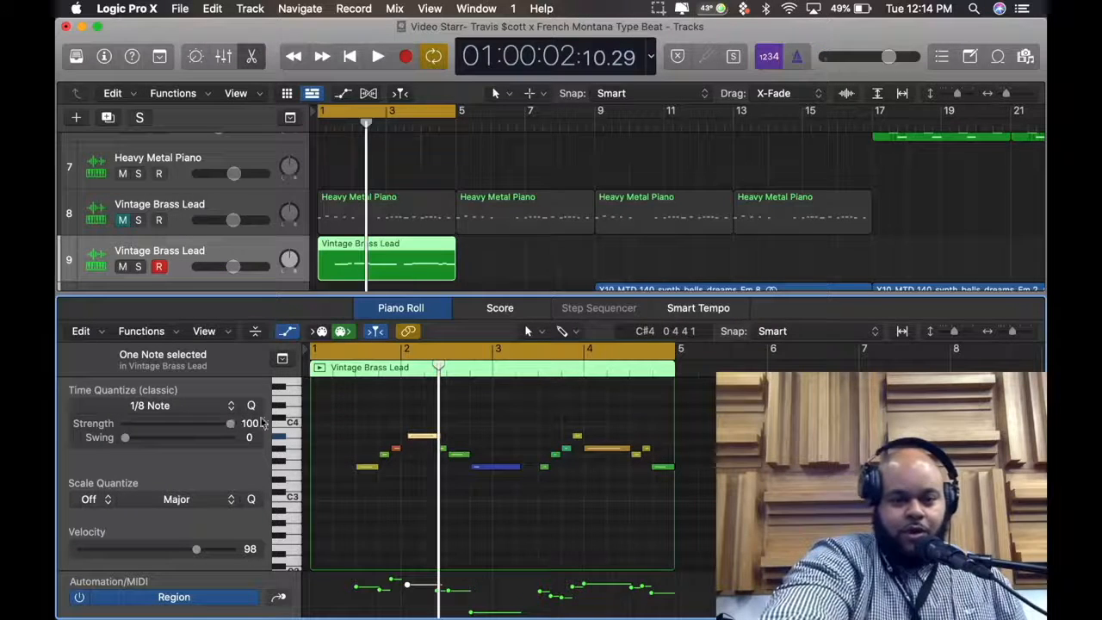
left_click(408, 403)
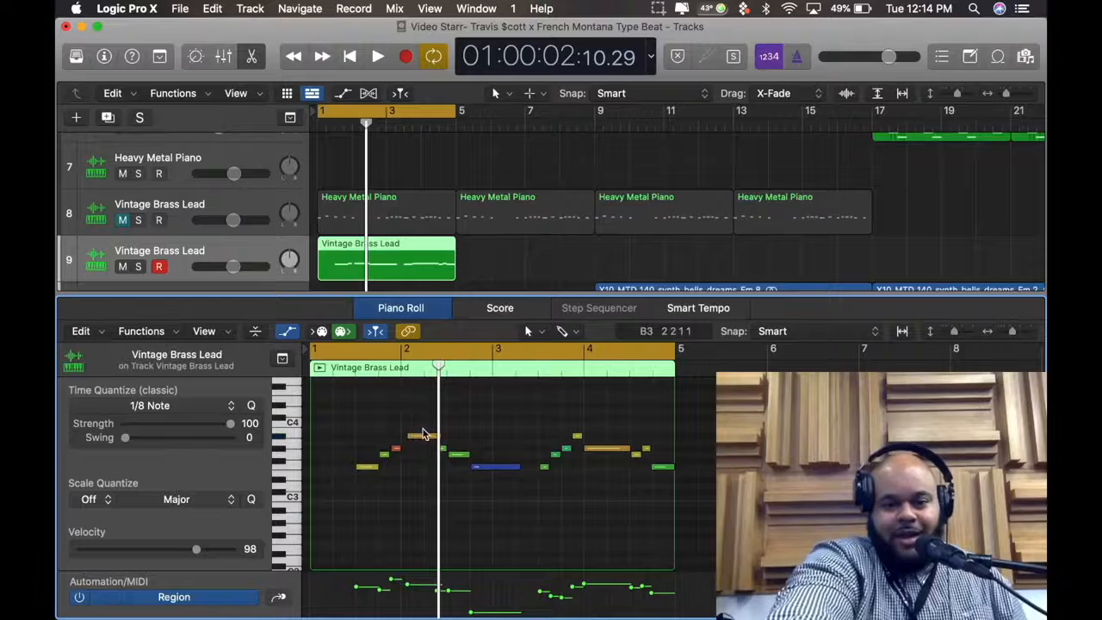
left_click(420, 435)
left_click(202, 407)
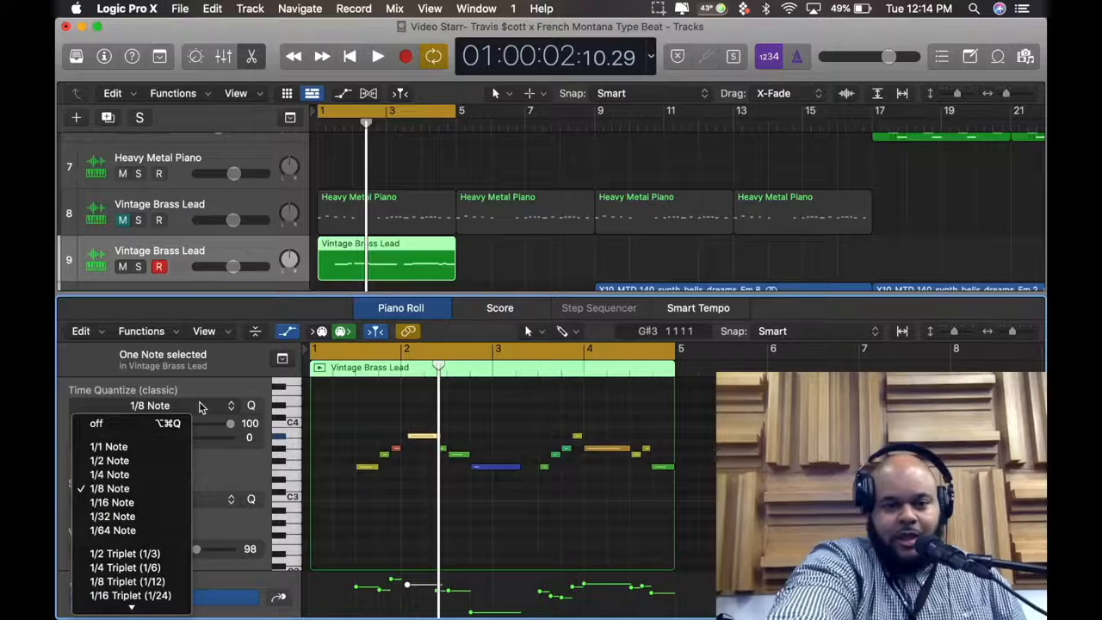
left_click(232, 396)
left_click(253, 406)
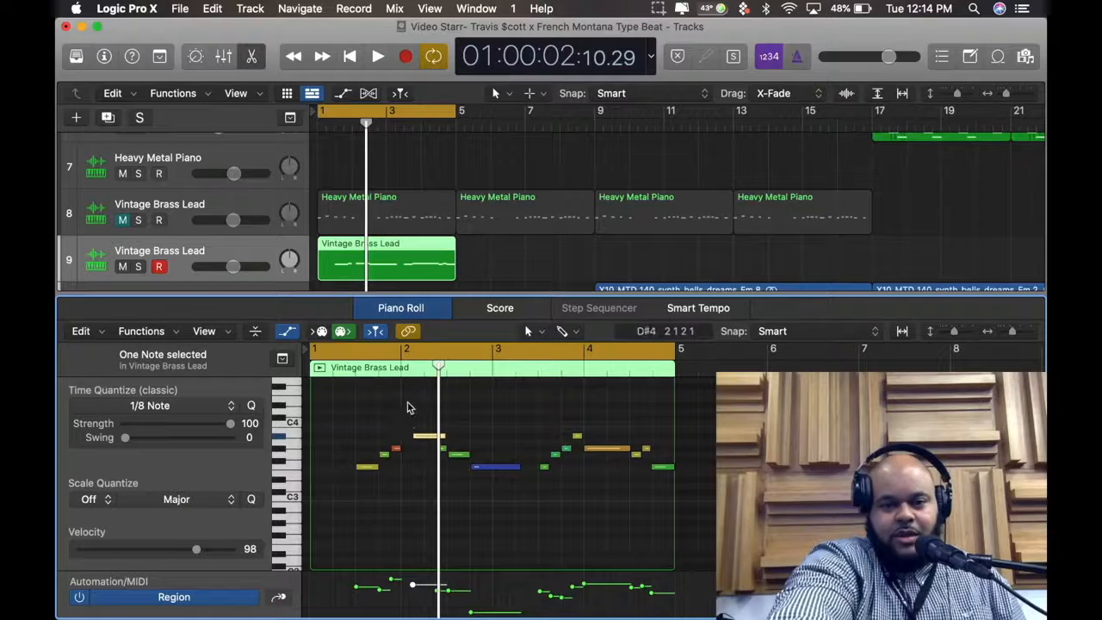
Quantize bar 2's long A#3 note to 1/16 Note with the playhead set at the start of bar 2
left_click(404, 369)
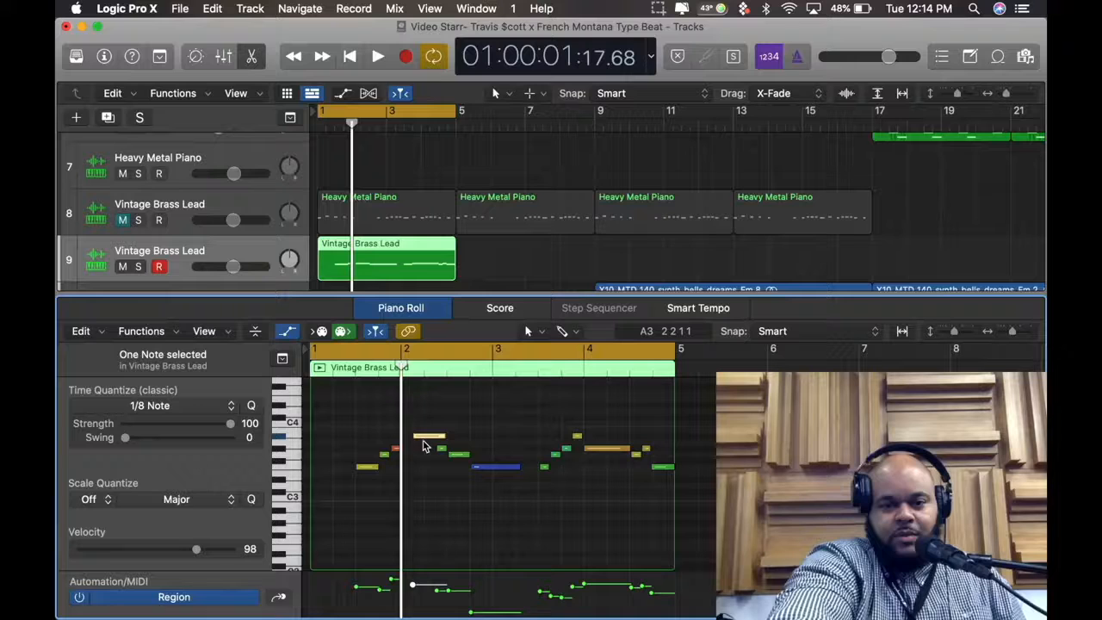
left_click(169, 411)
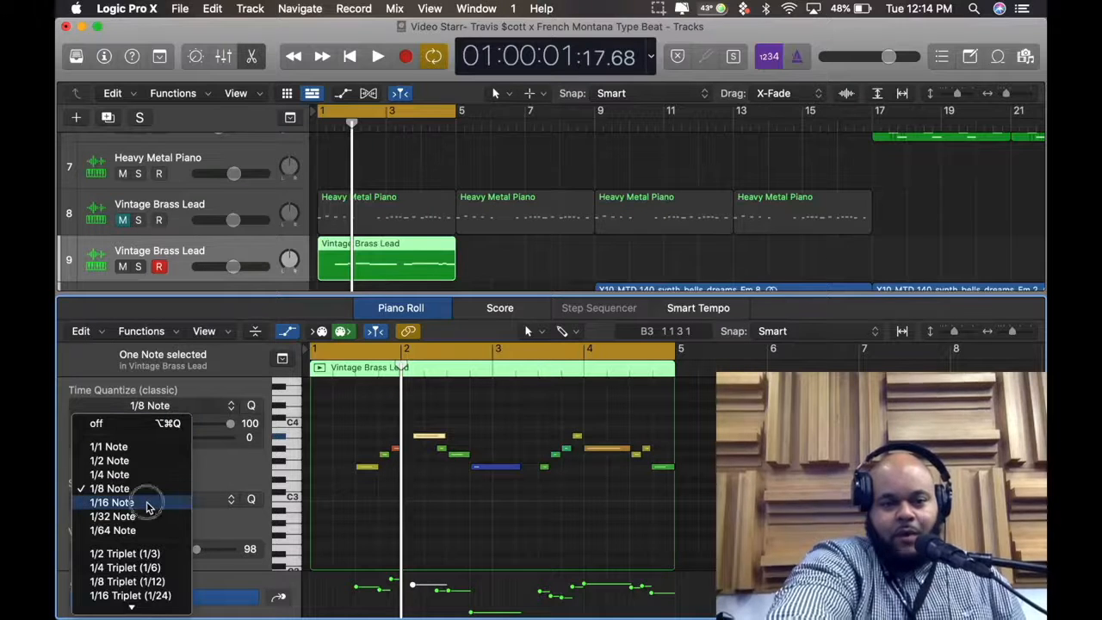
left_click(111, 502)
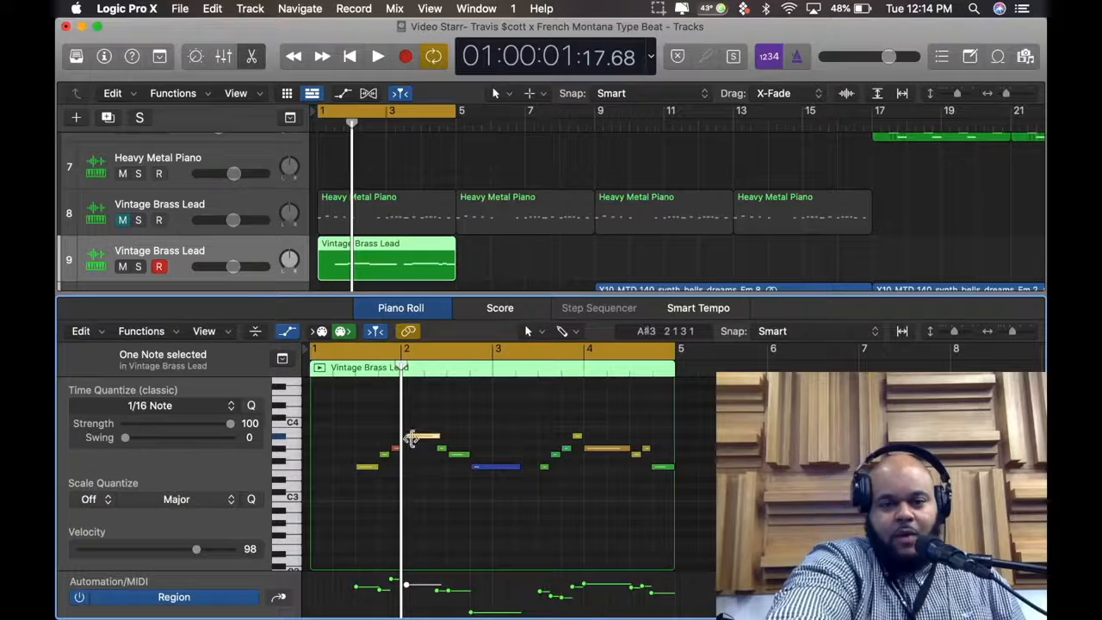
left_click(461, 474)
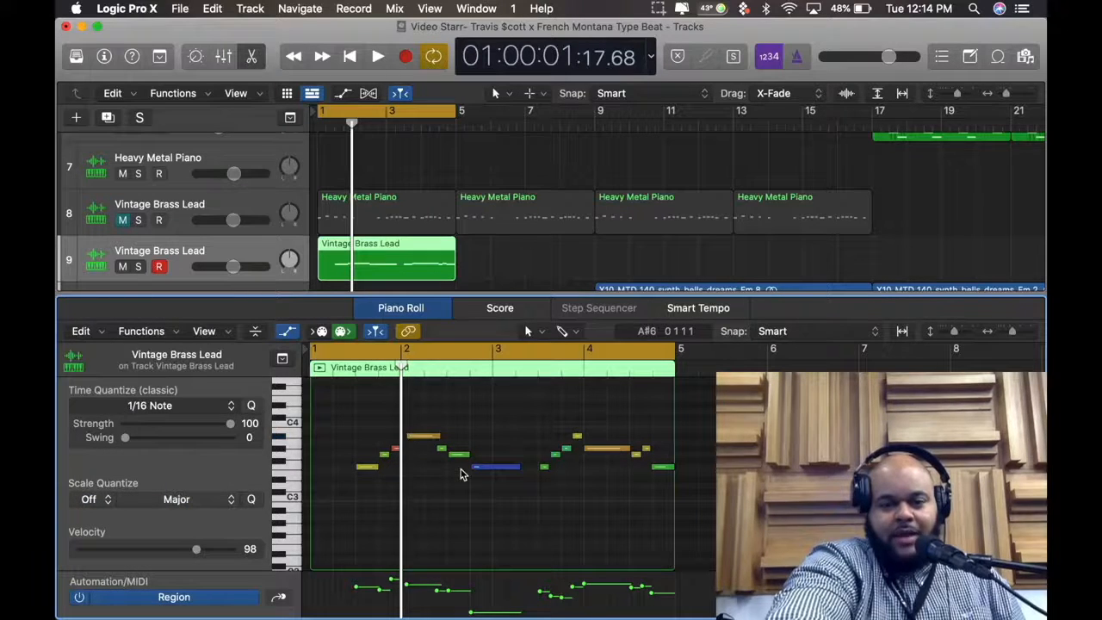
Extend the long A#3 note's start back to the bar 2 line, then trim it to begin slightly after the line
left_click(1014, 331)
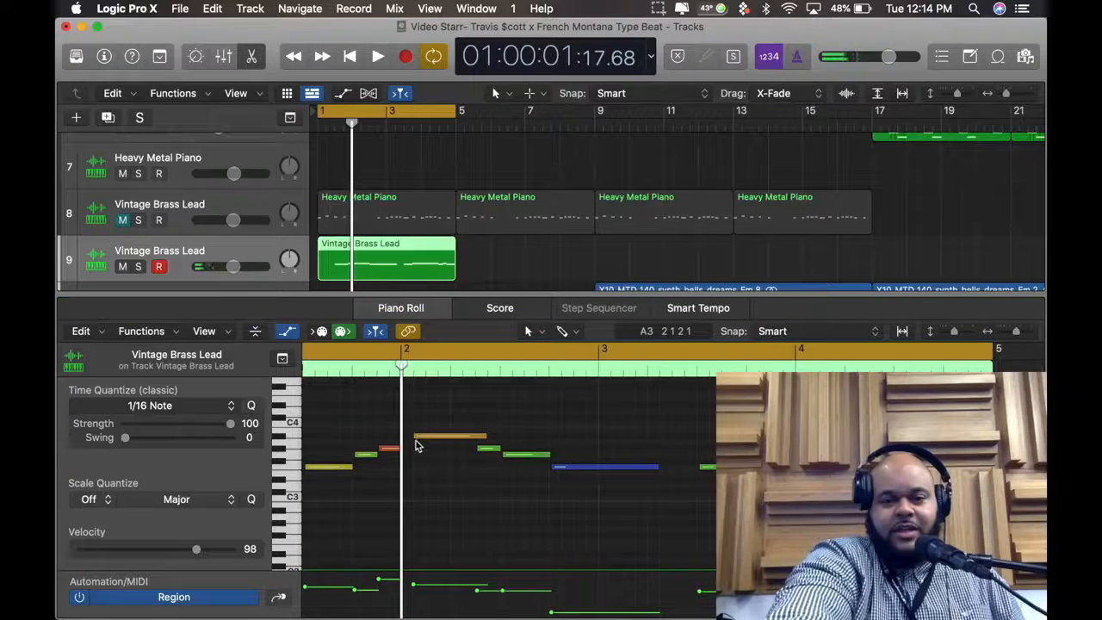
left_click_drag(414, 436, 402, 438)
left_click(421, 481)
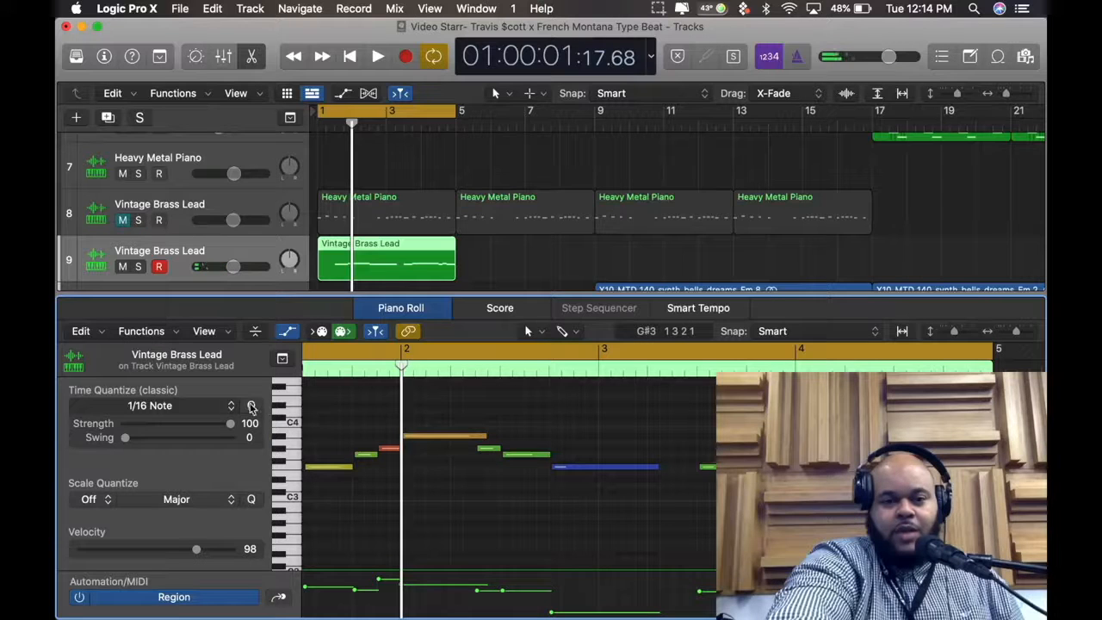
mouse_move(406, 439)
left_mouse_down()
mouse_move(394, 442)
mouse_move(406, 439)
left_mouse_up()
left_click(414, 465)
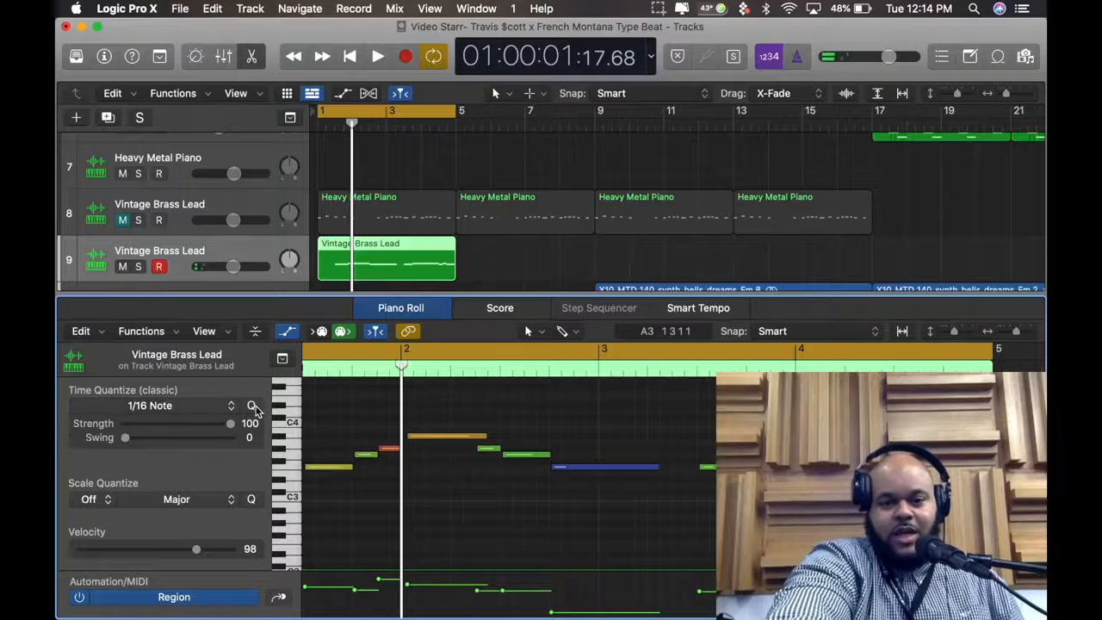
Select the long A#3 note, quantize it to 1/16 Note, and play the result
left_click_drag(420, 464, 433, 343)
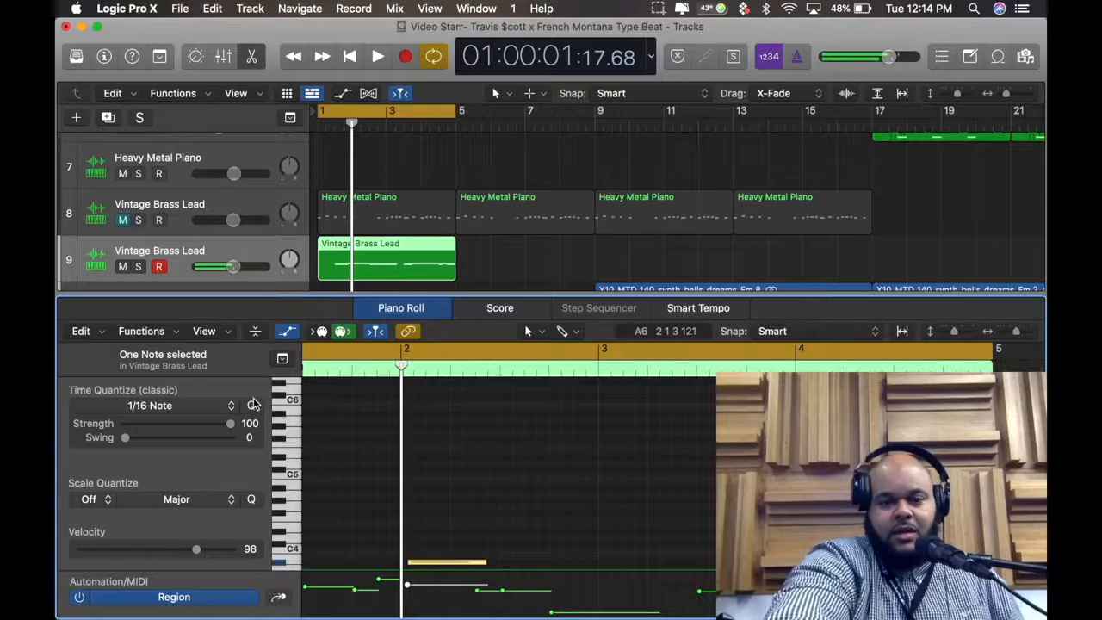
scroll(338, 400, "down", 2)
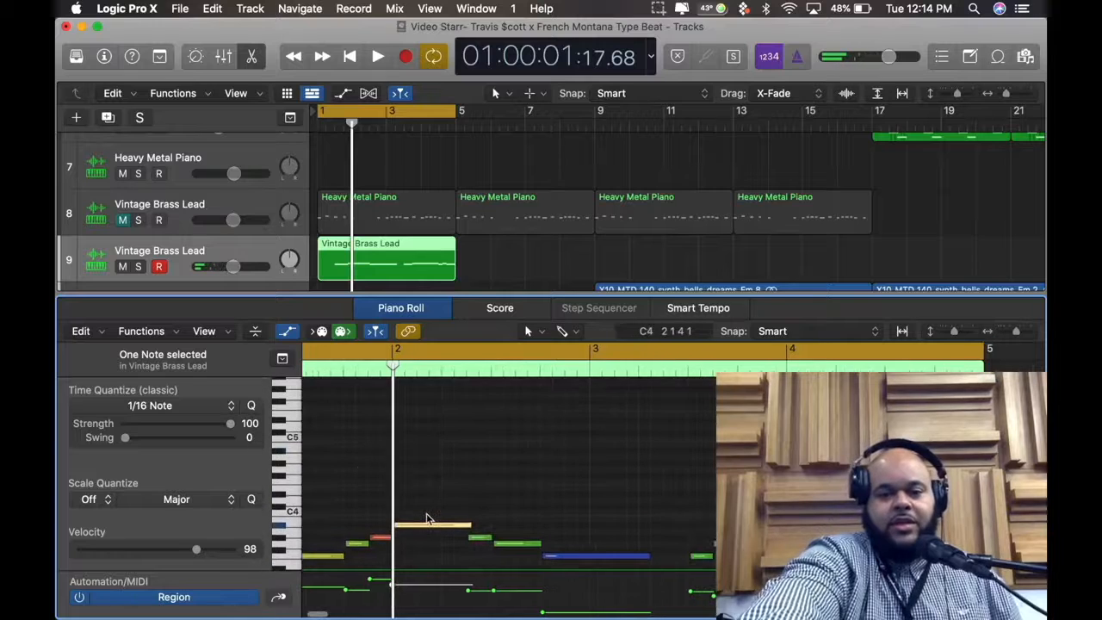
key("space")
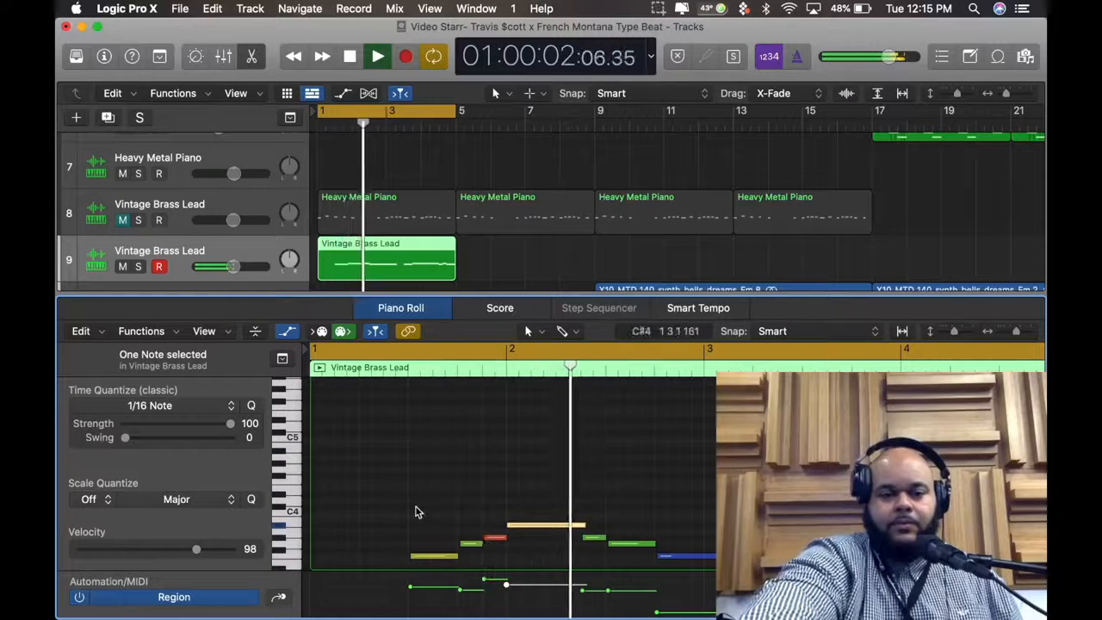
key("space")
Select all the notes in the Vintage Brass Lead region, quantize them to 1/1 Note, and play the region from the start
left_click_drag(1017, 331, 1014, 338)
scroll(844, 478, "down", 5)
scroll(843, 478, "up", 2)
left_click(836, 477)
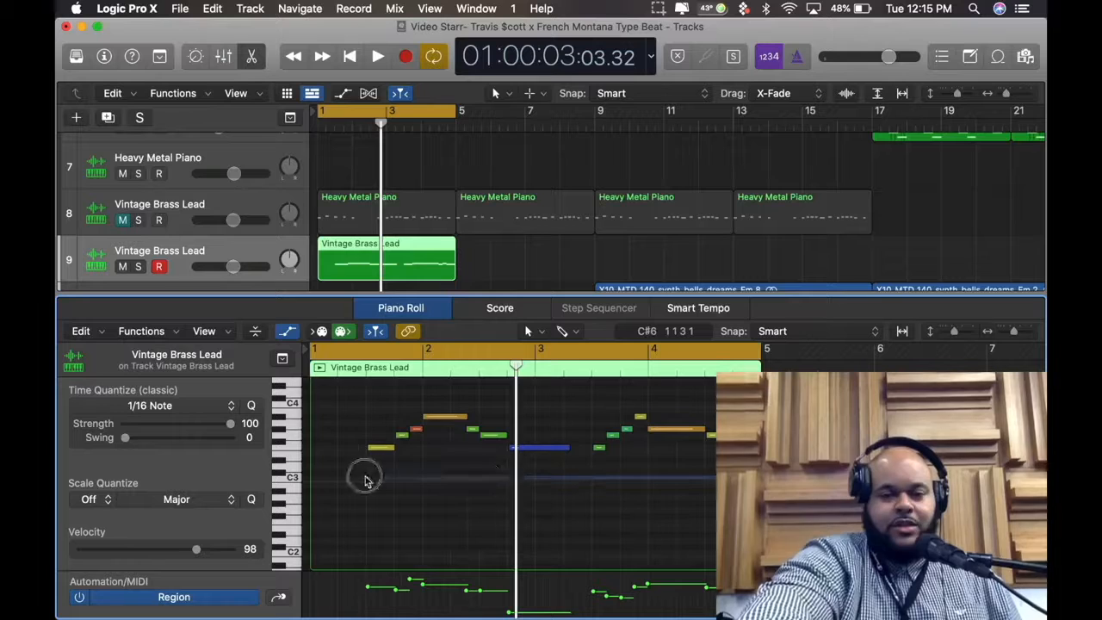
key("super+a")
left_click(206, 417)
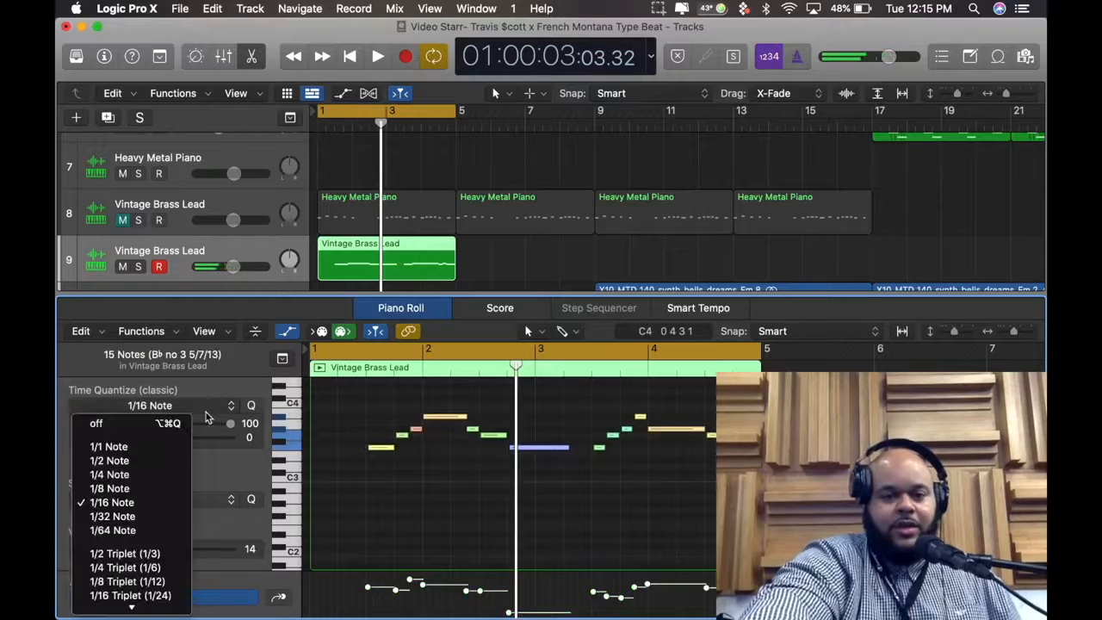
left_click(143, 449)
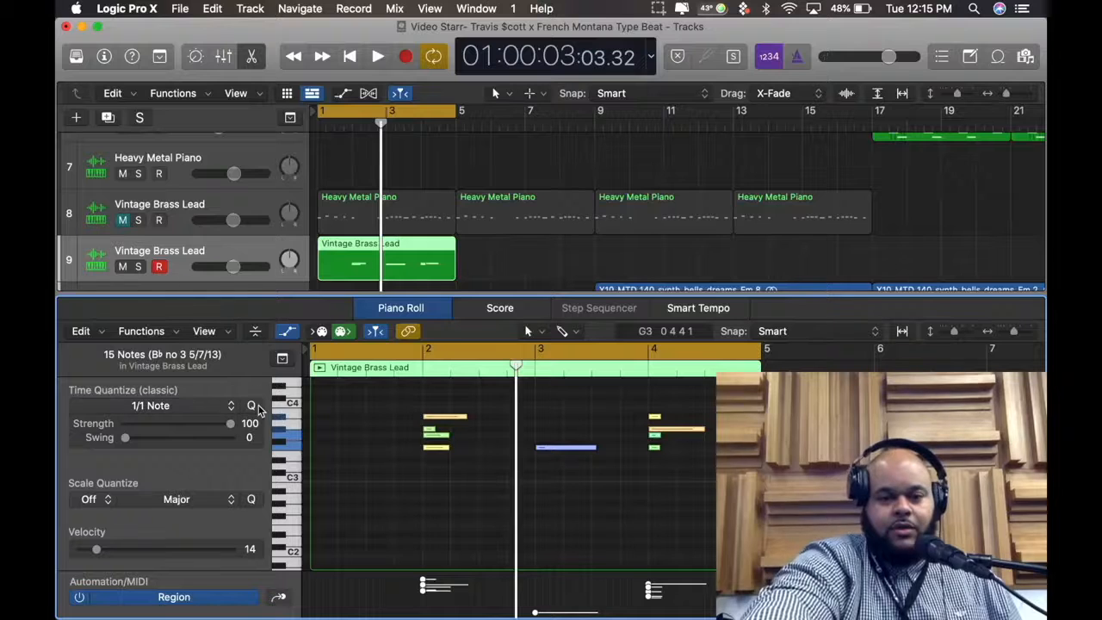
key("Return")
key("space")
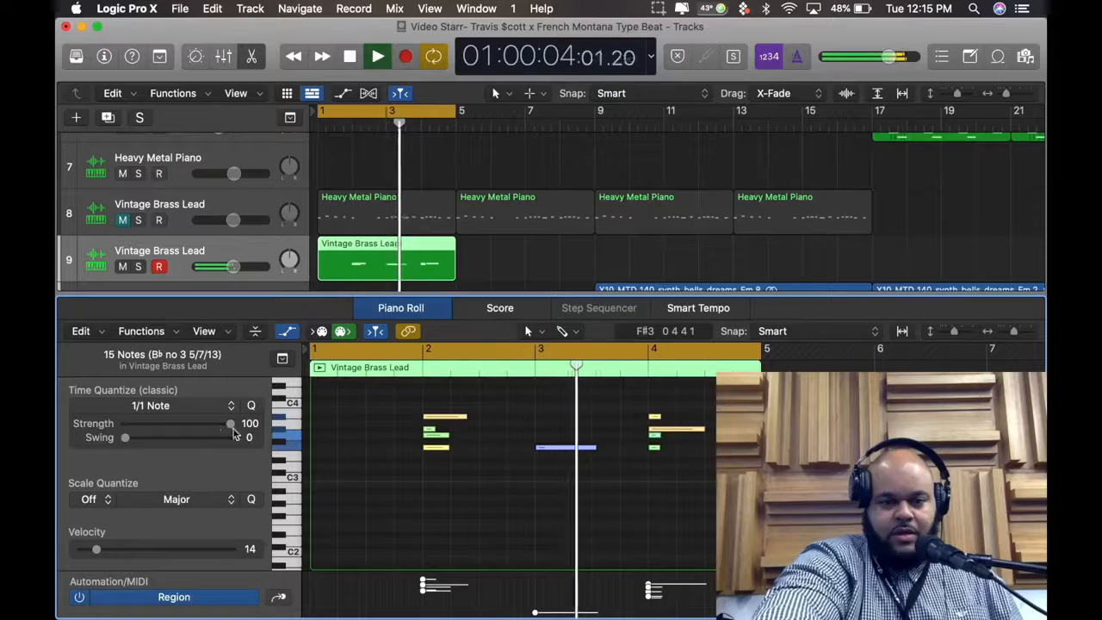
key("space")
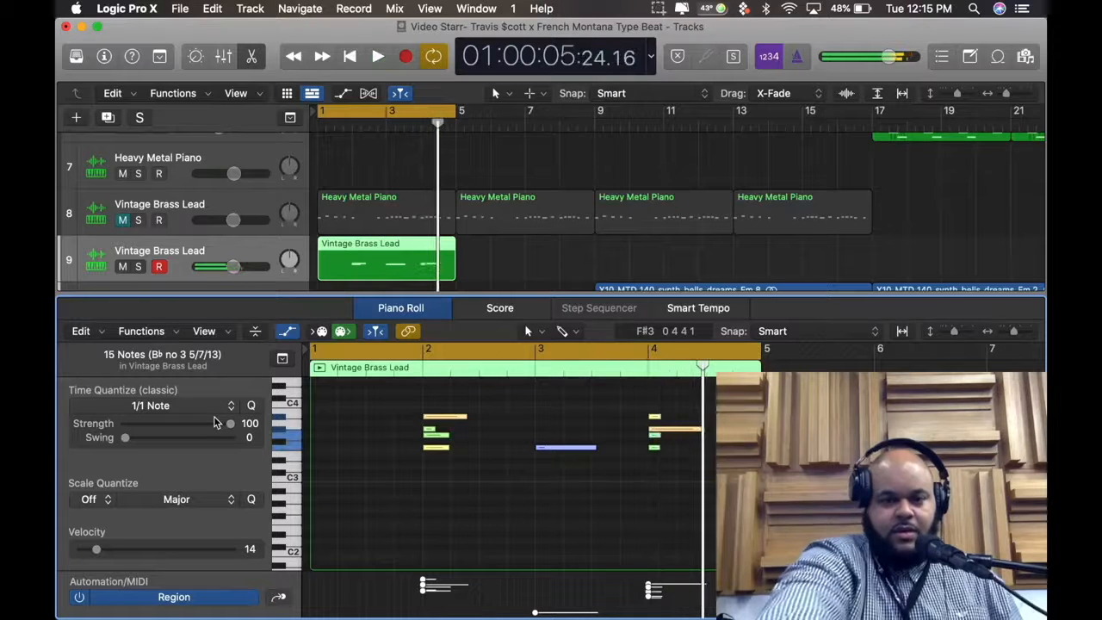
Quantize all selected notes to 1/2 Note and play them, then compare with 1/4 Note
left_click(186, 405)
left_click(112, 461)
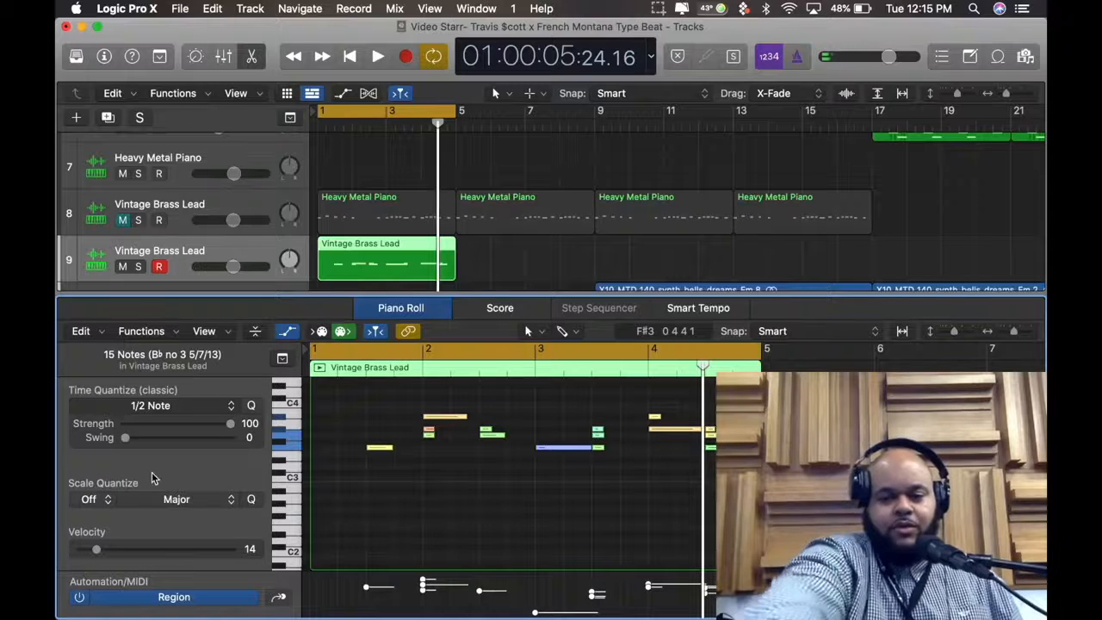
key("space")
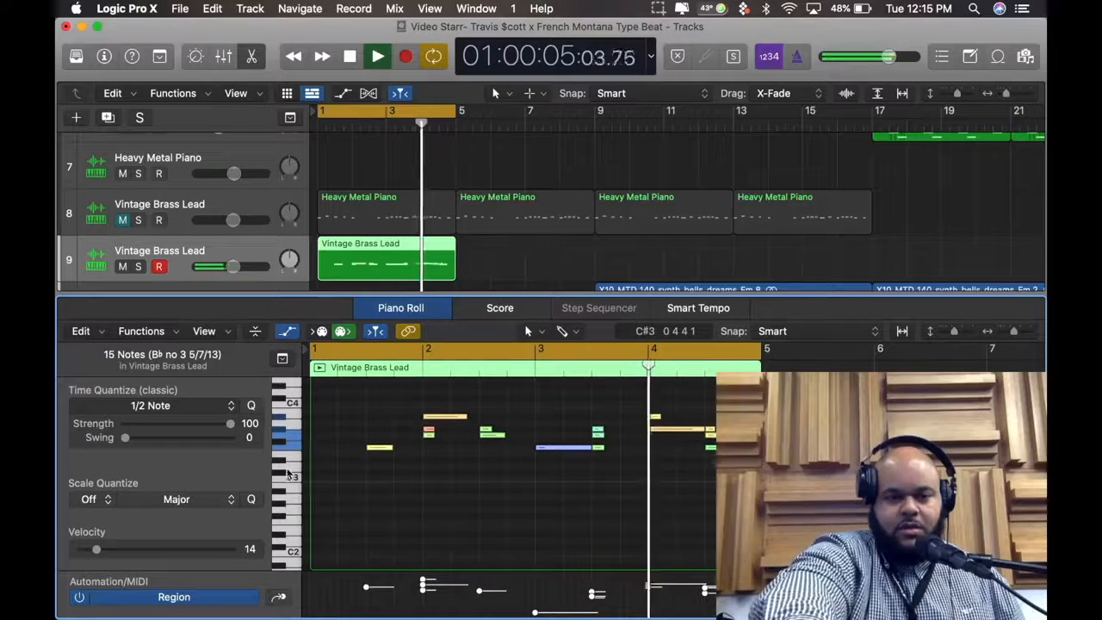
left_click(184, 413)
left_click(147, 478)
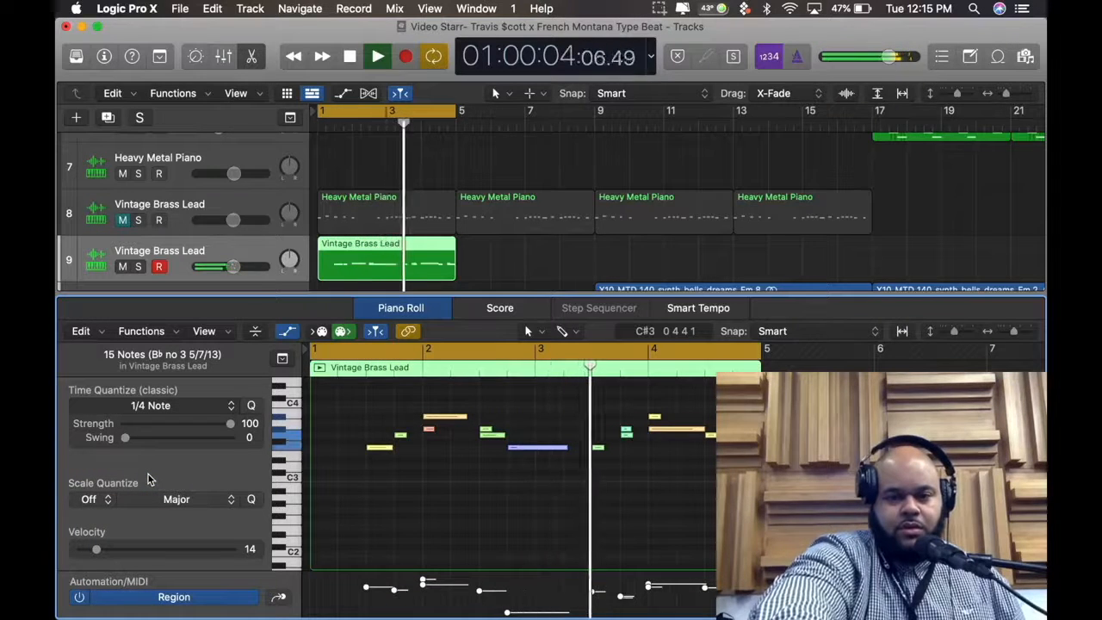
Quantize all selected notes to 1/8 Note and then 1/16 Note, listening to each during looped playback
left_click(171, 407)
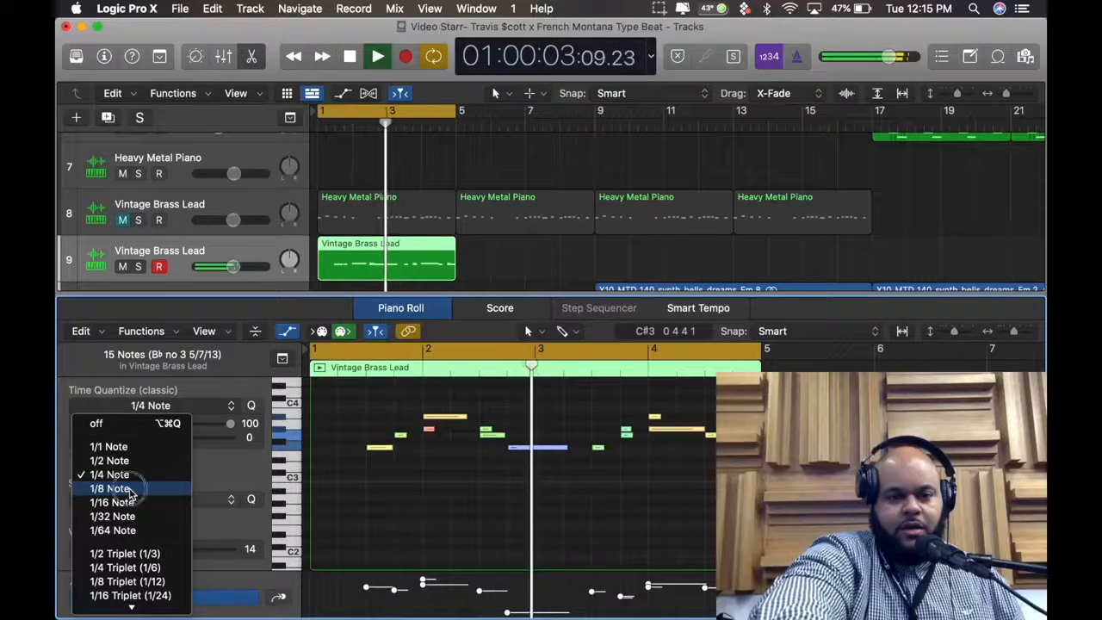
left_click(129, 489)
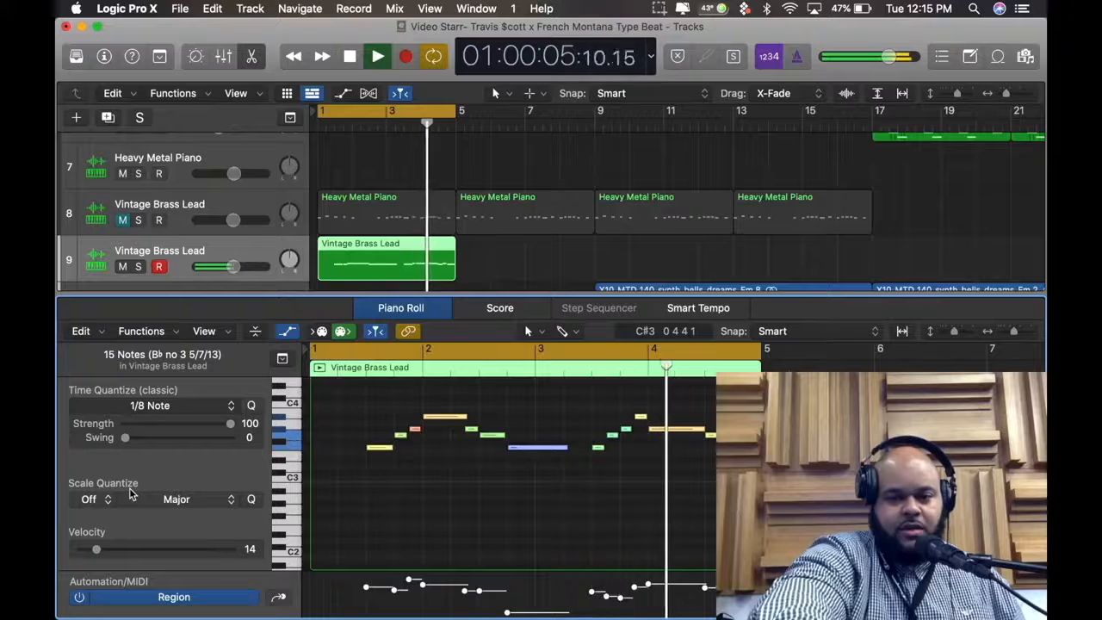
left_click(136, 407)
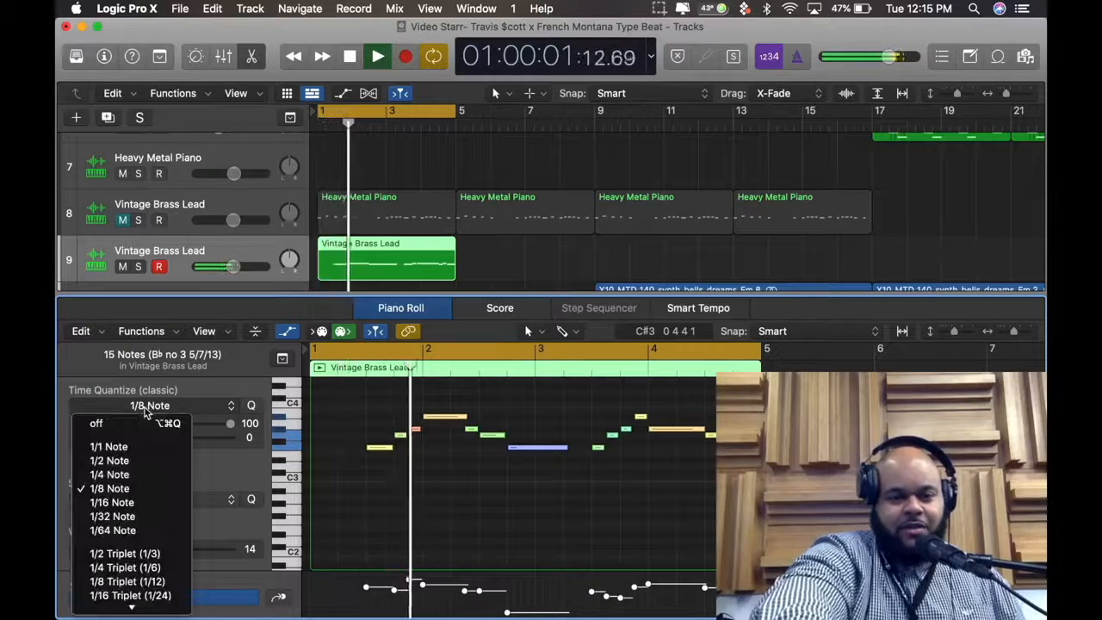
left_click(123, 502)
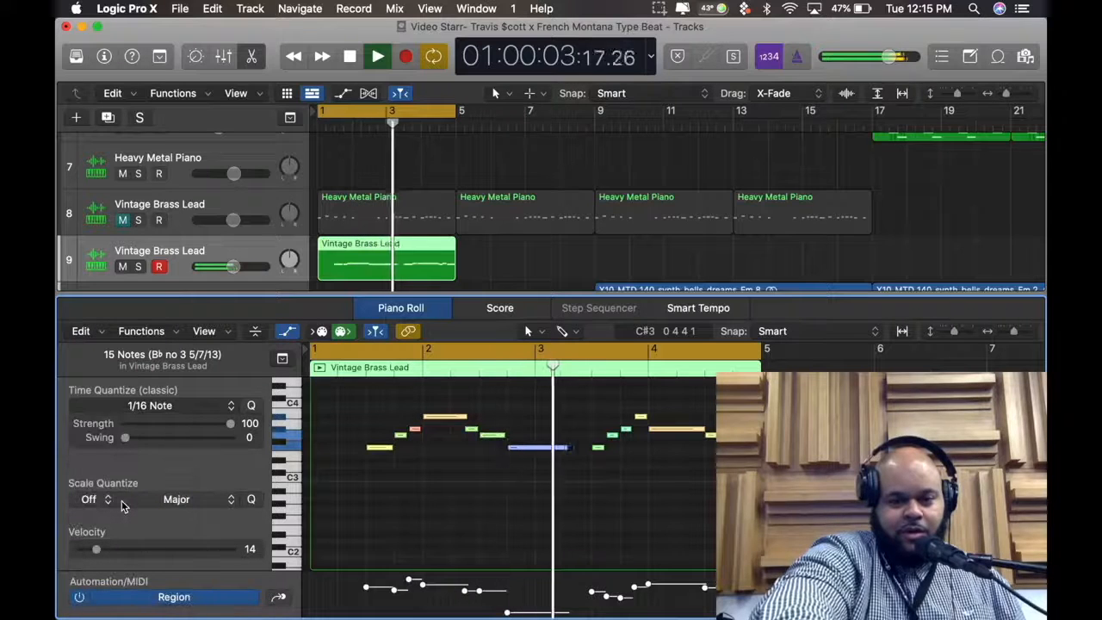
Quantize all selected notes to 1/32 Note and then 1/64 Note while the loop plays
left_click(155, 403)
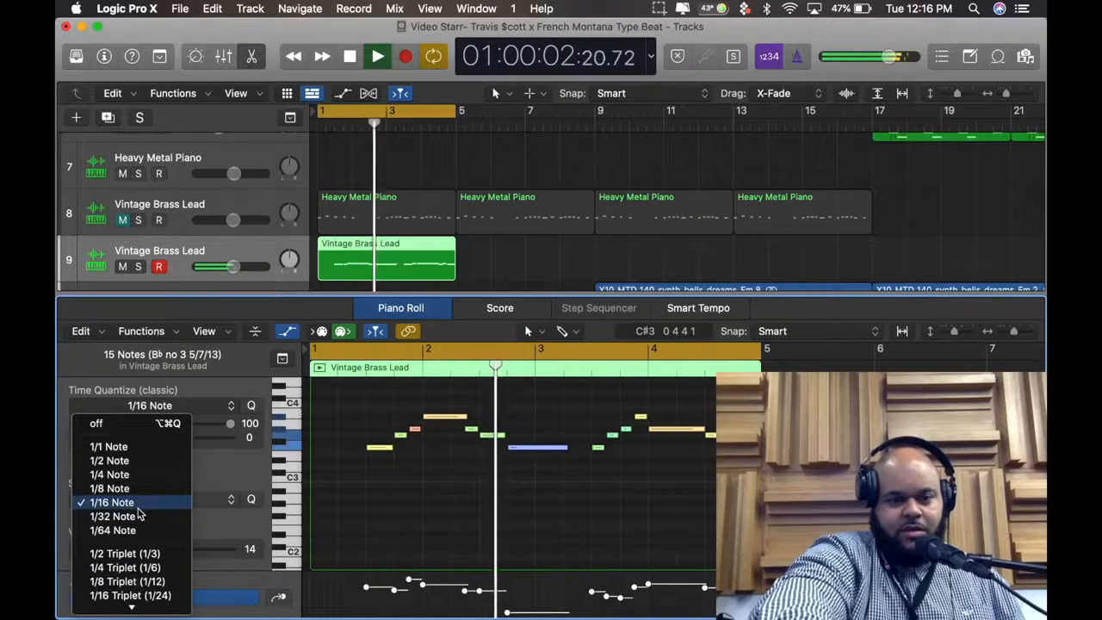
left_click(129, 517)
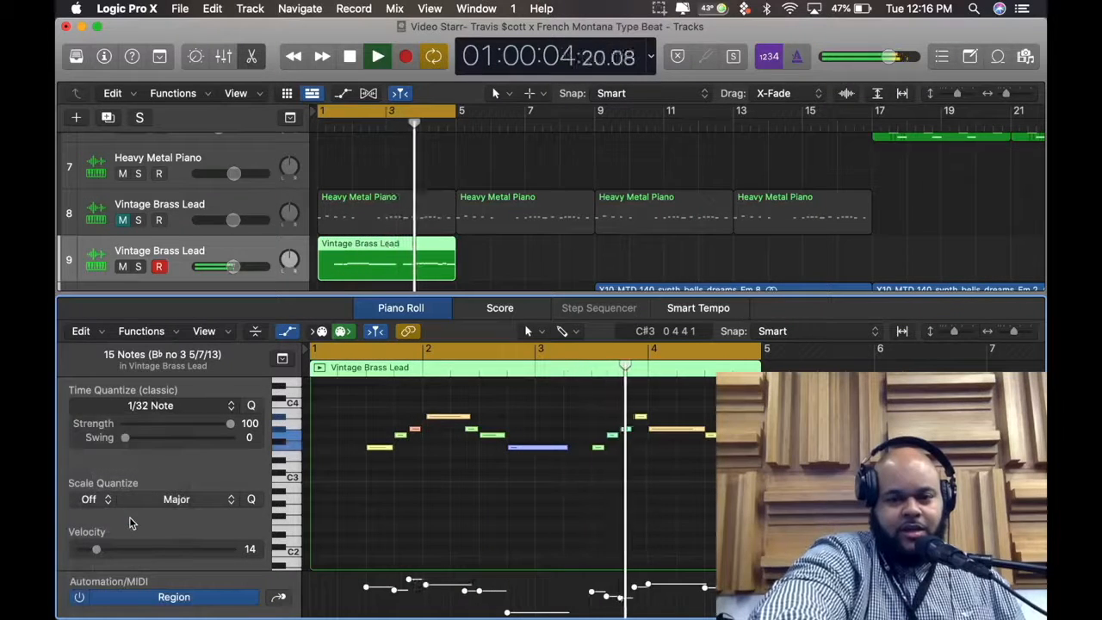
left_click(148, 409)
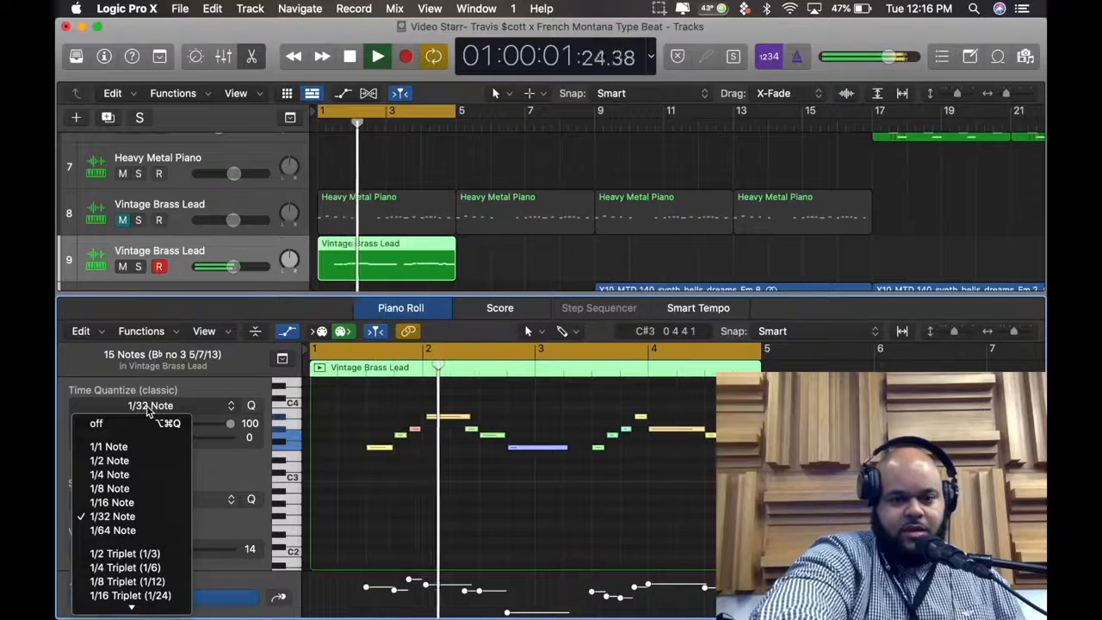
left_click(128, 529)
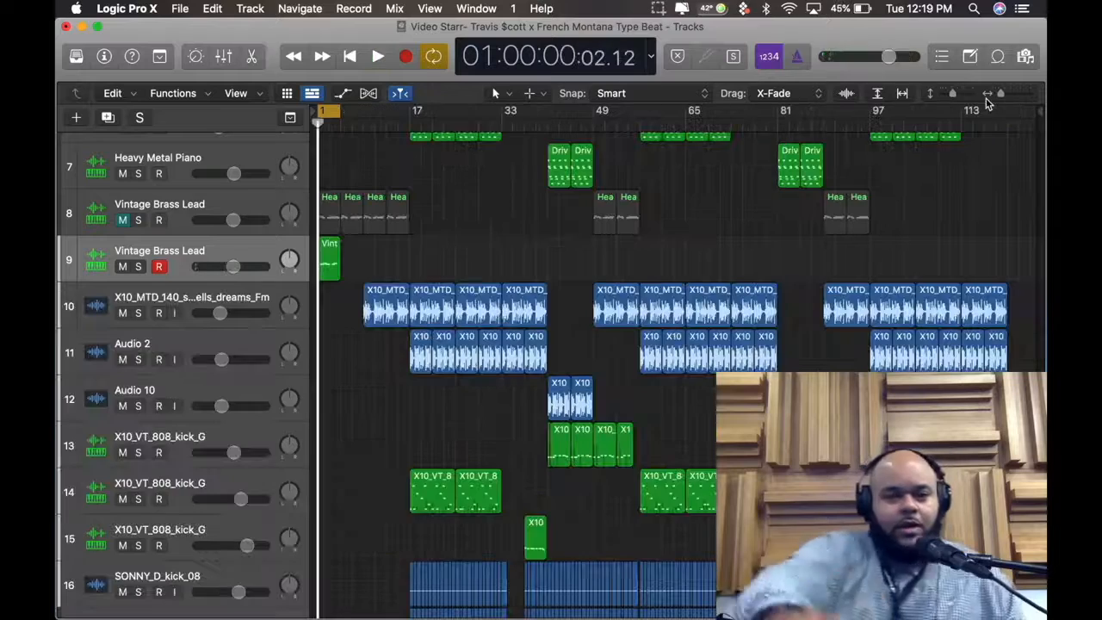
Reopen the track 9 region in the Piano Roll, then close the editor and show the full arrangement with all tracks
double_click(329, 258)
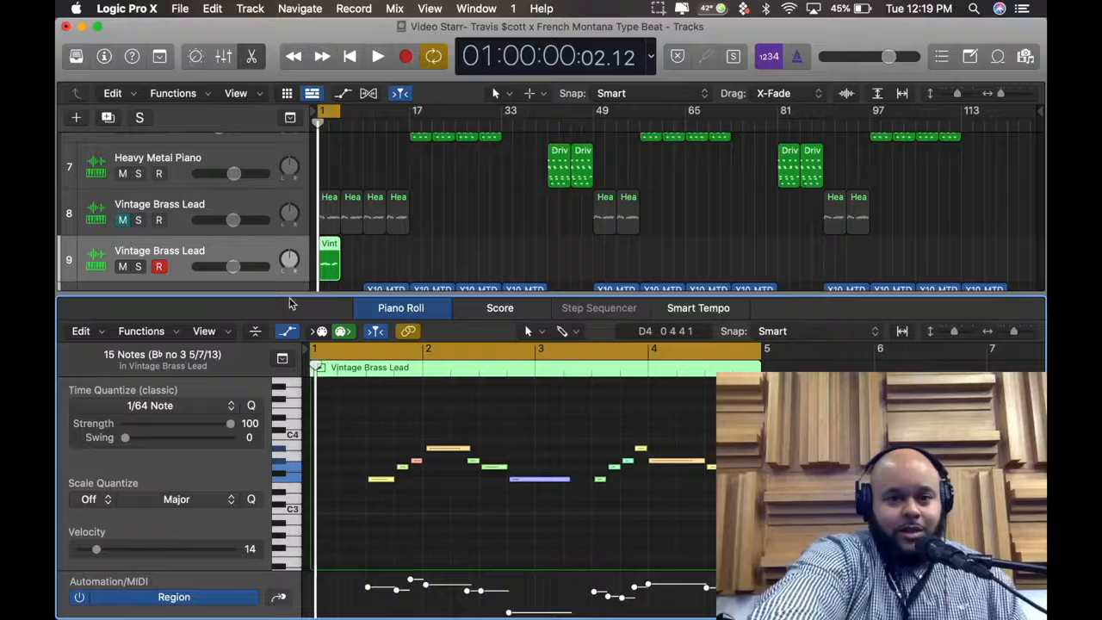
left_click(251, 58)
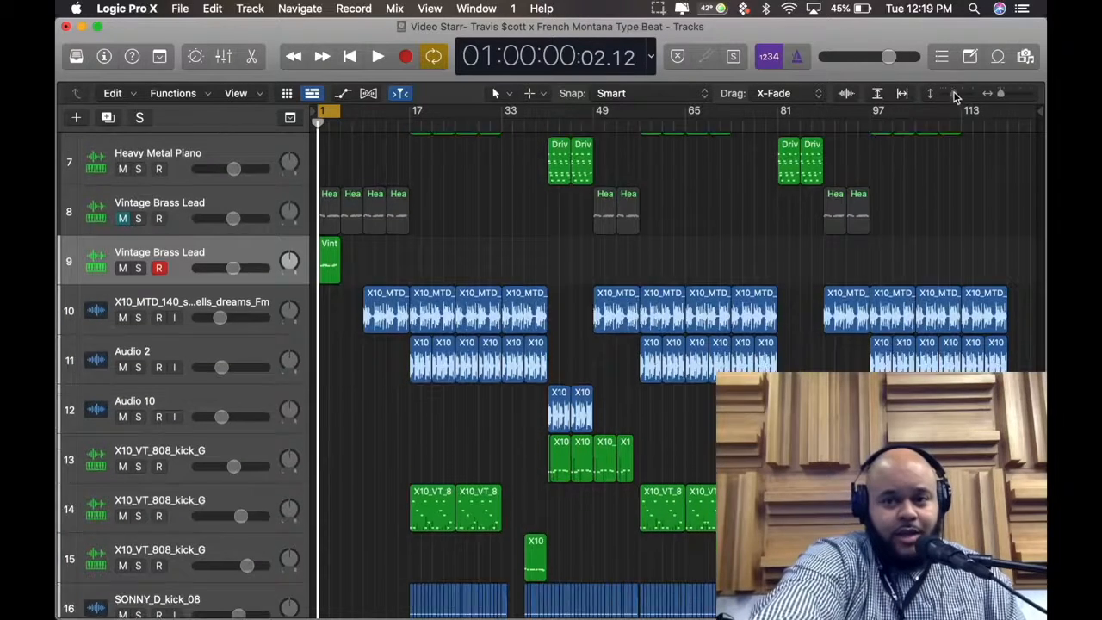
left_click_drag(948, 93, 1006, 95)
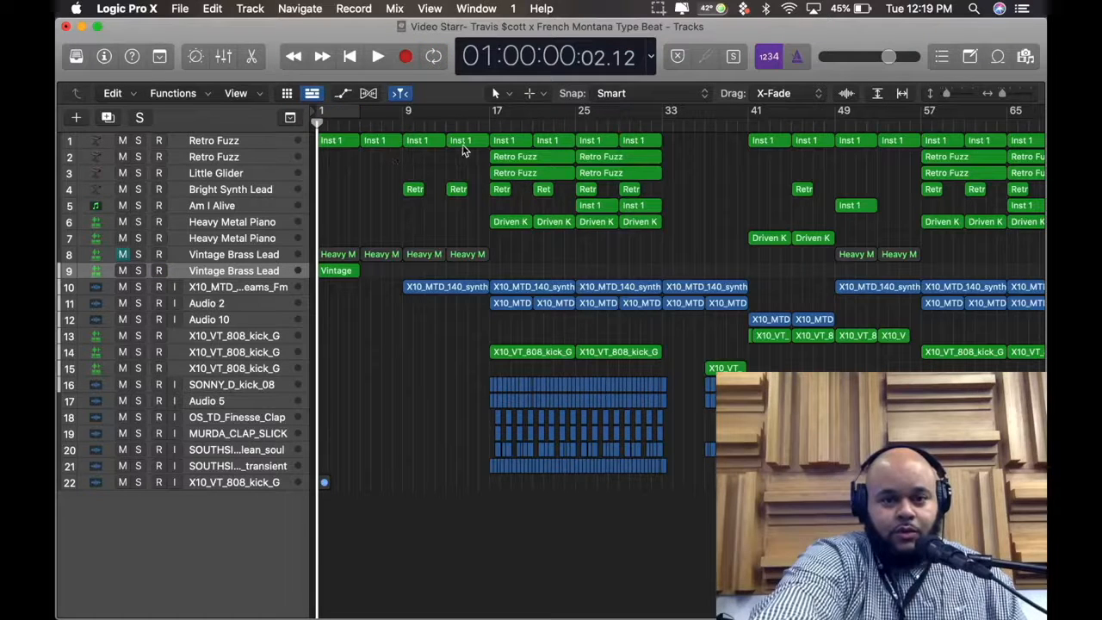
left_click_drag(1012, 101, 1002, 97)
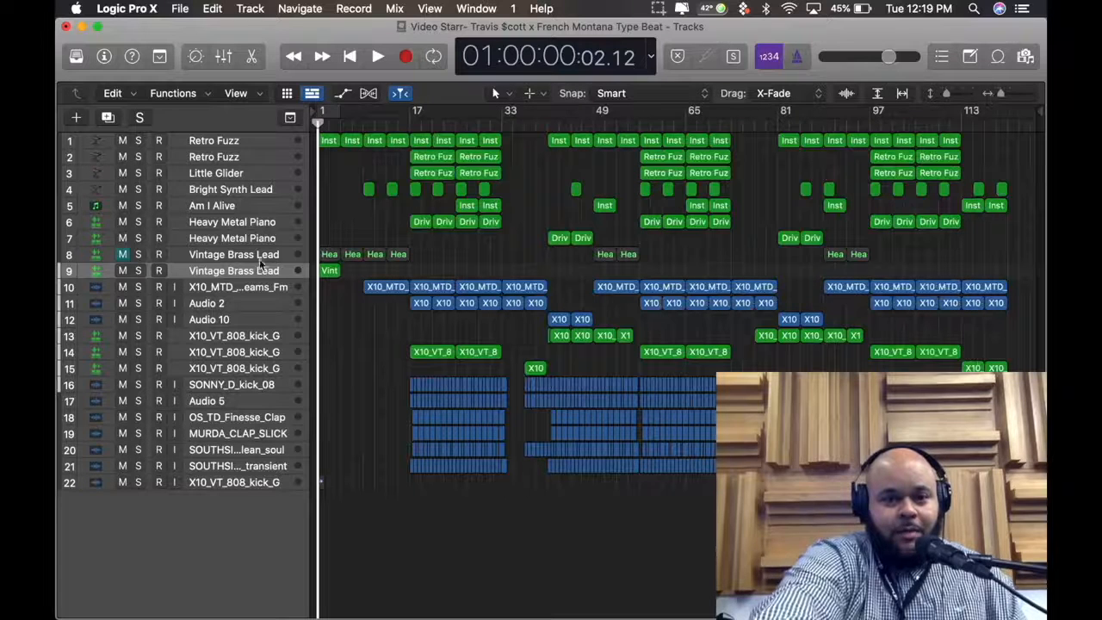
Unmute track 8 Vintage Brass Lead, mute track 9, and play the arrangement from the start with track 8 selected
left_click(124, 256)
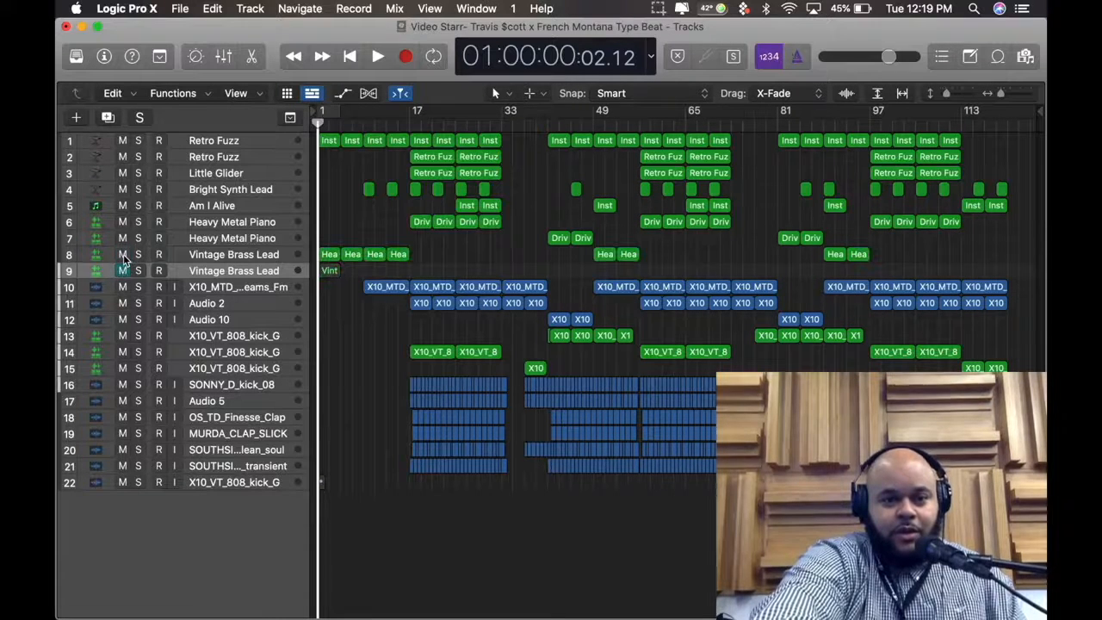
left_click(364, 248)
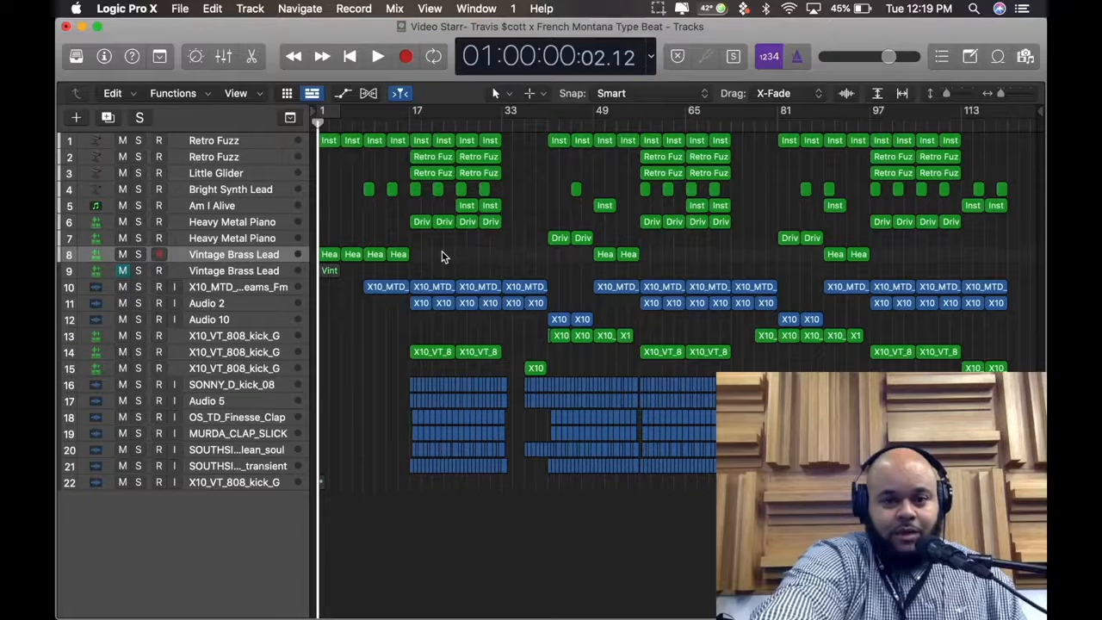
key("space")
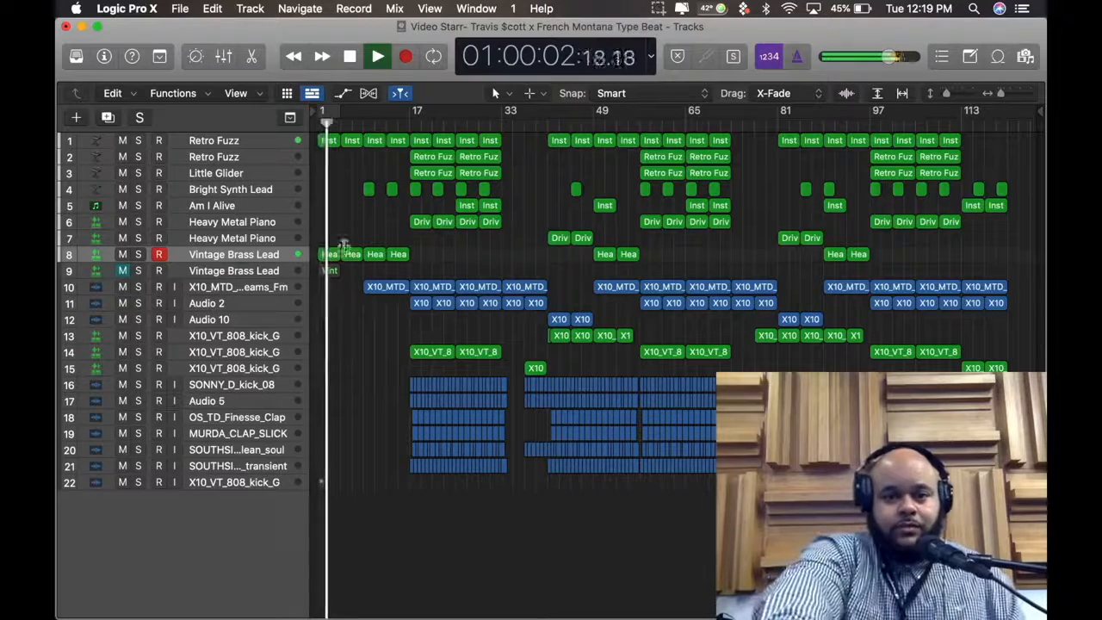
Disarm recording on track 8 and select track 4 Bright Synth Lead while the beat plays
left_click(160, 254)
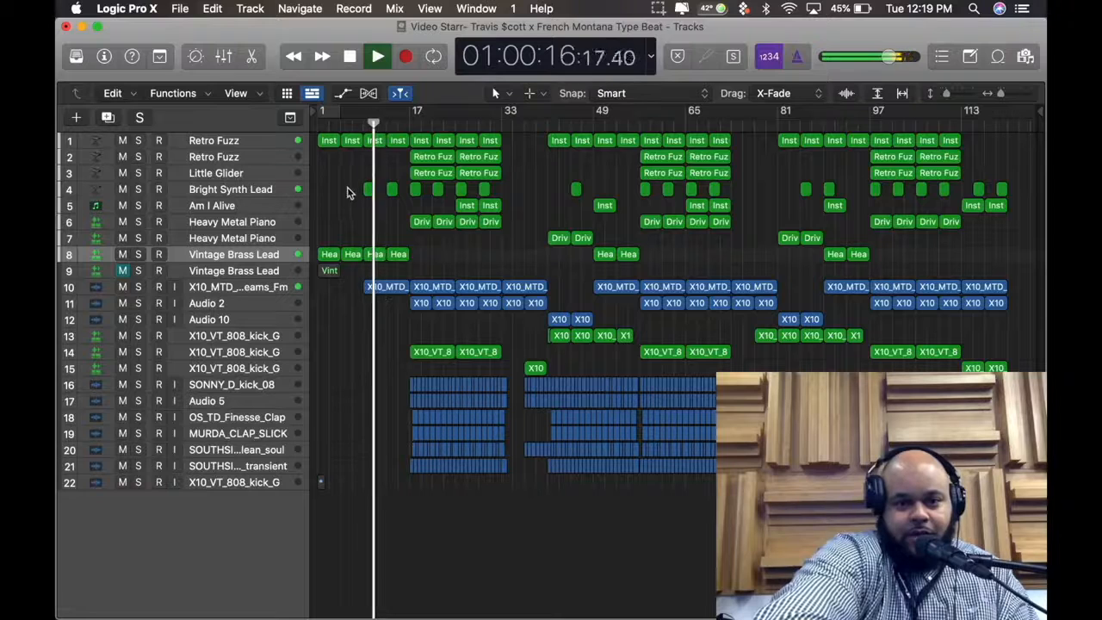
left_click(285, 191)
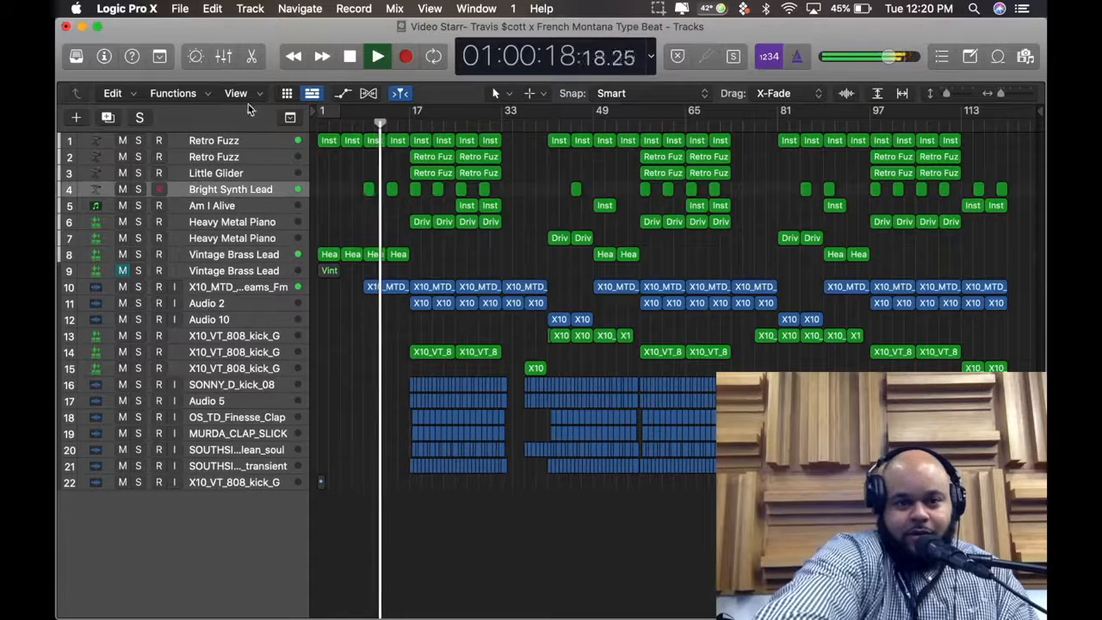
Check the tracks' channel strips in the Mixer while the beat plays, then return to the full arrangement
left_click(225, 56)
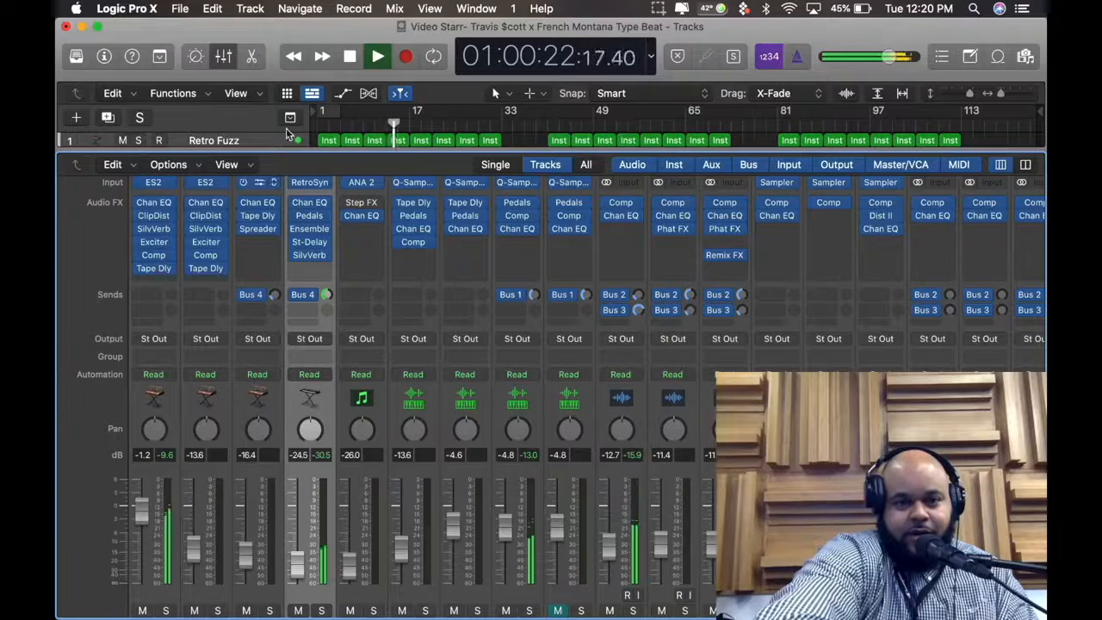
left_click(229, 61)
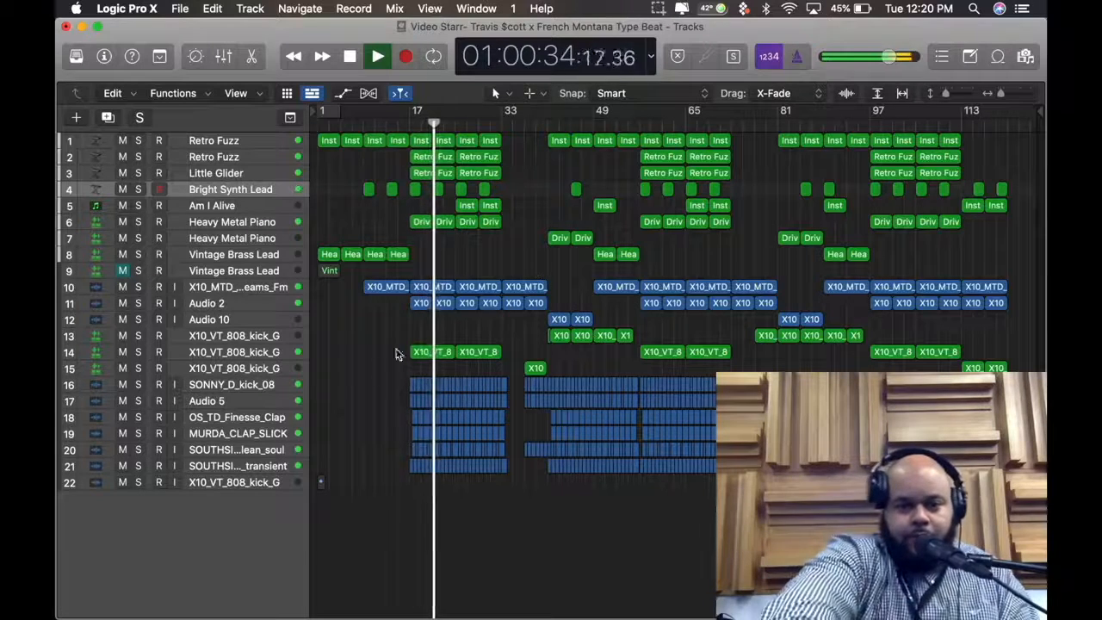
Inspect the first track 14 X10_VT_808_kick_G region's notes in the Piano Roll, then audition track 14 soloed and release the solo
left_click(434, 354)
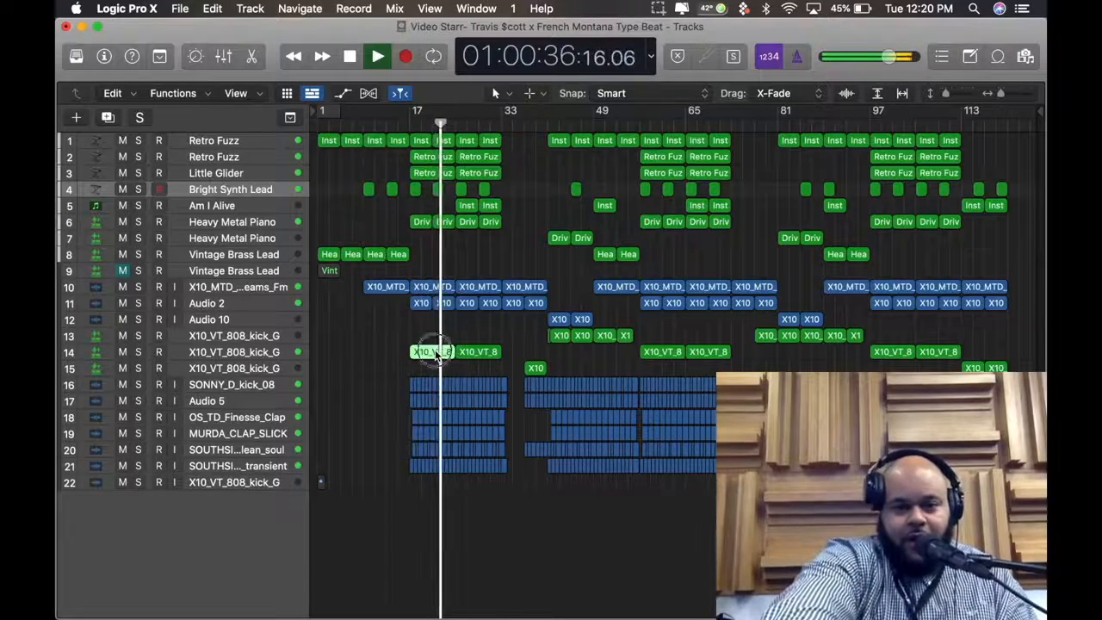
double_click(435, 353)
scroll(564, 539, "left", 3)
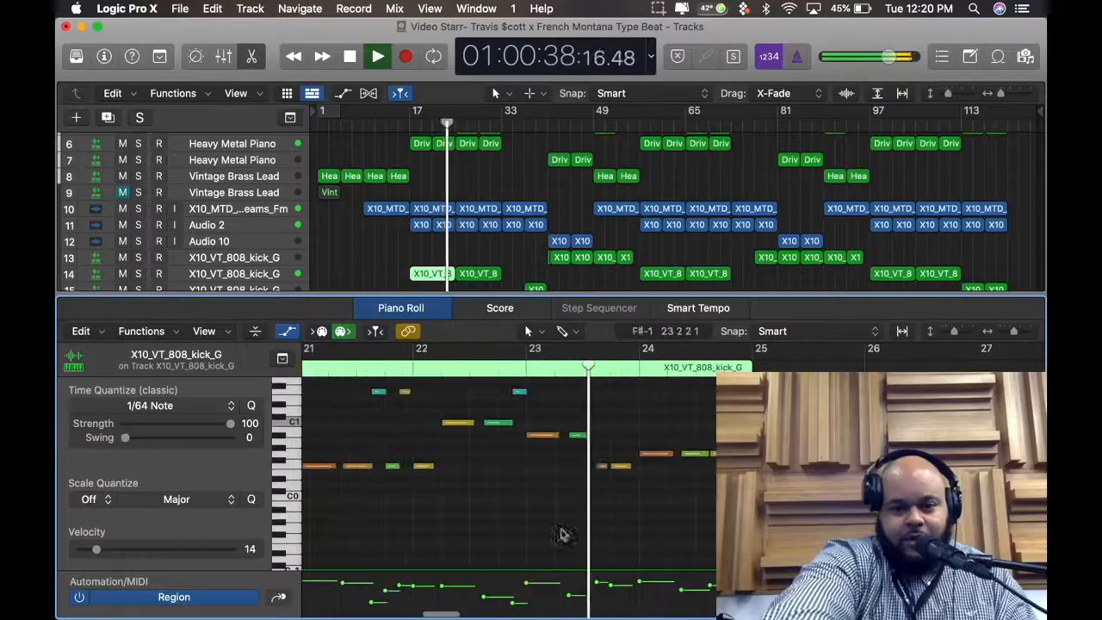
left_click(251, 56)
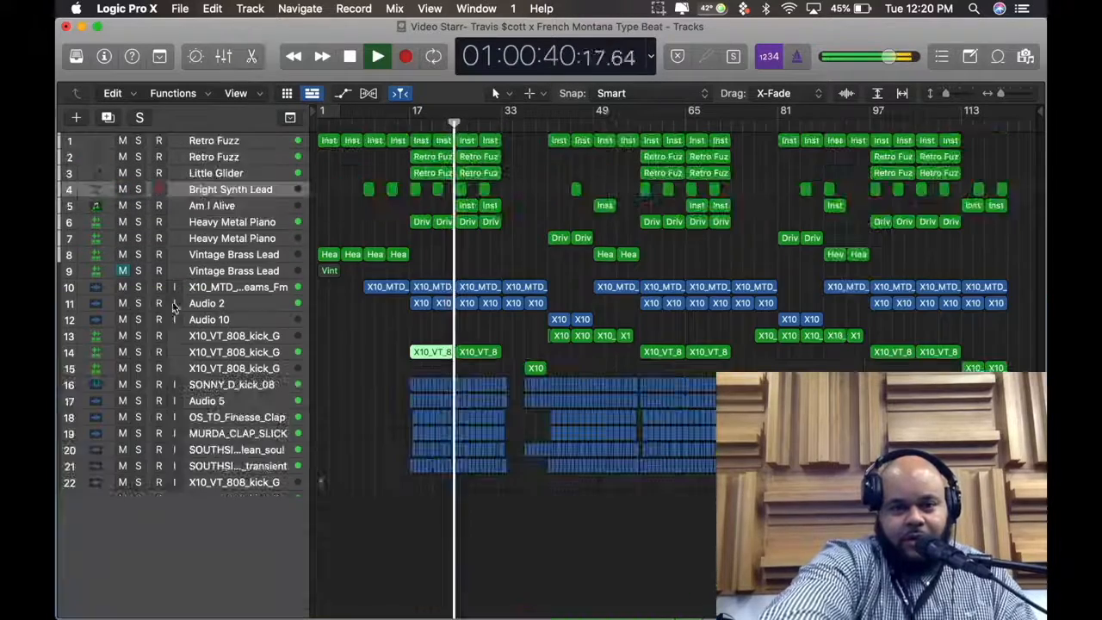
left_click(143, 354)
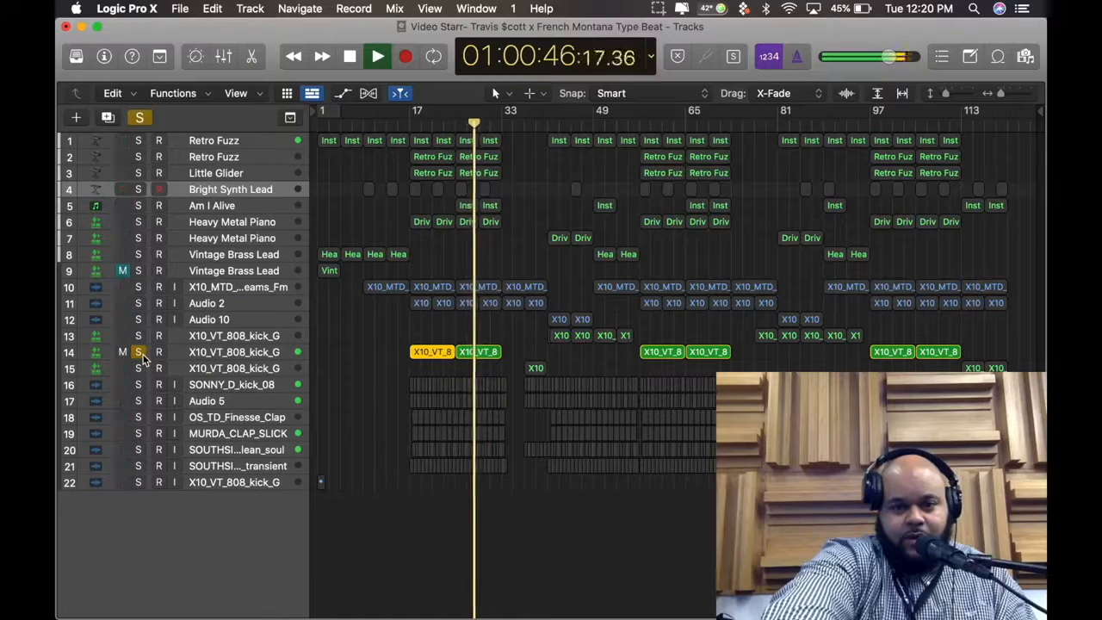
left_click(140, 352)
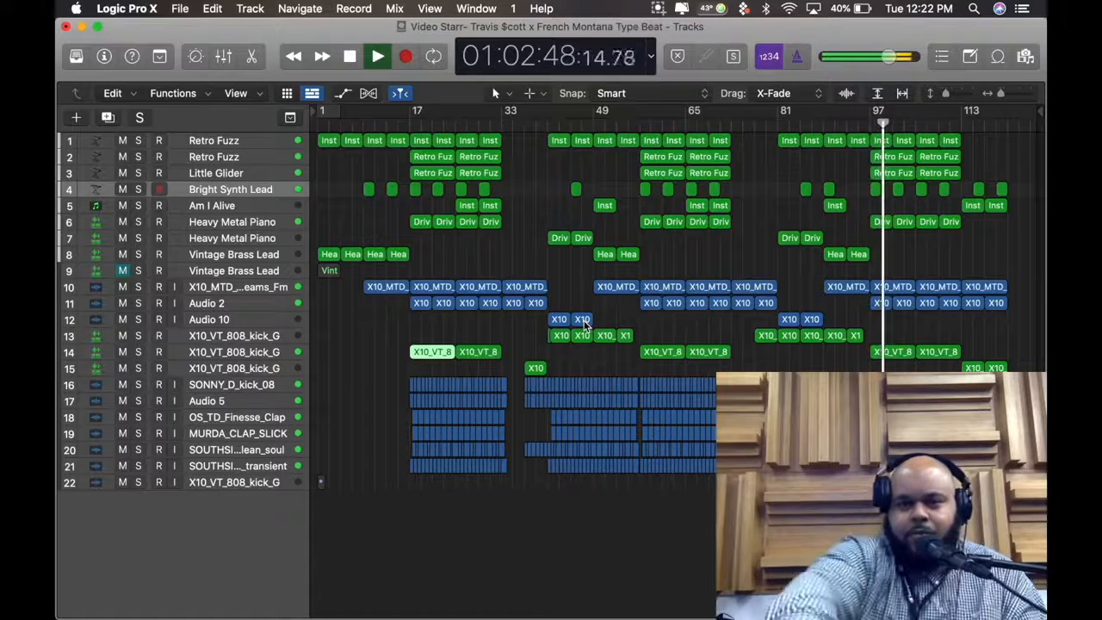
View the notes of the track 2 Retro Fuzz region at bar 97 in the Piano Roll, then close the editor
left_click(893, 159)
double_click(893, 162)
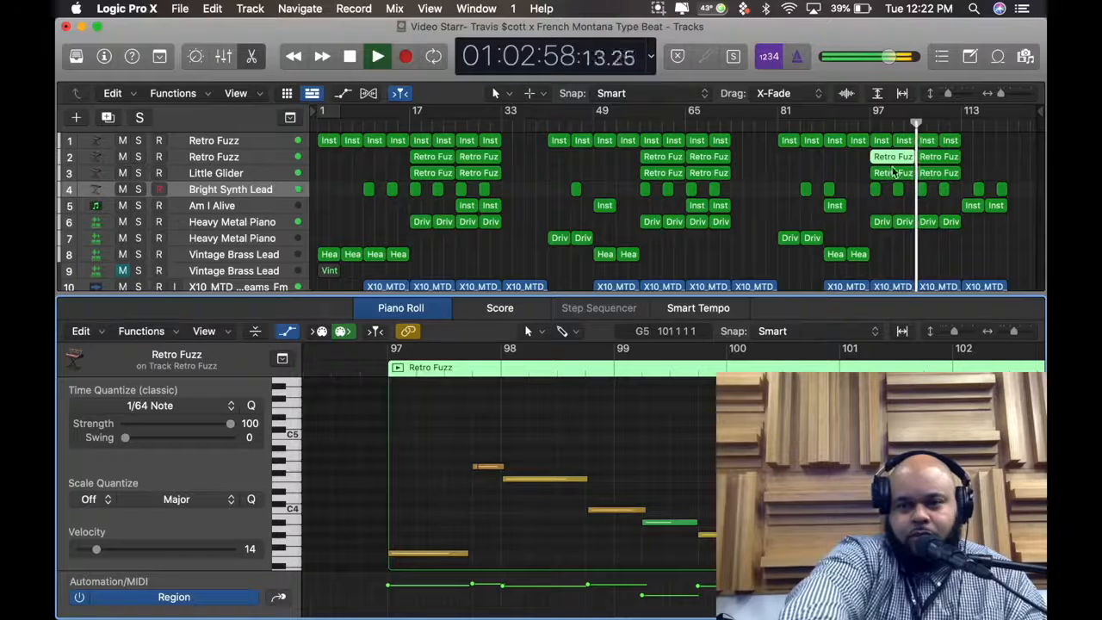
key("e")
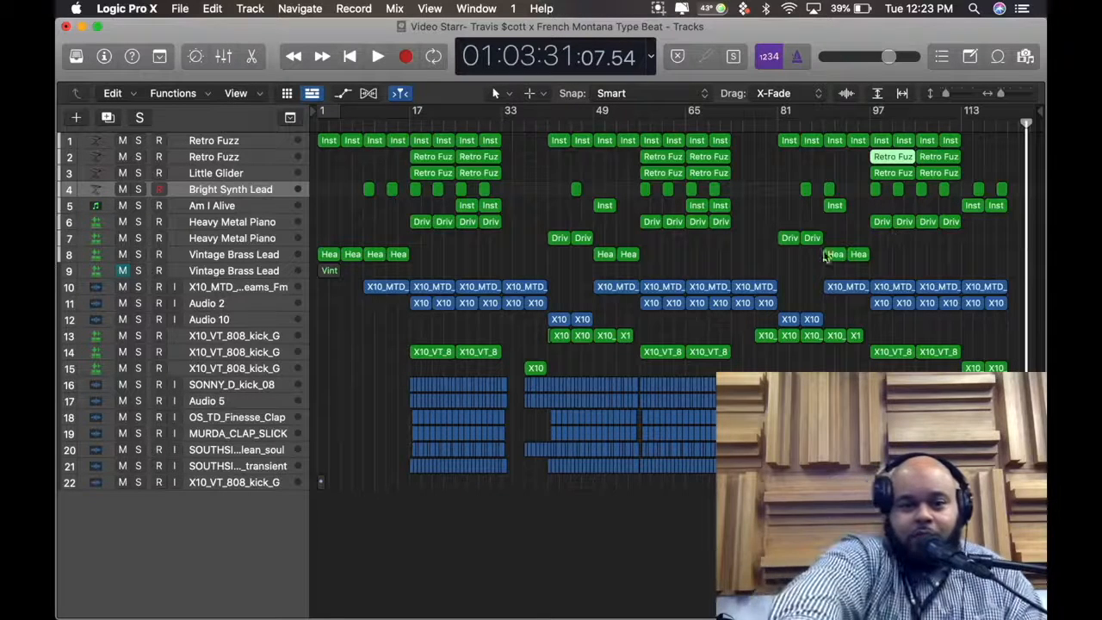
Reopen the track 14 808 region at bar 17 in an enlarged Piano Roll to show its notes, then close the editor
double_click(425, 349)
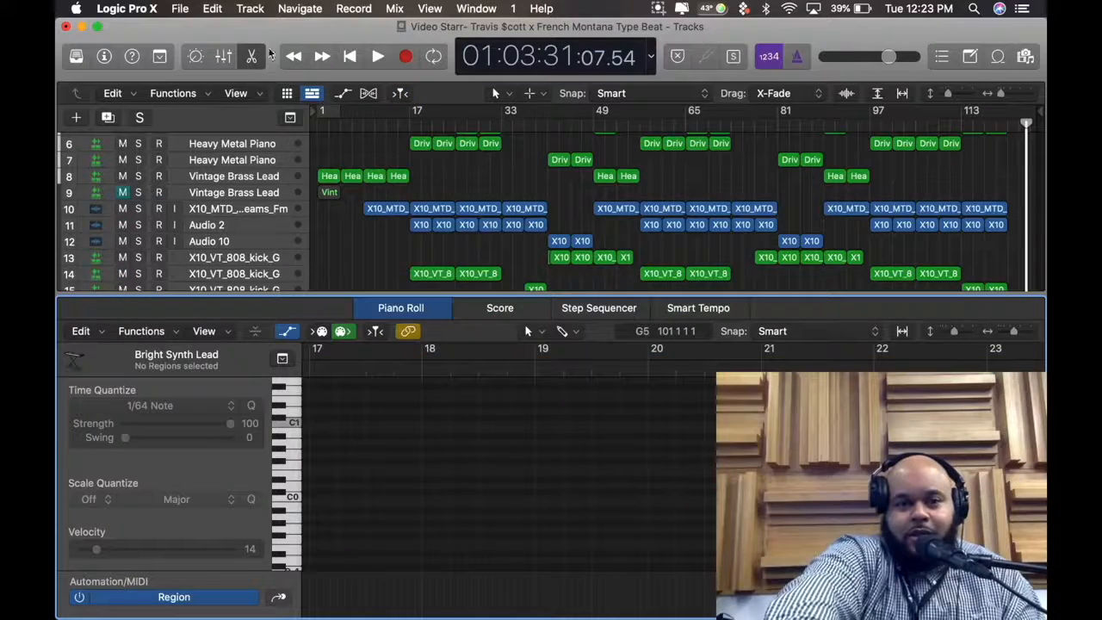
left_click(252, 56)
left_click(429, 357)
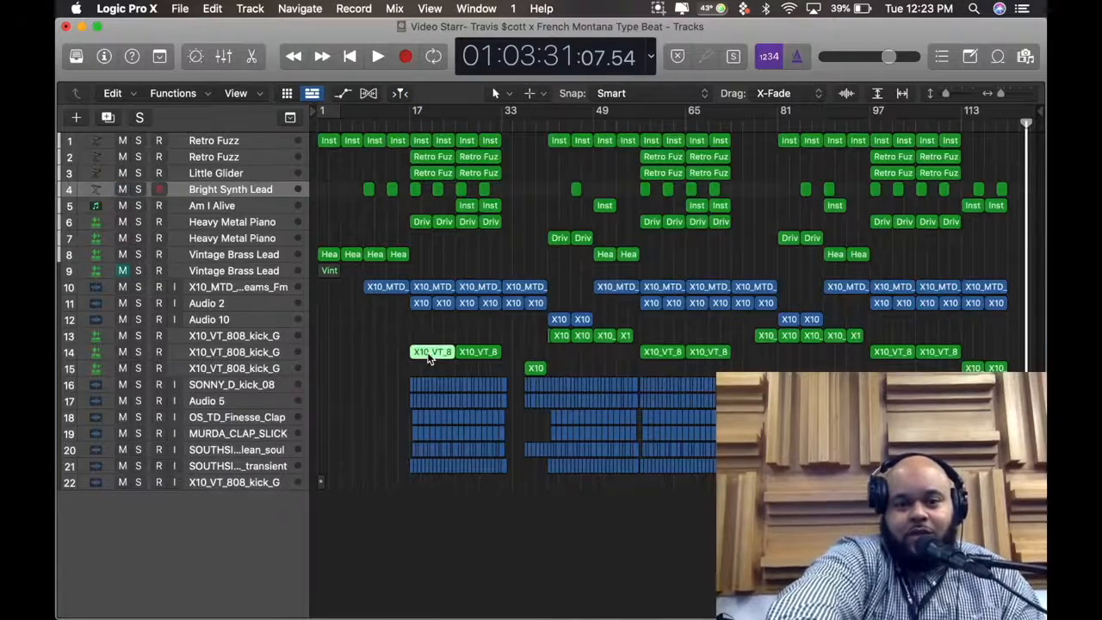
double_click(429, 356)
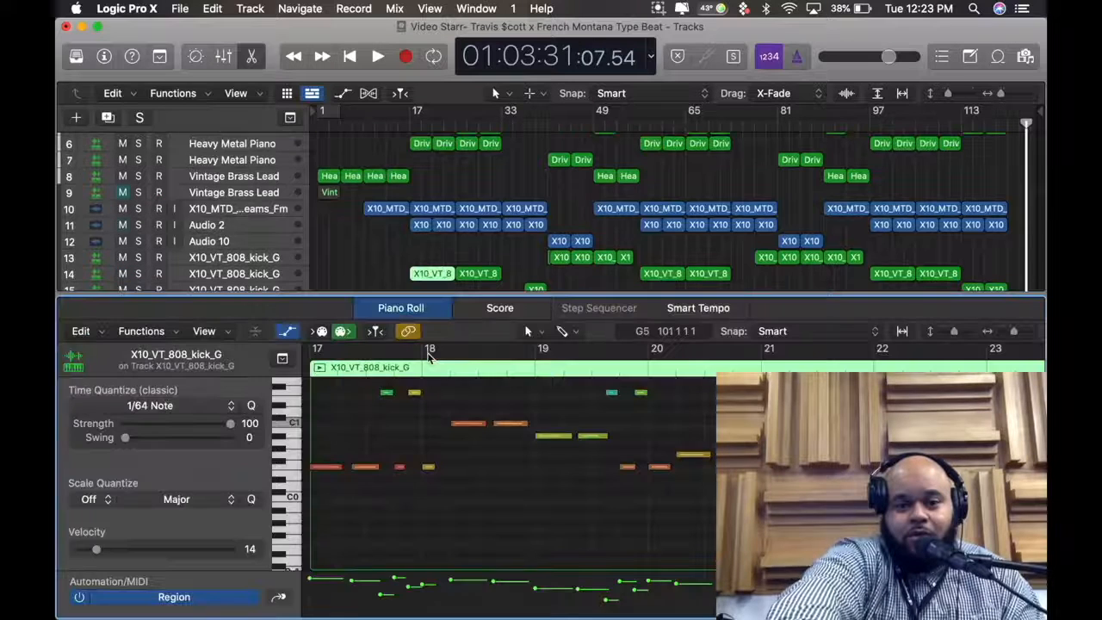
left_click_drag(467, 292, 467, 150)
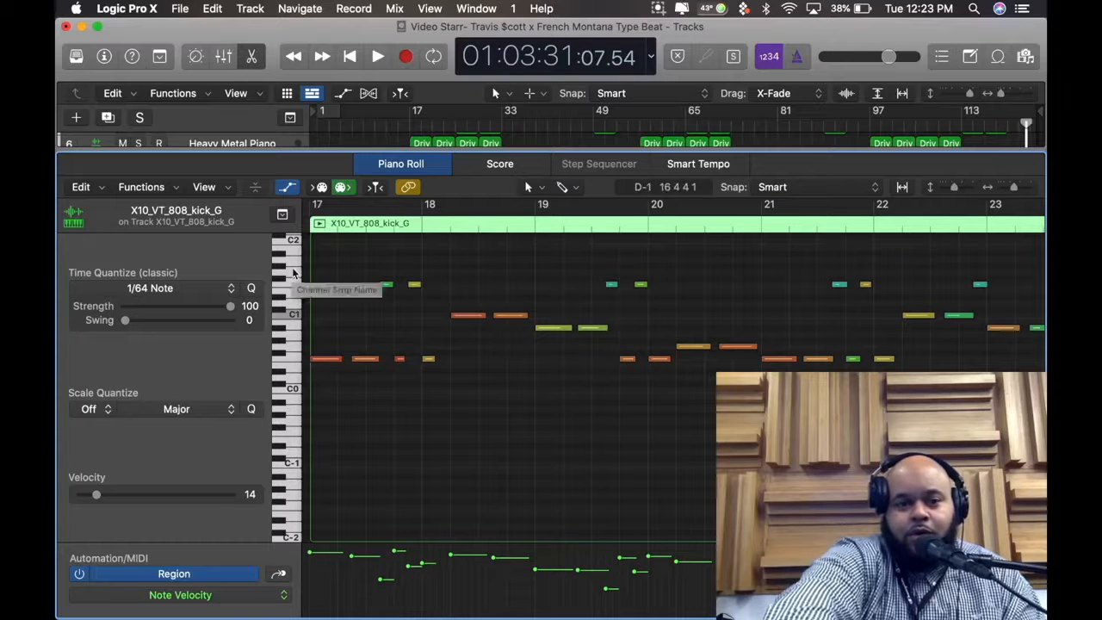
left_click(253, 55)
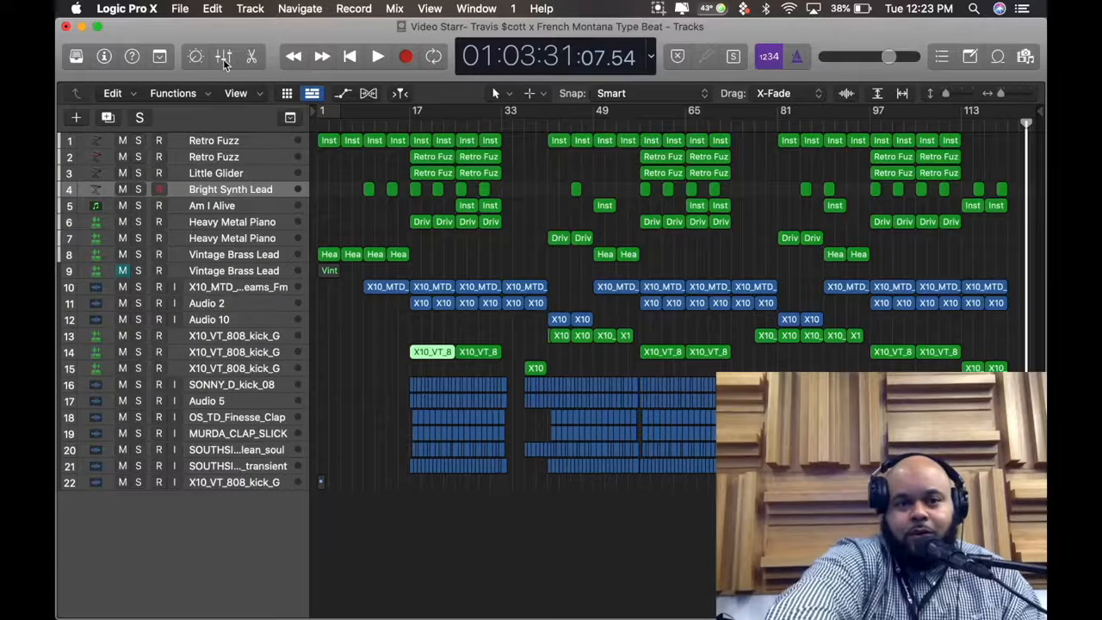
Select track 22 X10_VT_808_kick_G and enlarge the tracks to examine the waveform of its 808 sample at bar 1
left_click(240, 484)
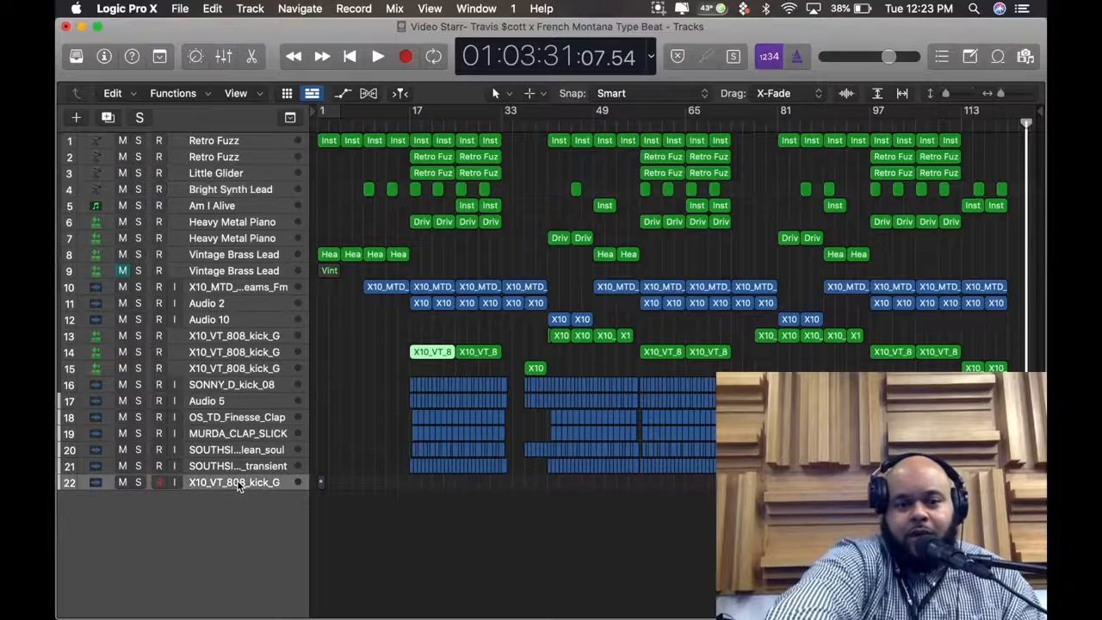
left_click_drag(1003, 96, 955, 95)
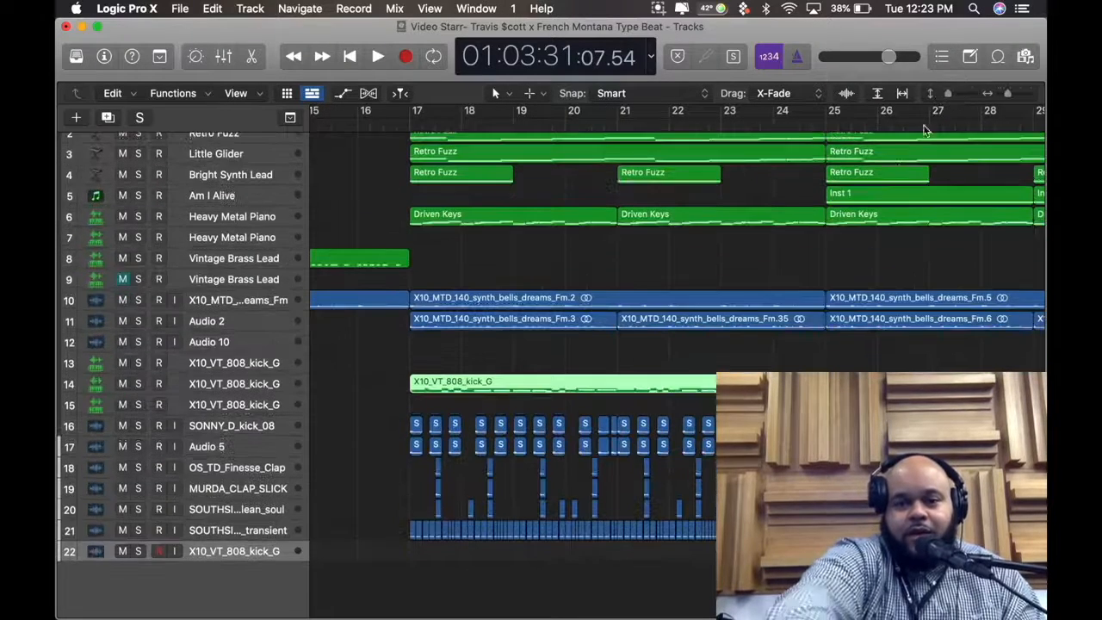
scroll(950, 153, "left", 10)
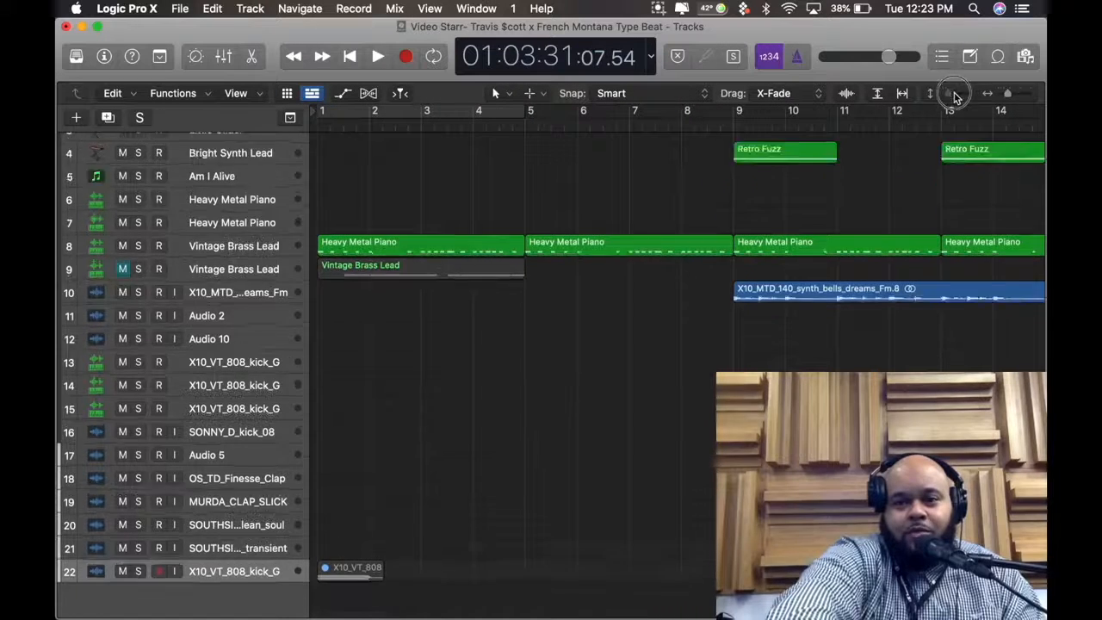
left_click_drag(950, 93, 958, 93)
scroll(781, 258, "down", 5)
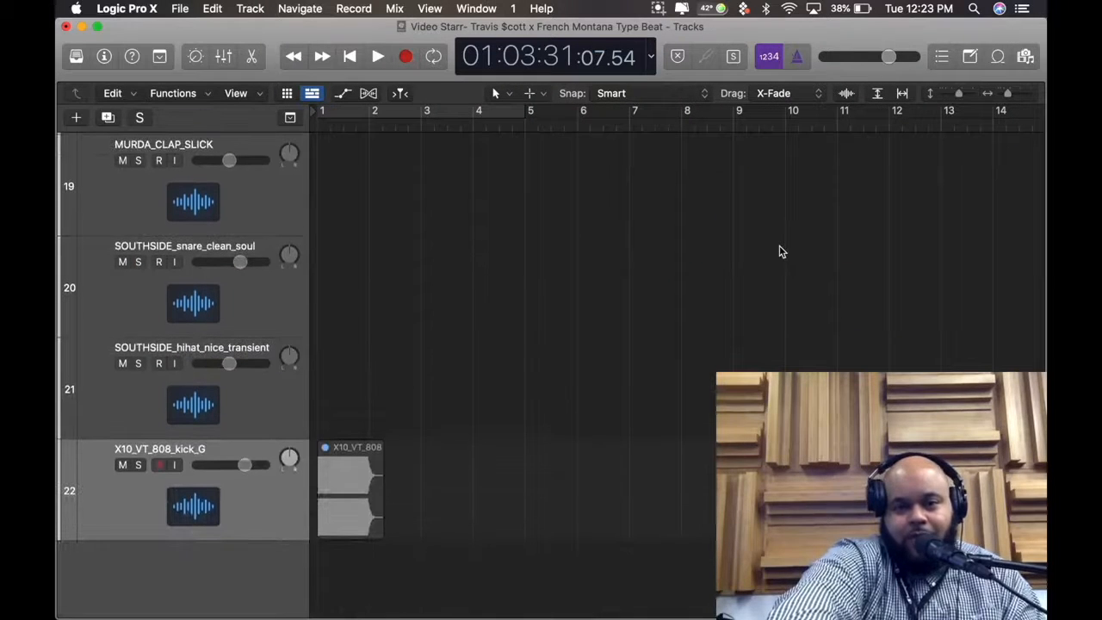
Select track 14 X10_VT_808_kick_G and bring the complete arrangement with all 22 tracks back into view
left_click_drag(1013, 98, 943, 110)
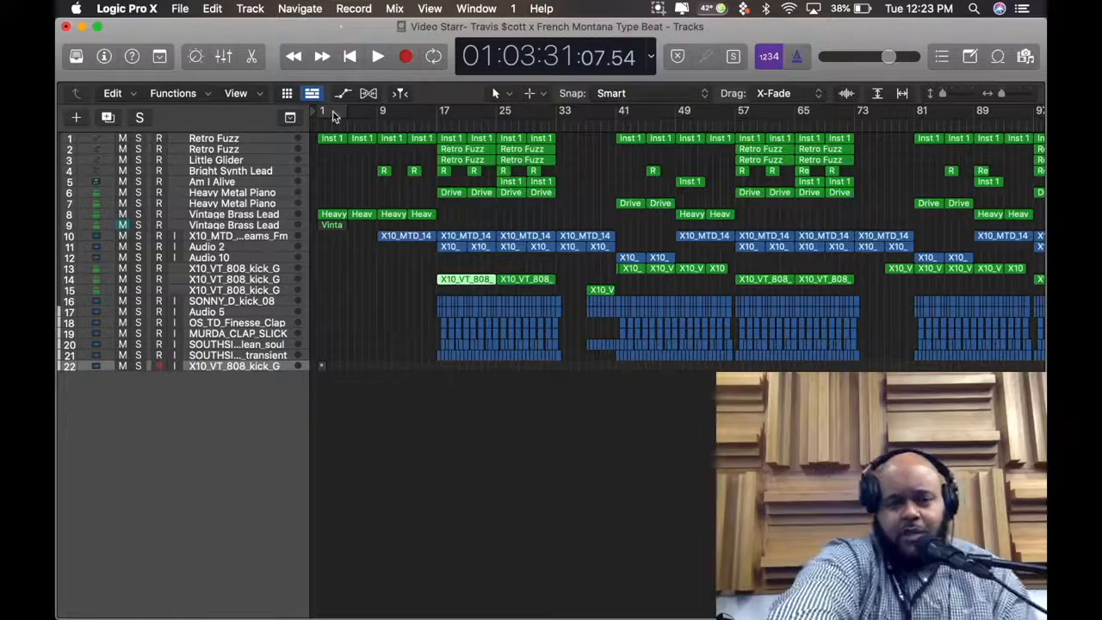
left_click(257, 291)
left_click(255, 281)
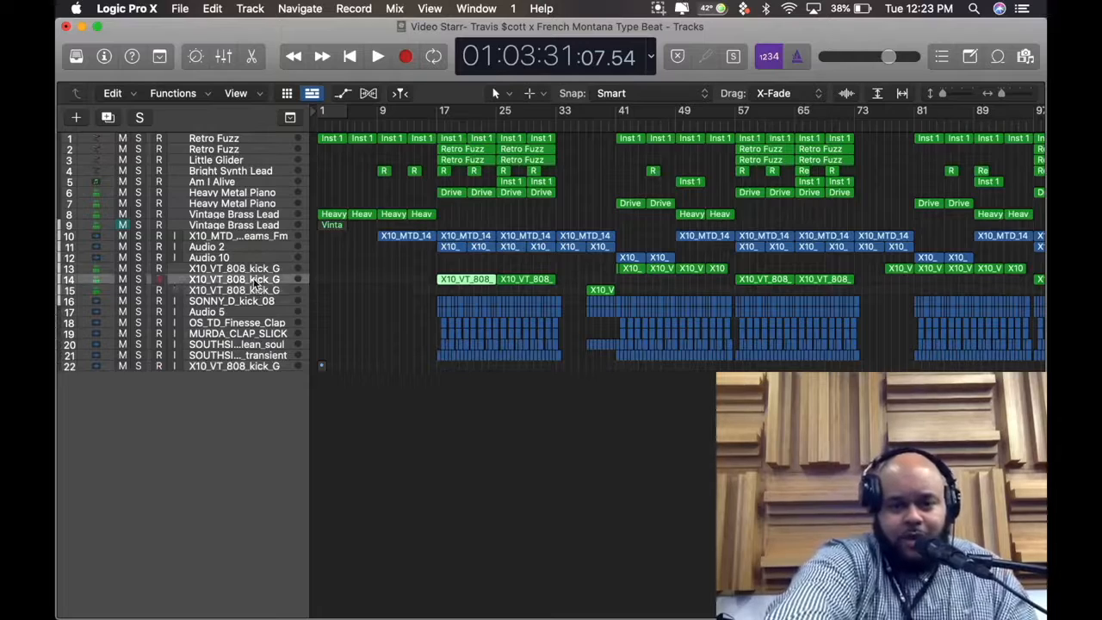
left_click_drag(1004, 93, 946, 93)
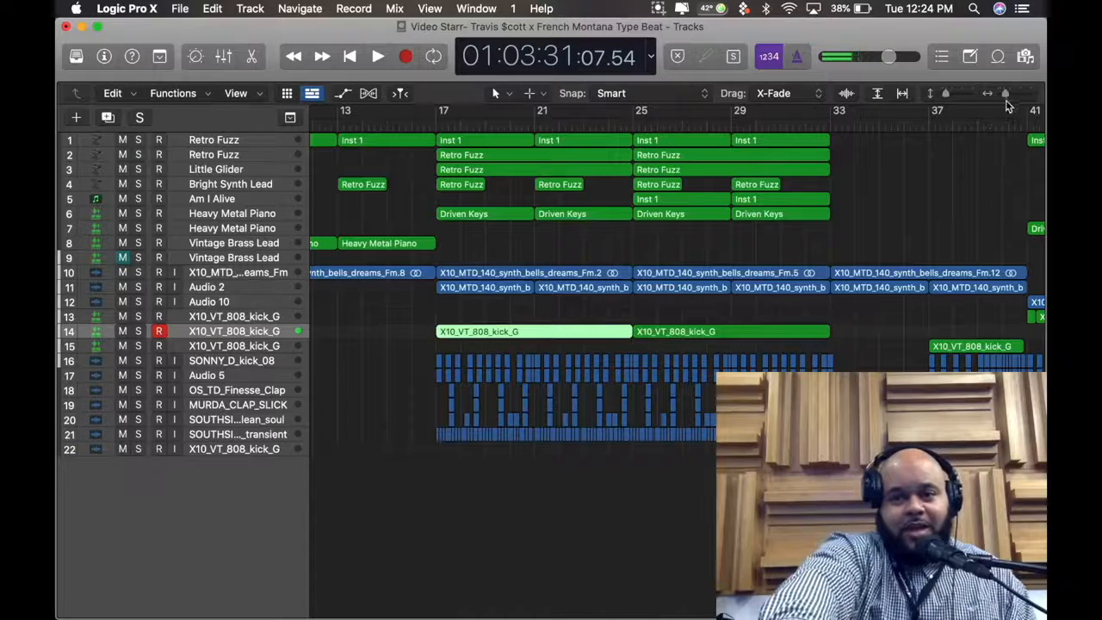
left_click_drag(1009, 95, 986, 98)
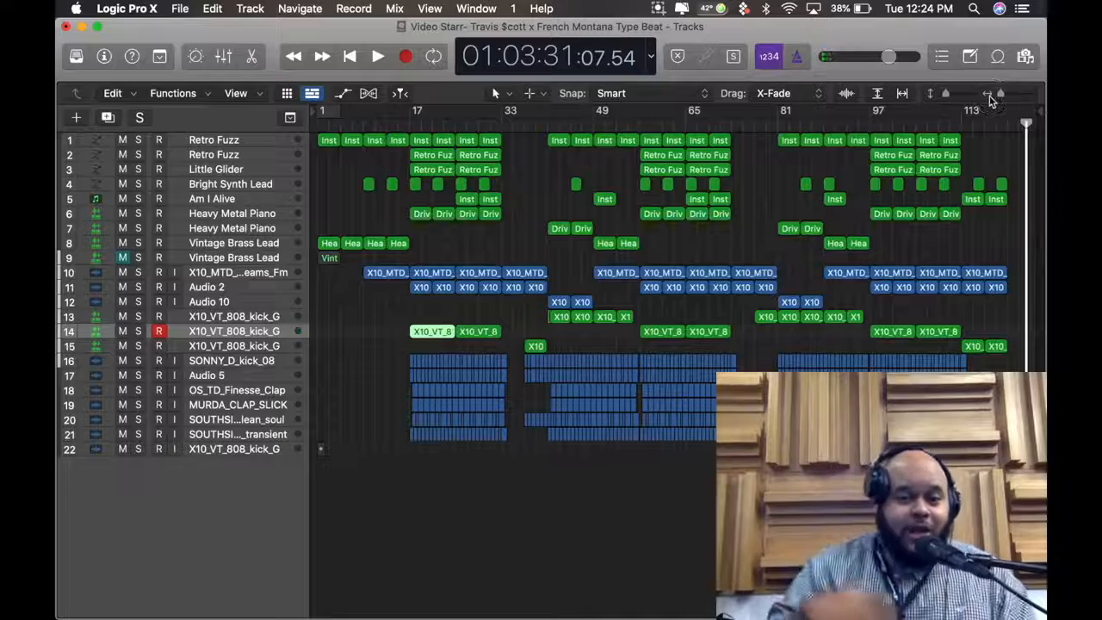